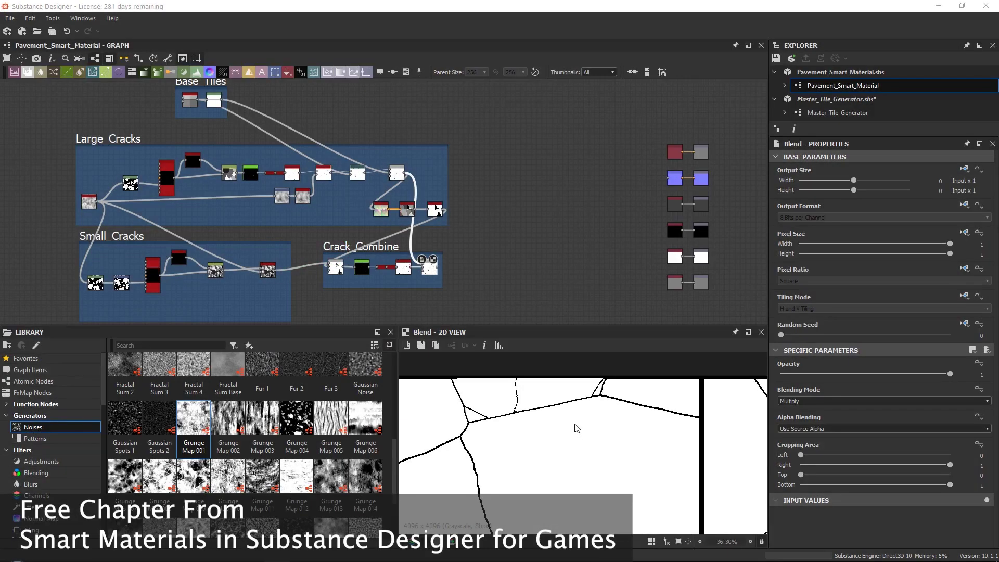
Enlarge the 2D View, then select the whole crack network and move it left of the outputs
scroll(577, 422, down, 5)
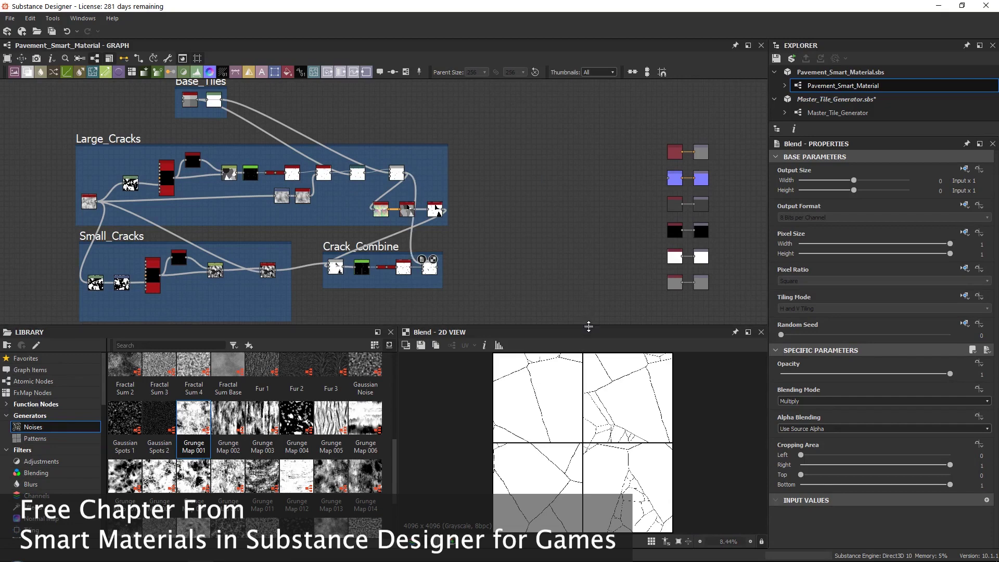
drag(590, 325, 591, 282)
scroll(589, 421, up, 3)
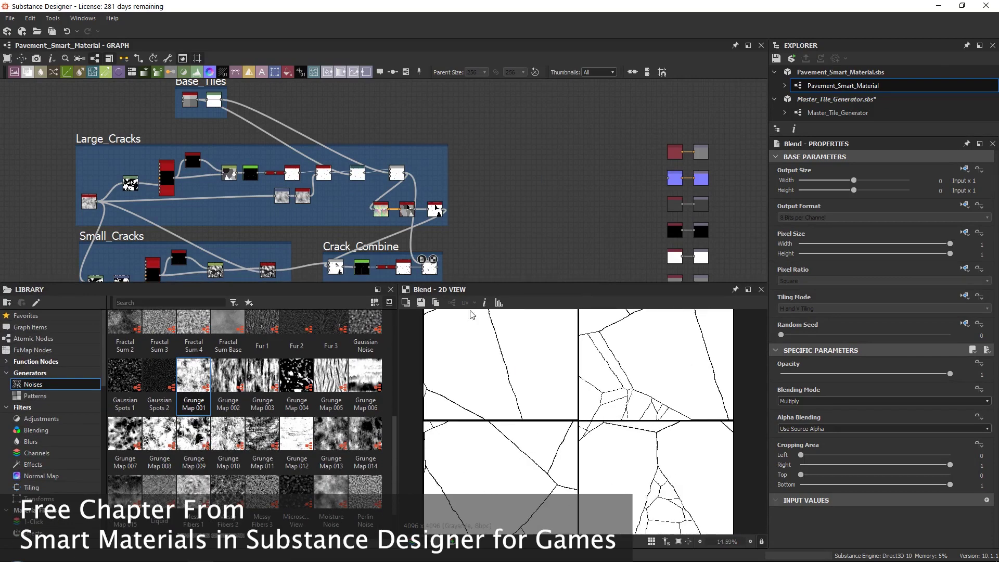
middle_drag(395, 237, 531, 215)
scroll(529, 214, down, 4)
drag(338, 122, 579, 274)
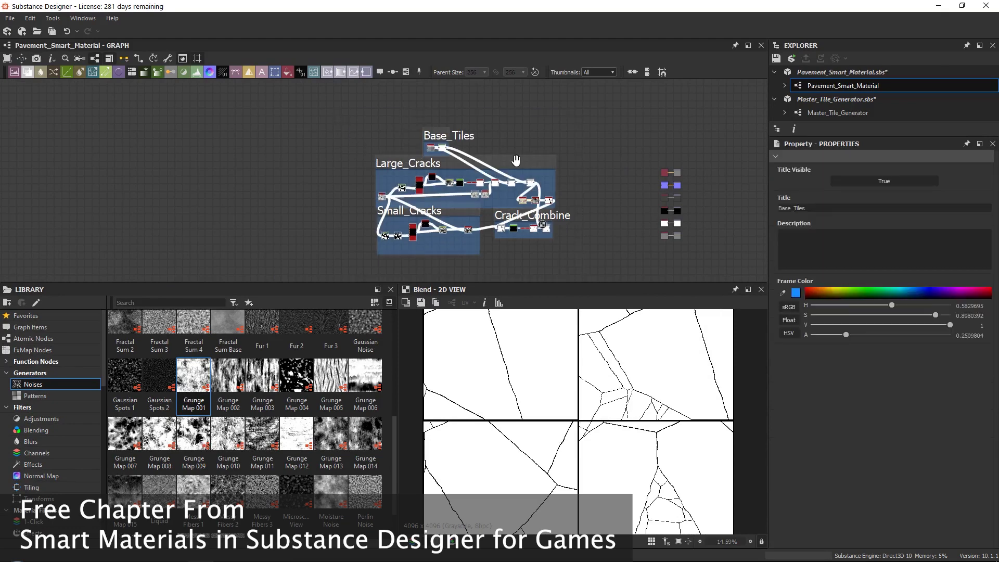
scroll(517, 161, up, 1)
drag(517, 169, 456, 160)
Zoom into the Crack_Combine frame and select its final Blend node
scroll(512, 231, up, 3)
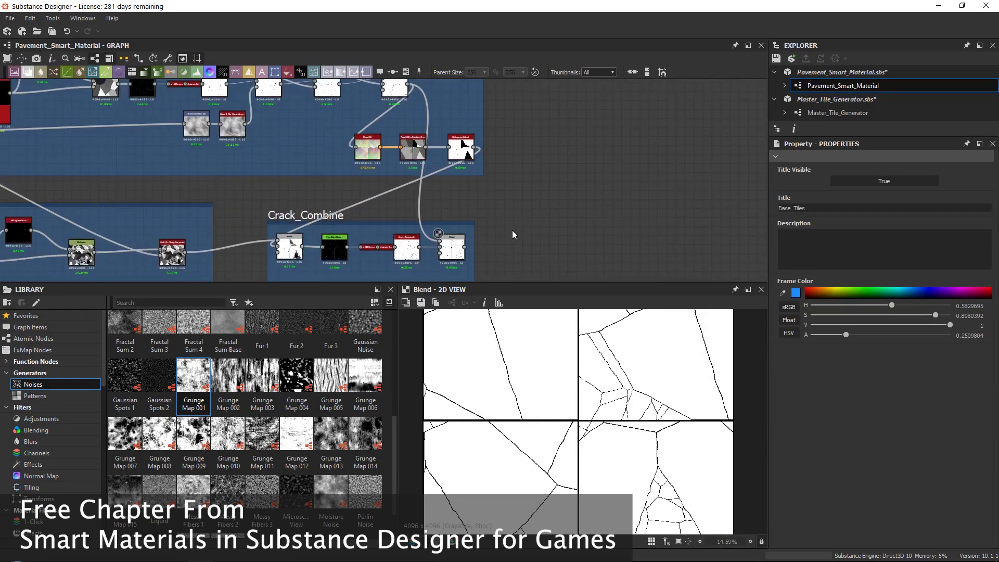
middle_drag(512, 230, 467, 198)
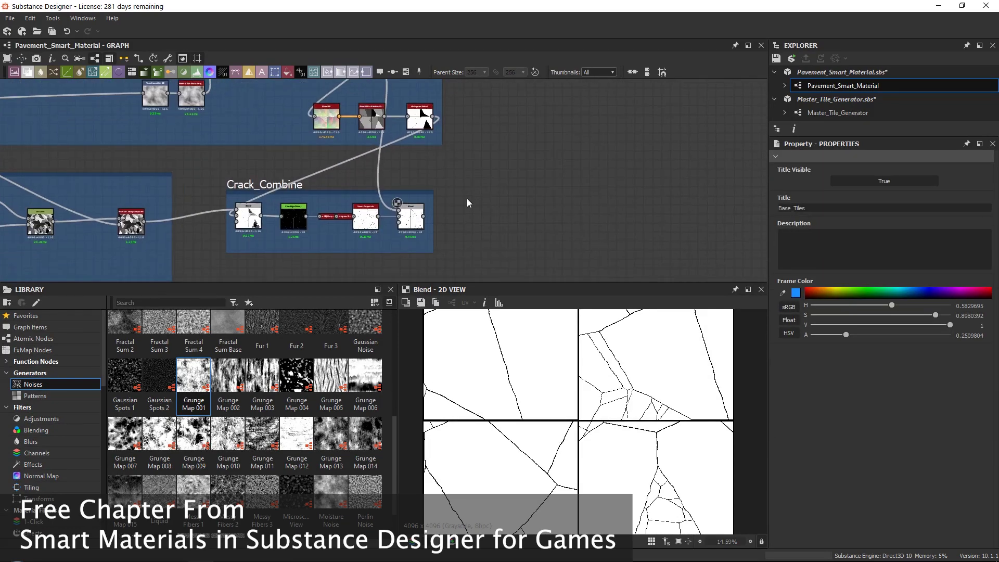
middle_drag(490, 201, 473, 212)
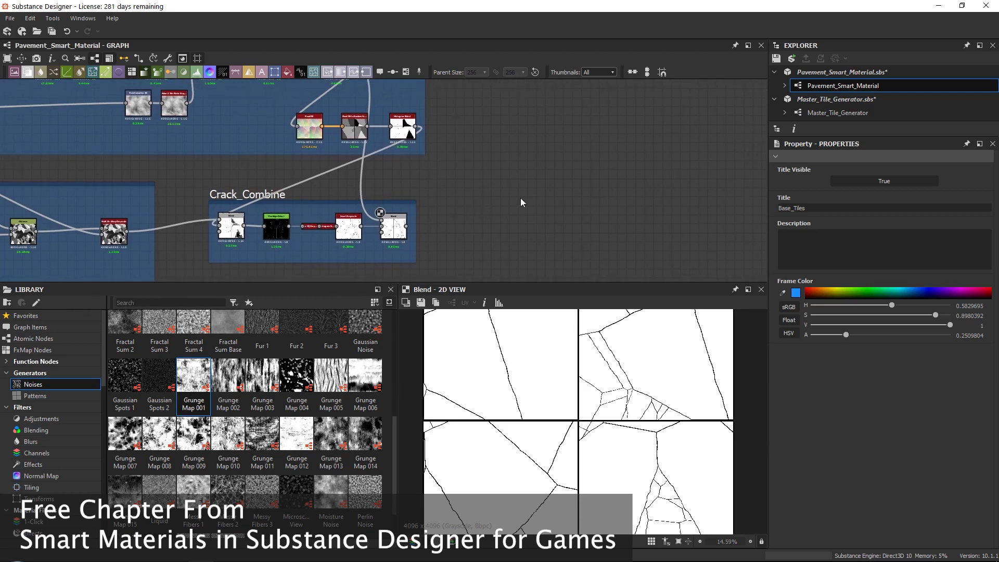
scroll(408, 196, up, 2)
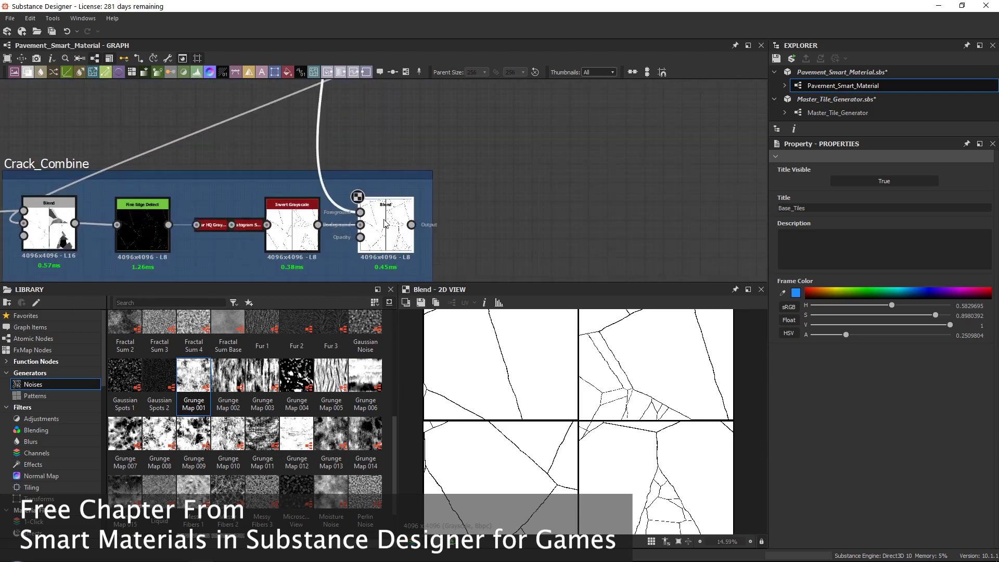
click(388, 230)
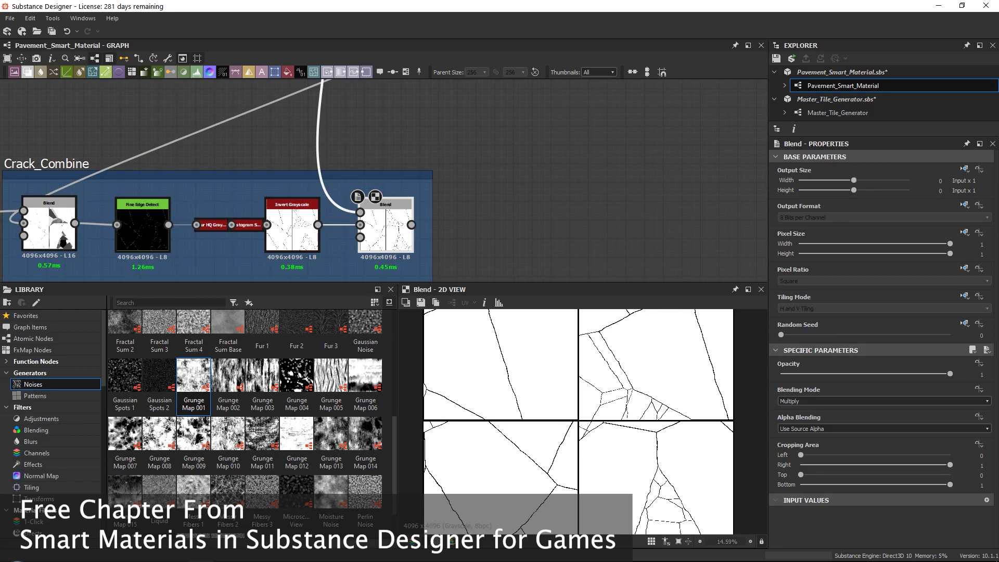
middle_drag(426, 188, 410, 177)
Add a Flood Fill node and wire the Crack_Combine Blend output into its Mask input
click(488, 215)
middle_drag(523, 194, 496, 180)
key(space)
text(flood)
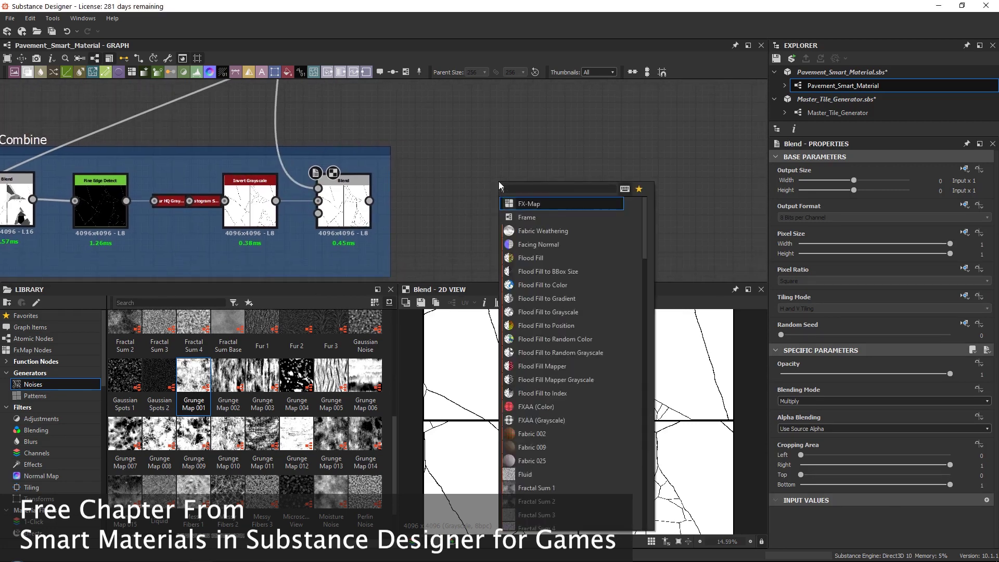
key(Return)
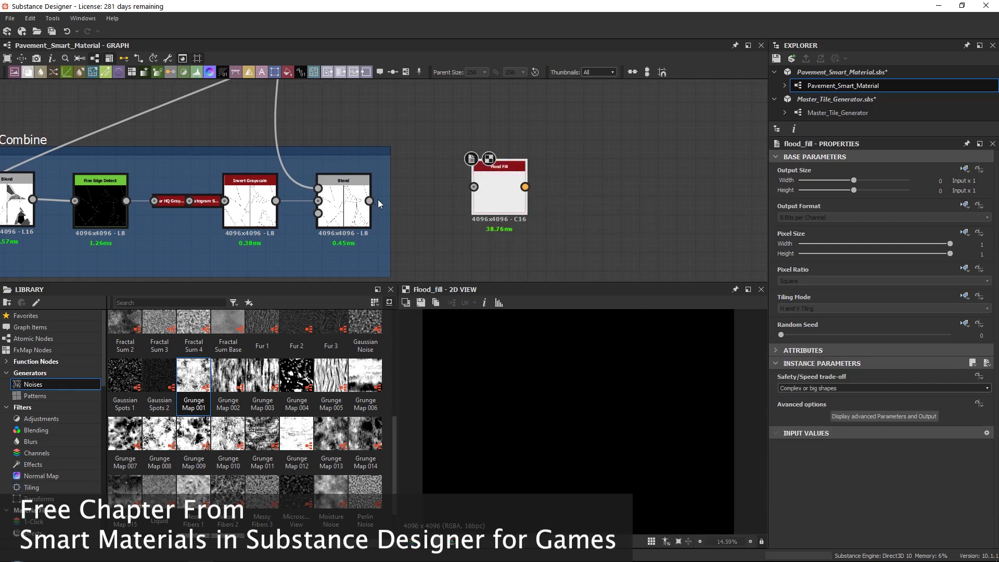
drag(370, 201, 501, 184)
Reposition the Flood Fill node and leave empty space to its right
scroll(503, 186, down, 3)
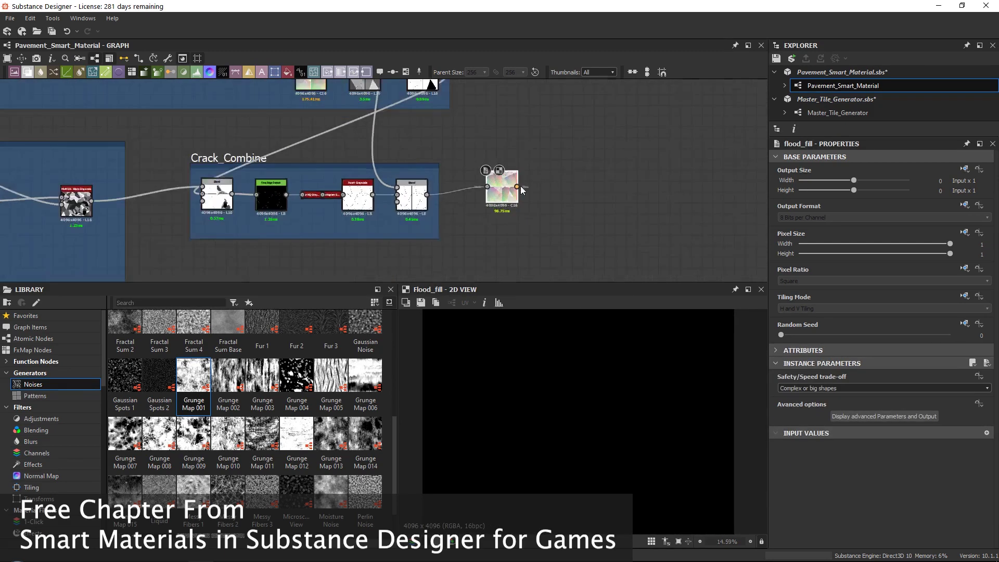
middle_drag(523, 186, 433, 207)
scroll(433, 207, down, 1)
scroll(435, 208, up, 2)
drag(403, 207, 430, 197)
scroll(608, 374, up, 2)
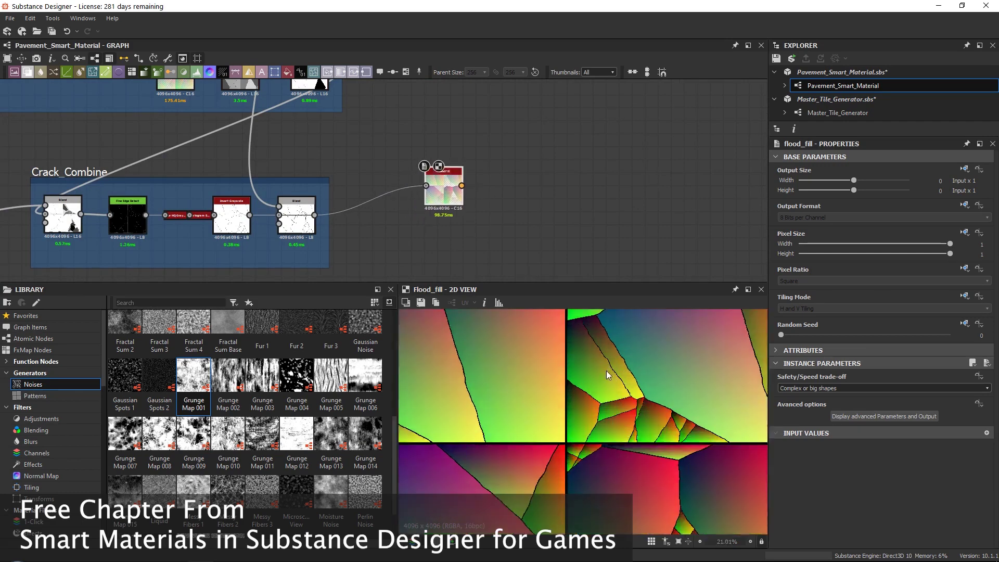
scroll(608, 375, up, 3)
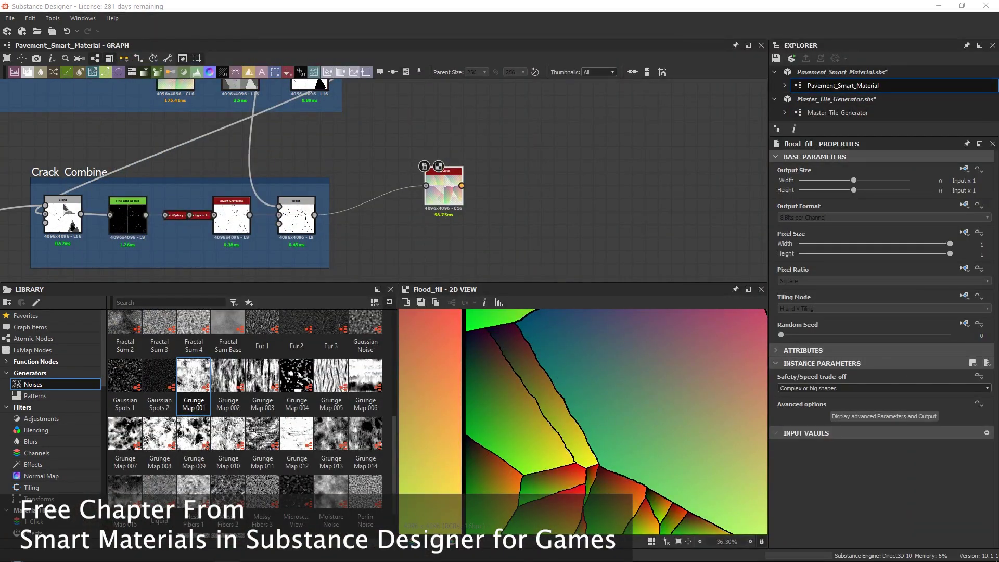
middle_drag(483, 185, 448, 191)
Add a Flood Fill to Gradient node and raise its Angle Variation from 0 to 1
key(space)
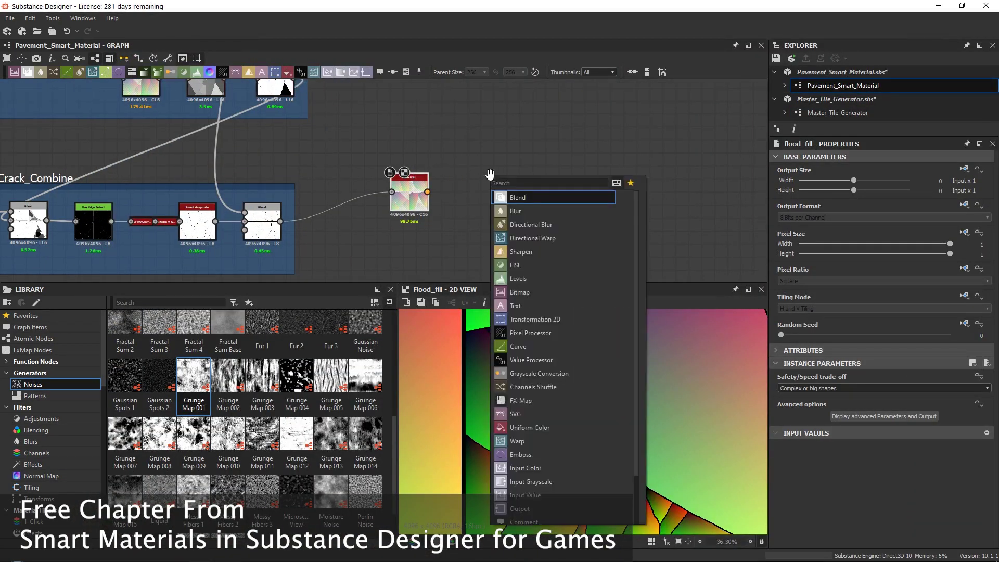
text(floo)
key(Down)
key(Down)
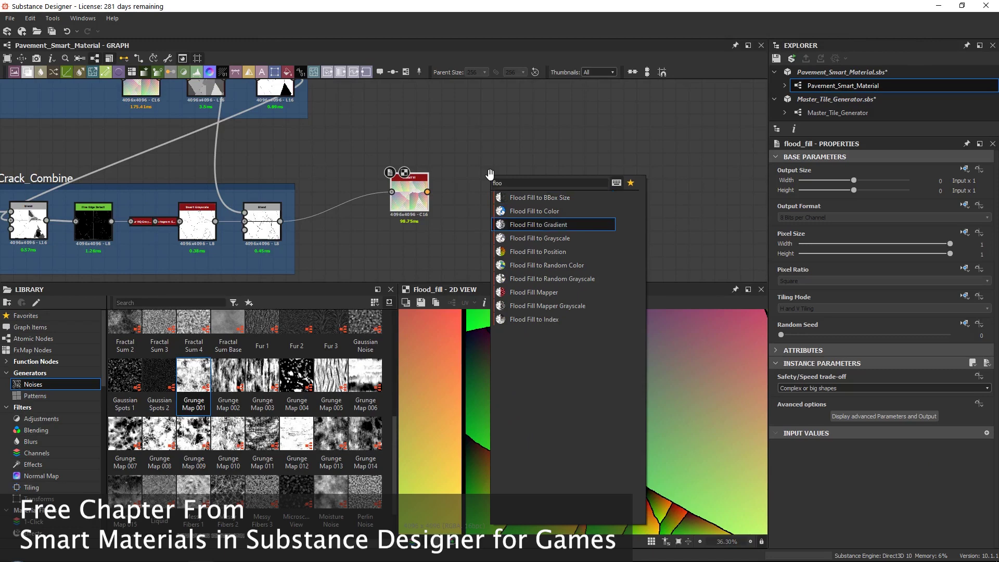
key(Return)
scroll(469, 173, up, 5)
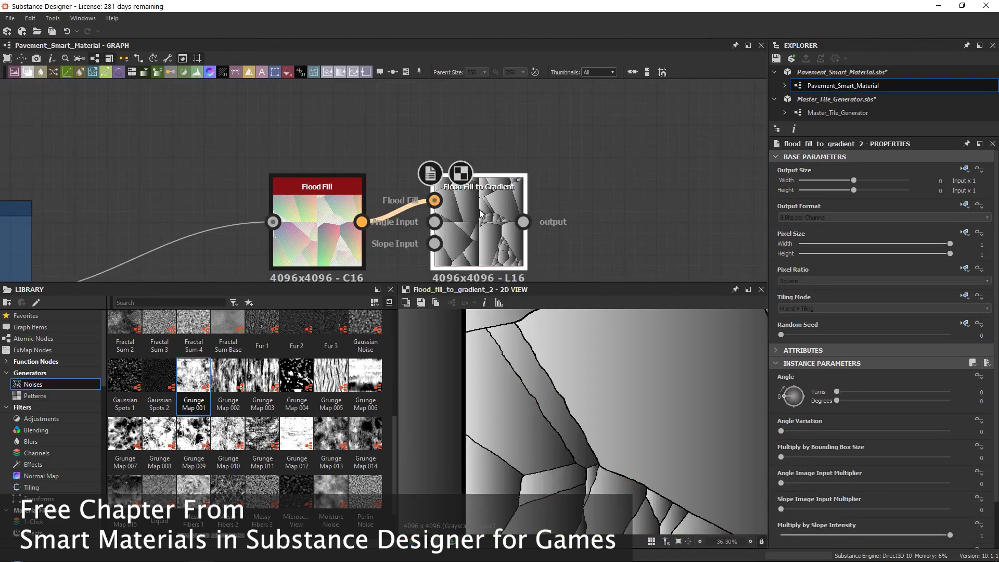
scroll(594, 410, down, 5)
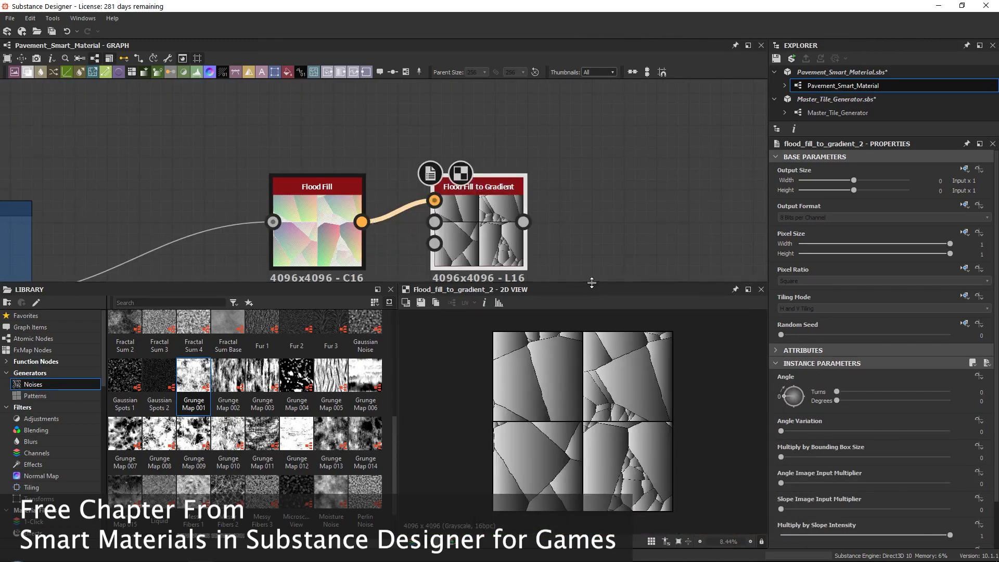
drag(591, 283, 592, 260)
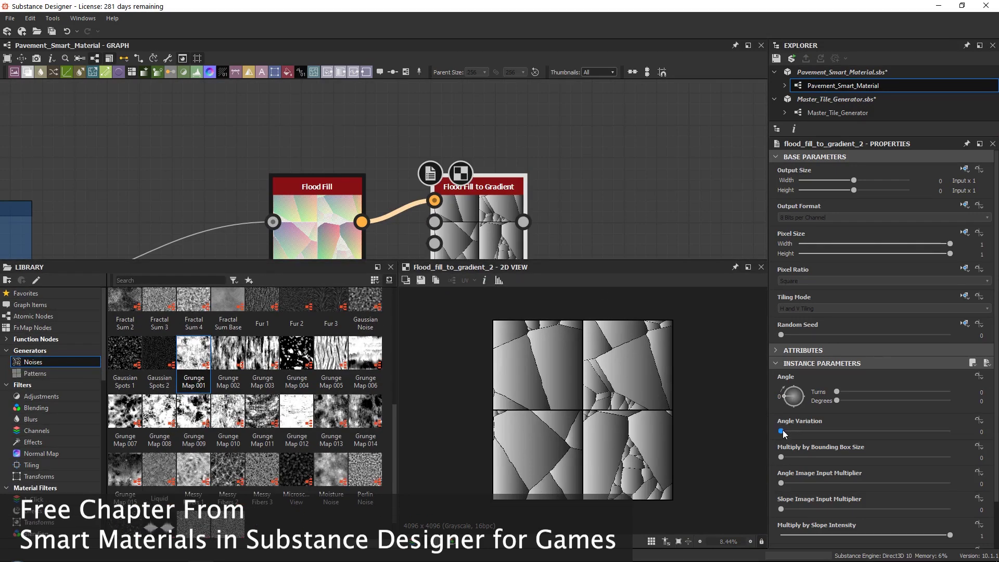
drag(784, 435, 951, 435)
Inspect the gradient preview and move Flood Fill to Gradient further right
scroll(594, 402, up, 3)
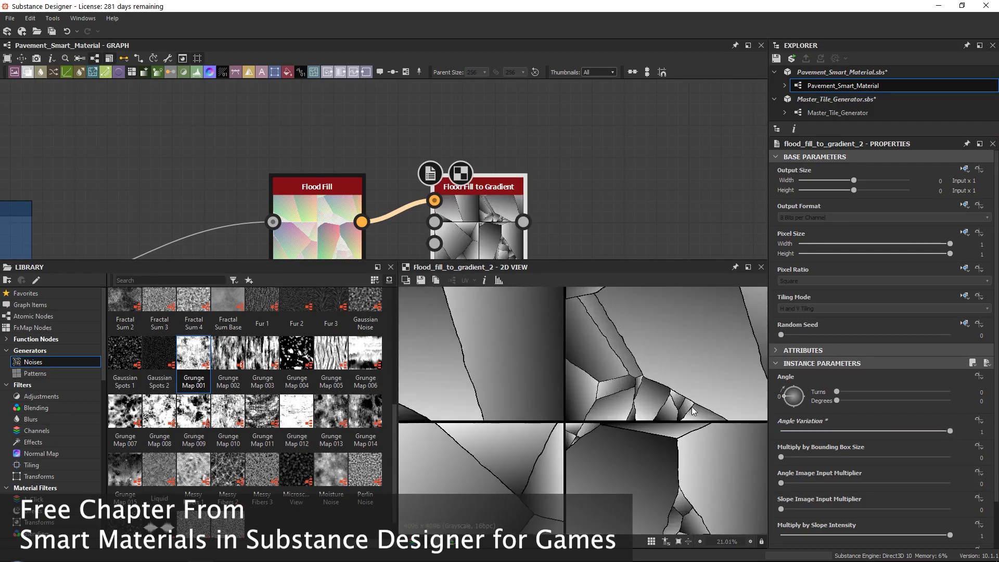
scroll(638, 379, up, 3)
middle_drag(587, 348, 598, 439)
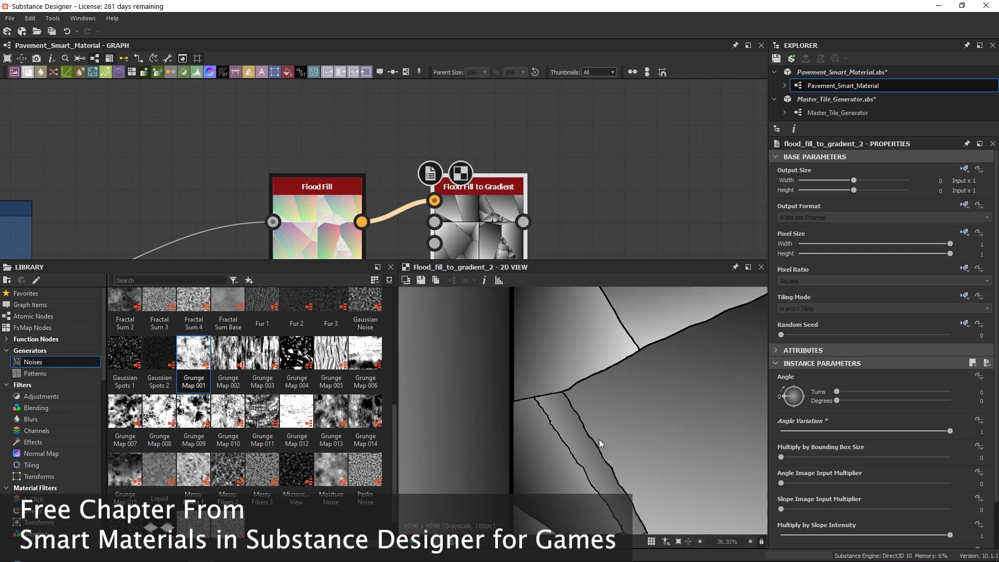
scroll(573, 435, down, 3)
scroll(635, 369, up, 2)
middle_drag(585, 323, 718, 396)
middle_drag(546, 390, 676, 333)
scroll(659, 433, down, 1)
middle_drag(659, 433, 501, 291)
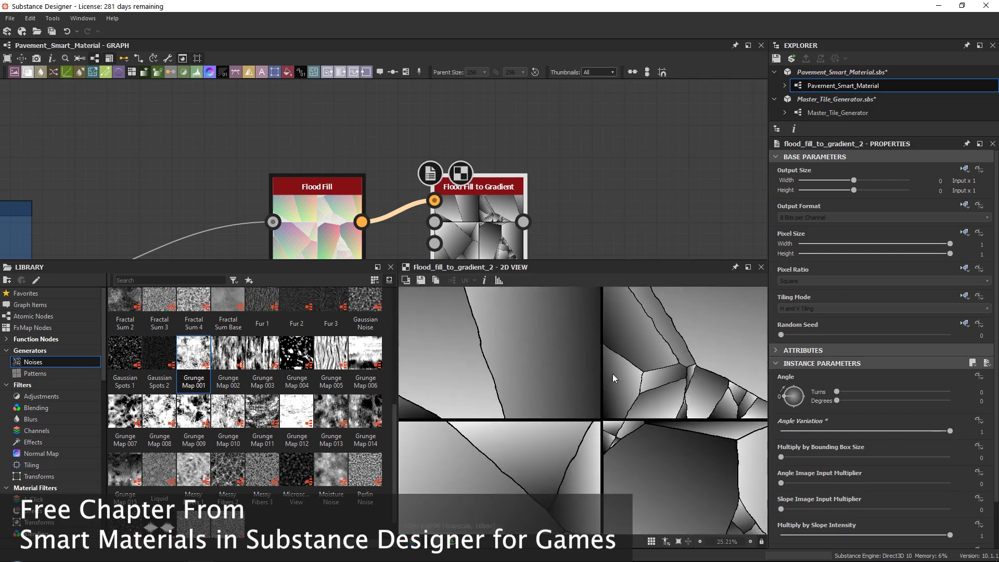
middle_drag(613, 374, 516, 318)
scroll(616, 377, down, 1)
scroll(512, 218, down, 2)
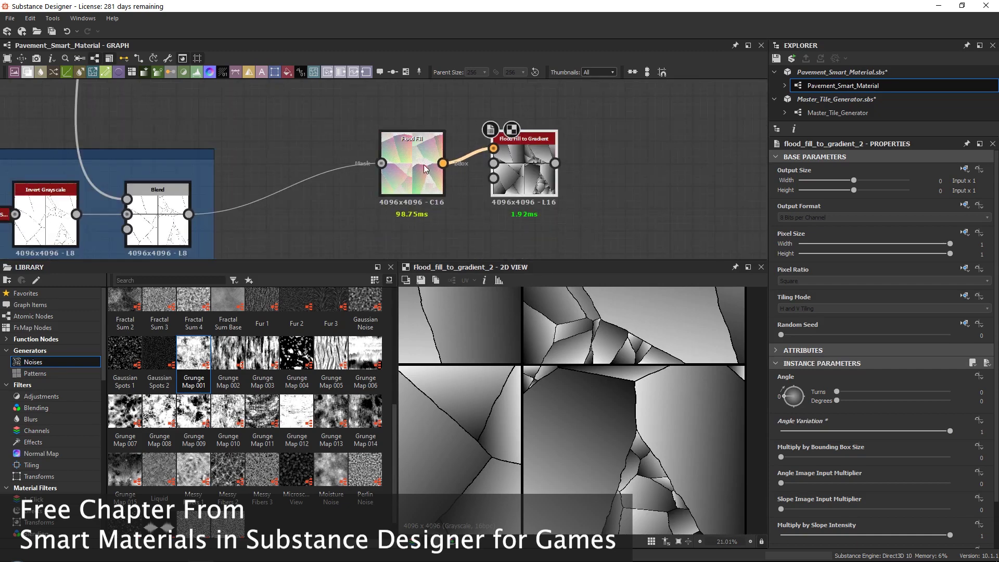
drag(543, 160, 598, 161)
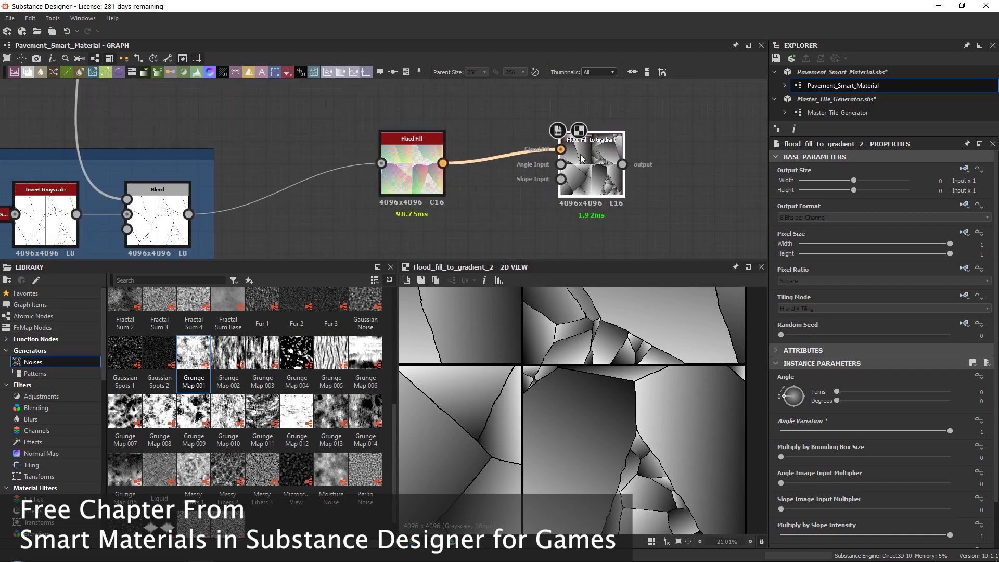
Align Flood Fill and Flood Fill to Gradient on one row and recentre the graph on them
click(426, 167)
drag(426, 167, 414, 156)
drag(601, 164, 600, 151)
middle_drag(625, 148, 500, 183)
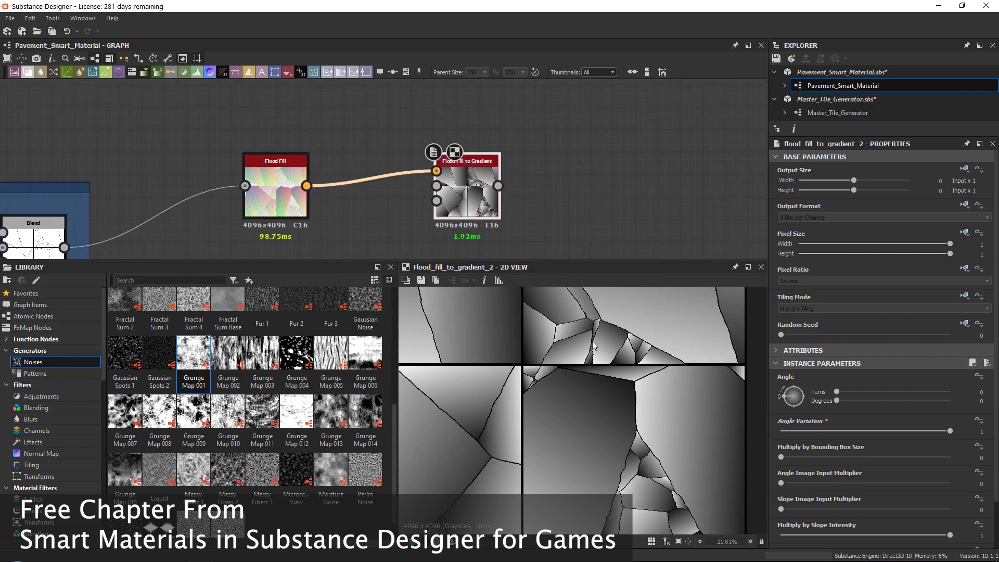
scroll(604, 363, up, 6)
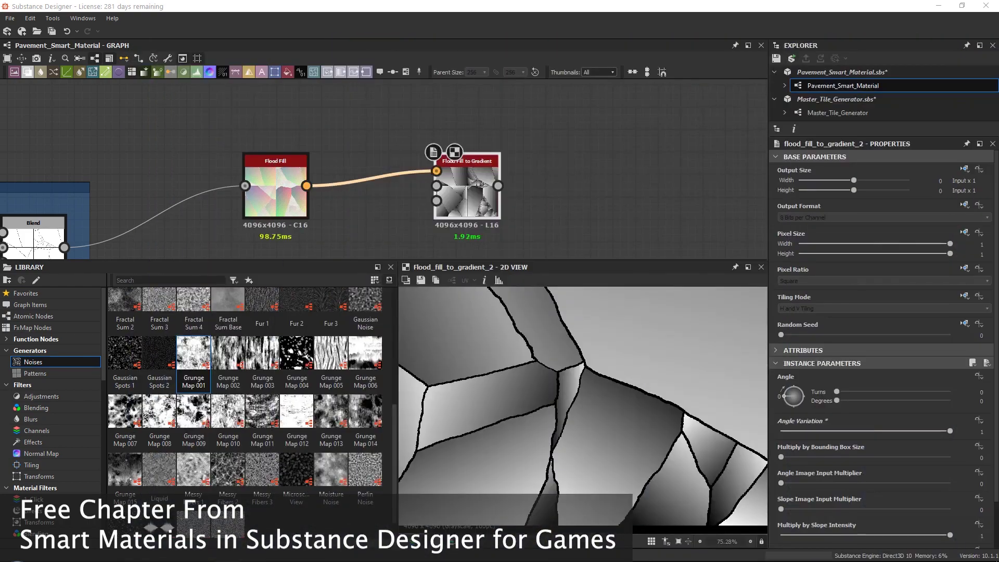
scroll(648, 372, up, 4)
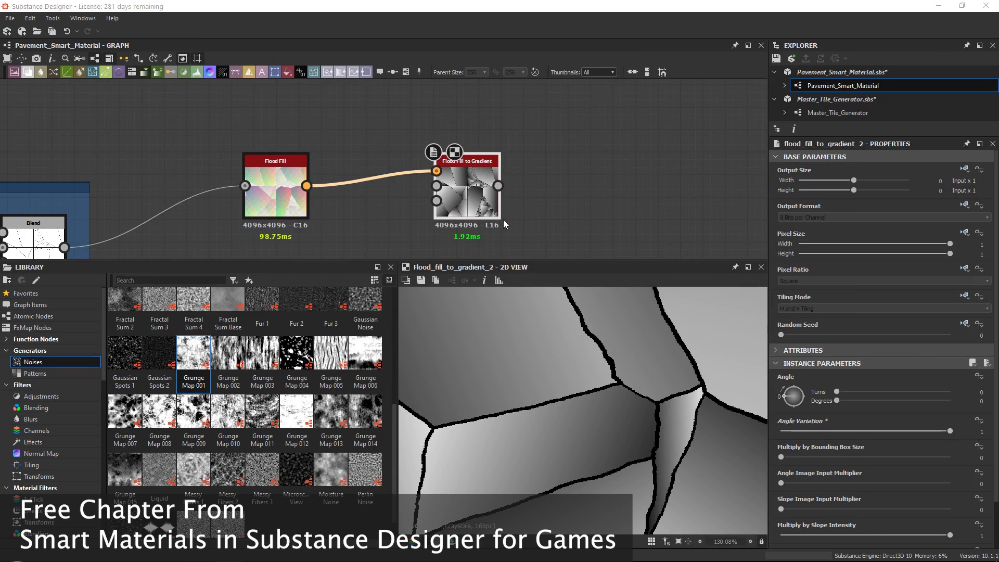
middle_drag(504, 225, 462, 220)
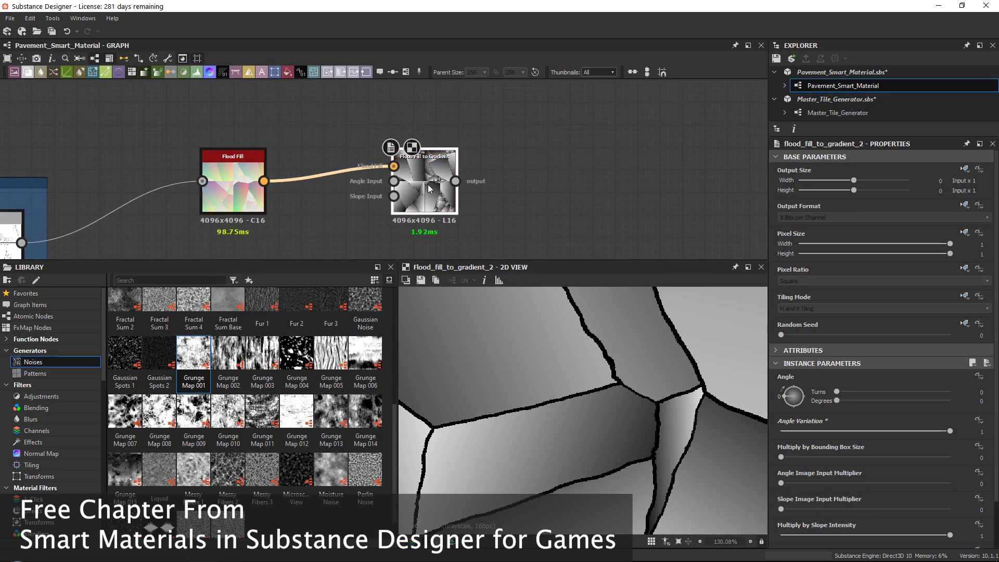
middle_drag(532, 153, 510, 151)
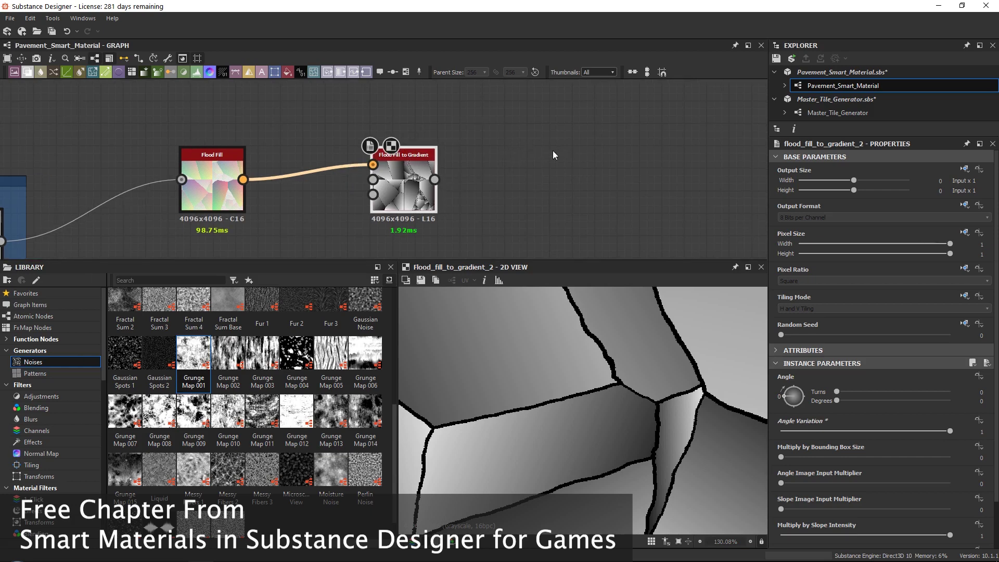
Add a Blend node to the right of Flood Fill to Gradient
key(space)
text(blend)
key(Return)
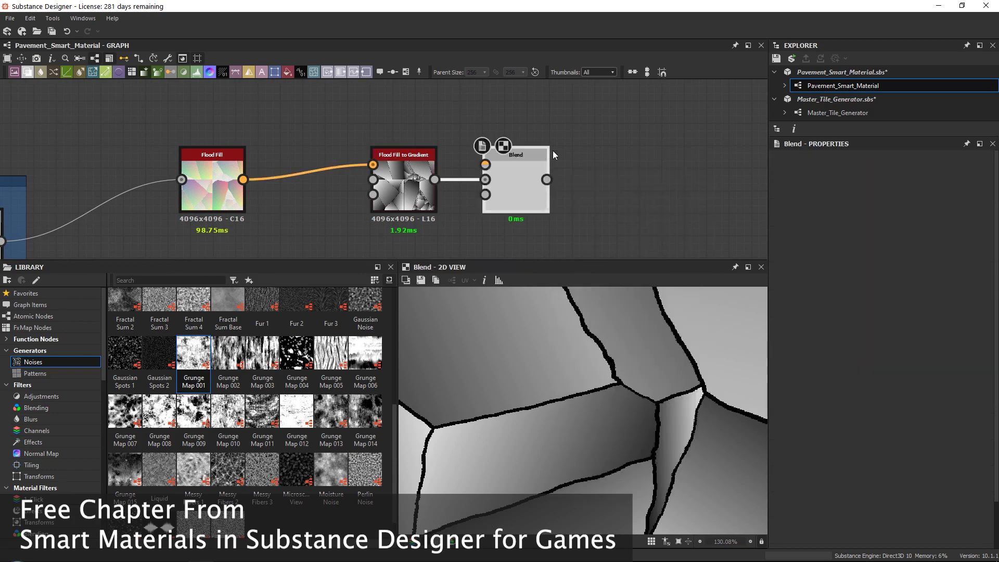
drag(509, 182, 600, 177)
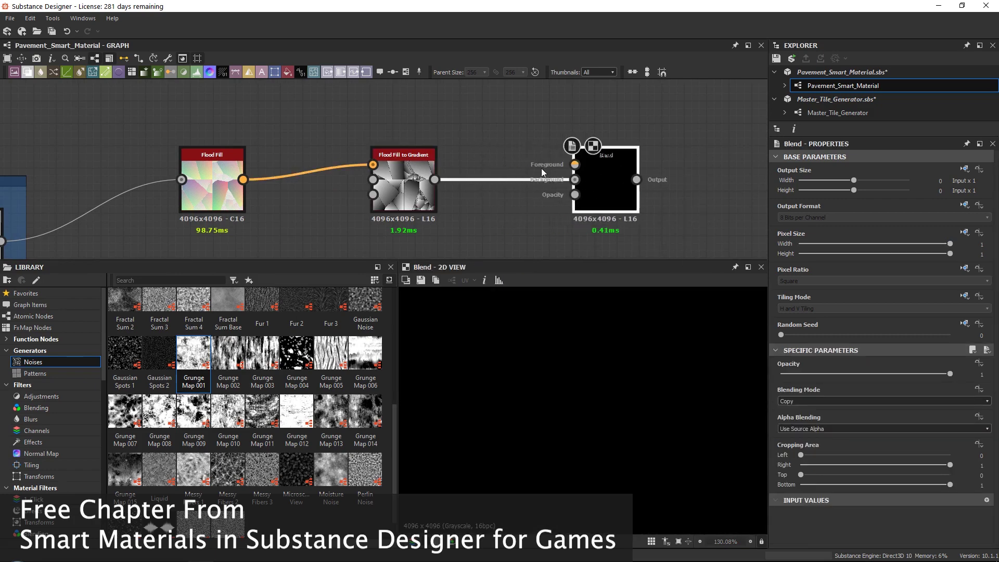
drag(503, 156, 519, 200)
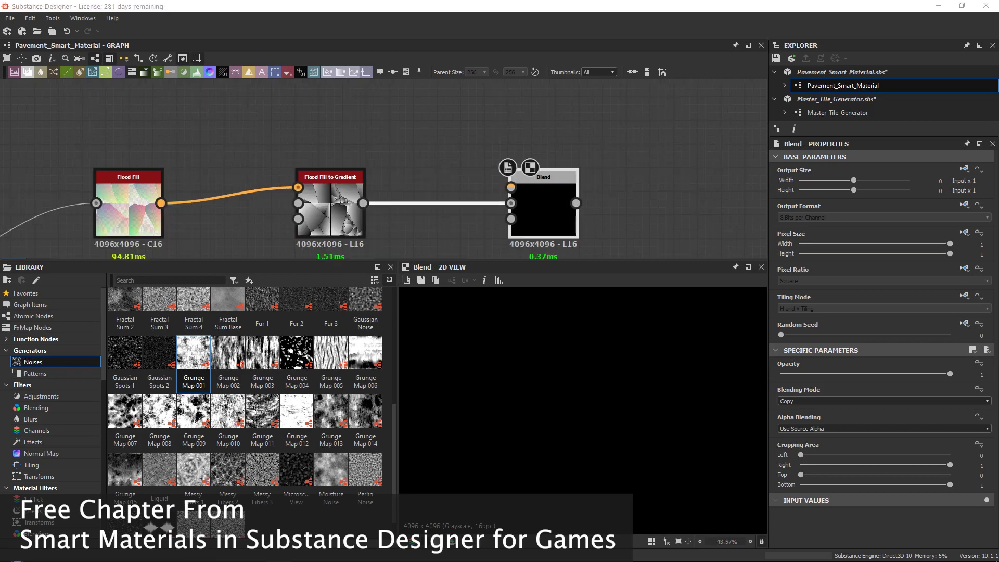
middle_drag(551, 152, 540, 180)
Add a Non Uniform Blur Grayscale node fed by the Flood Fill to Gradient output
click(445, 146)
key(space)
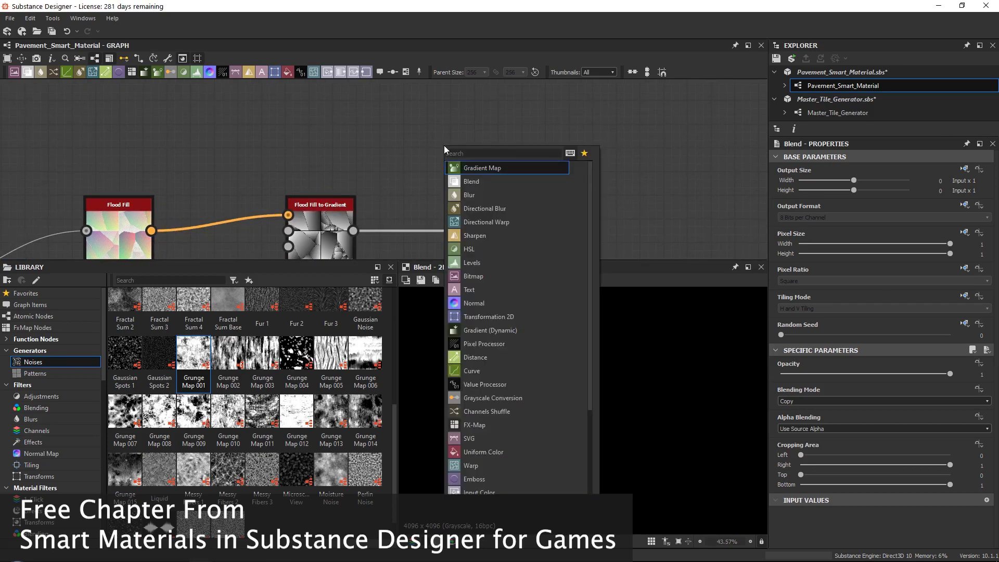
text(non)
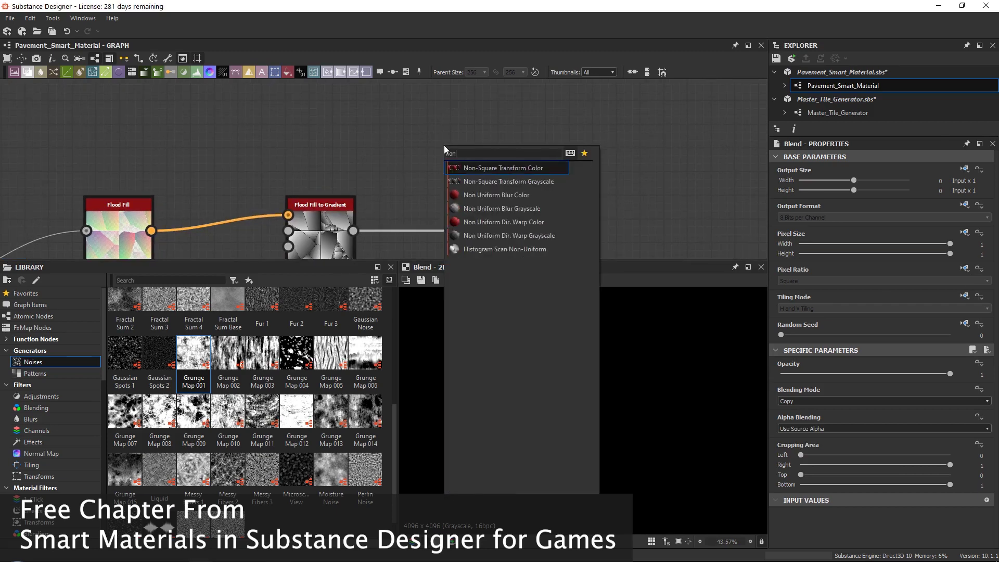
key(Down)
key(Down)
key(Down)
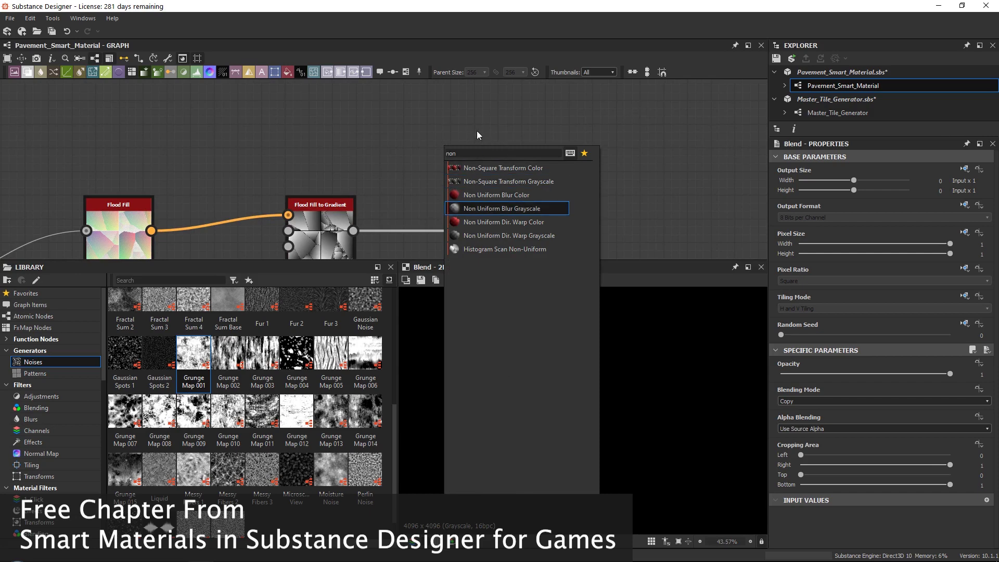
key(Return)
drag(449, 132, 457, 112)
scroll(531, 208, down, 2)
drag(532, 209, 621, 242)
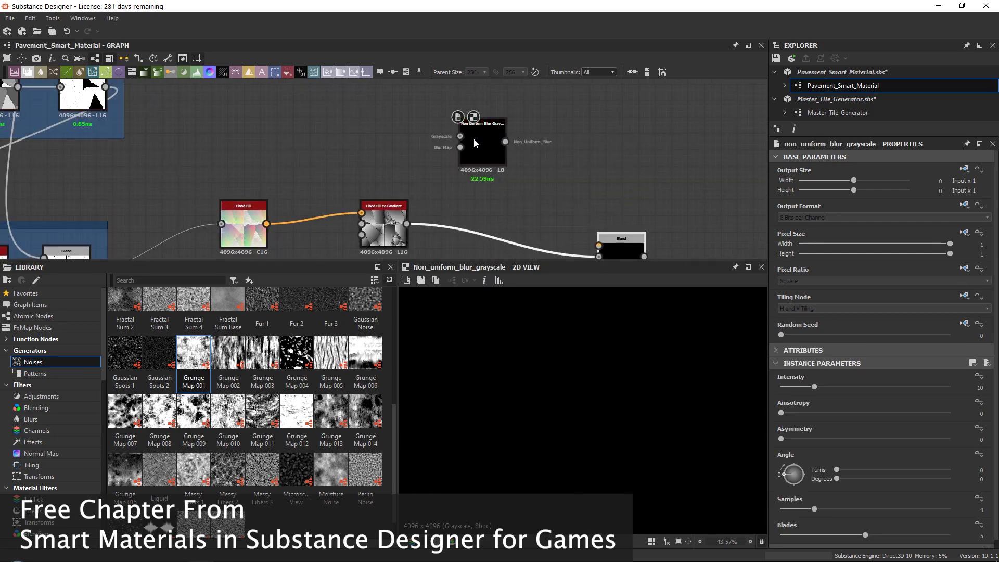
drag(480, 143, 547, 150)
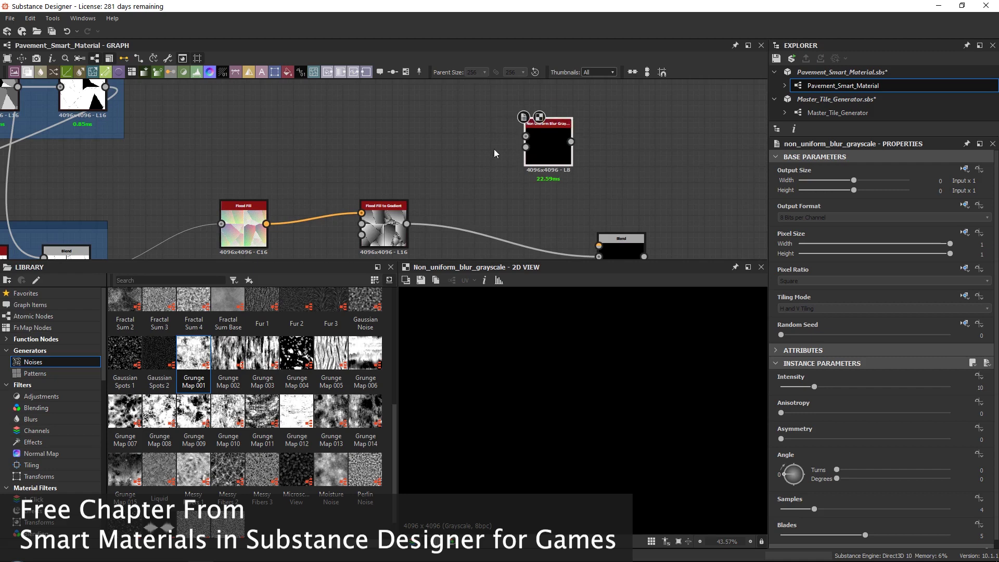
drag(406, 224, 526, 138)
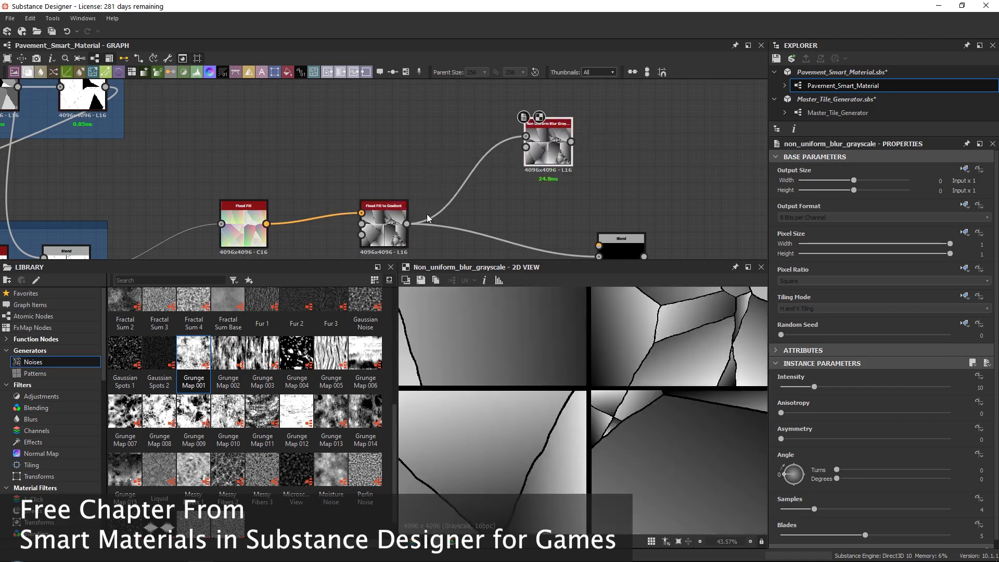
scroll(555, 140, up, 3)
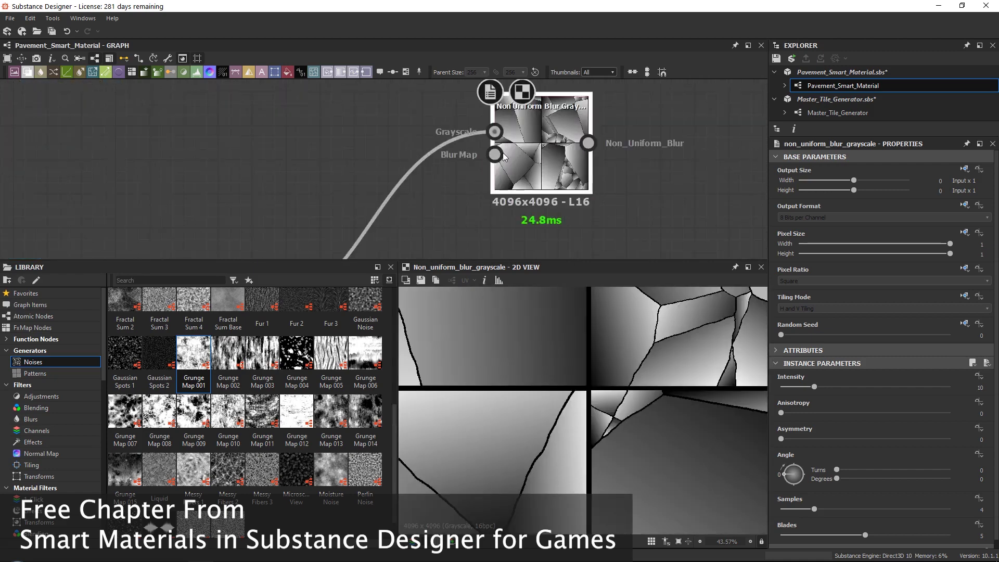
scroll(497, 163, down, 4)
scroll(294, 207, up, 4)
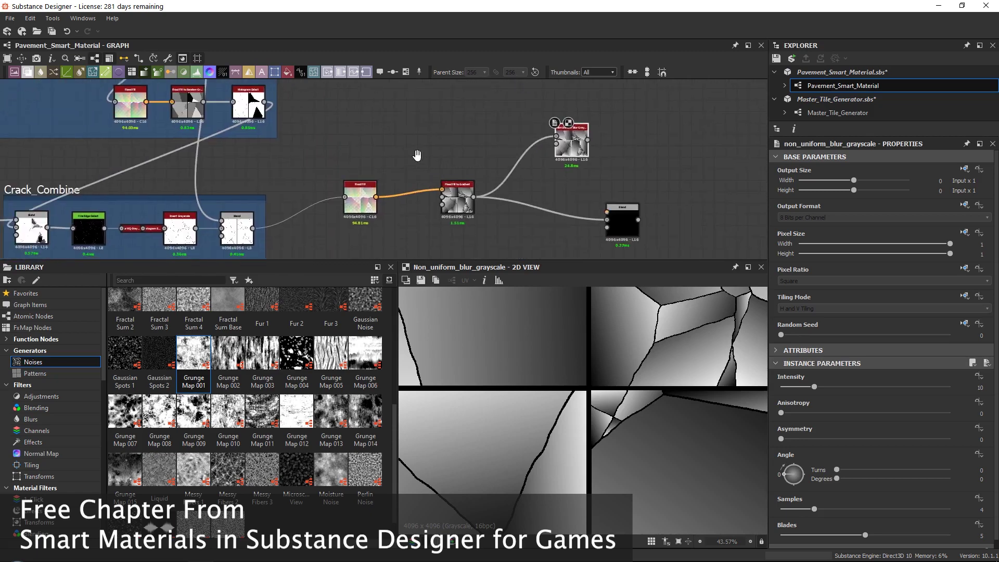
Preview the Crack_Combine Blend crack mask in the 2D View
click(295, 207)
double_click(295, 206)
scroll(638, 379, down, 3)
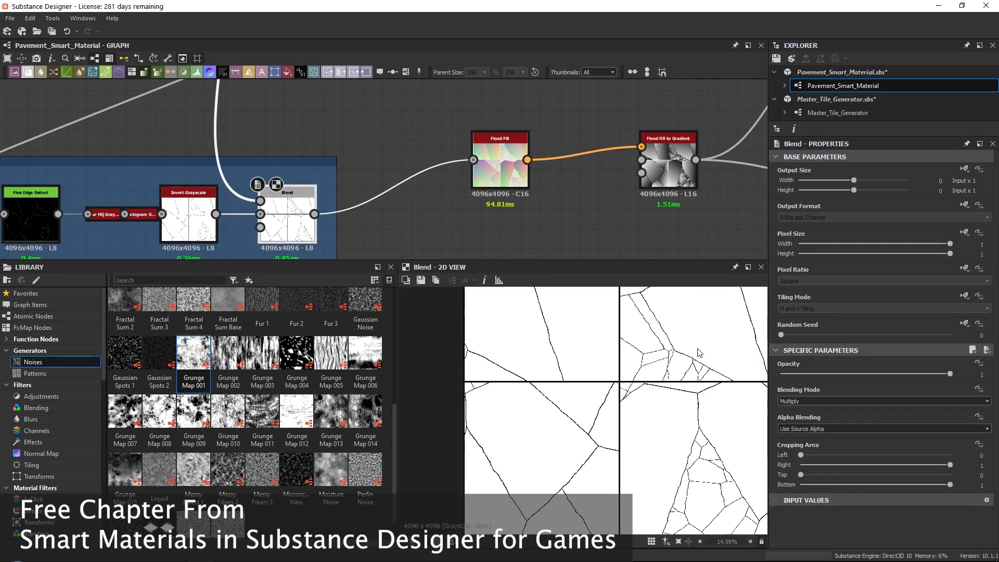
middle_drag(698, 350, 625, 343)
scroll(615, 342, up, 4)
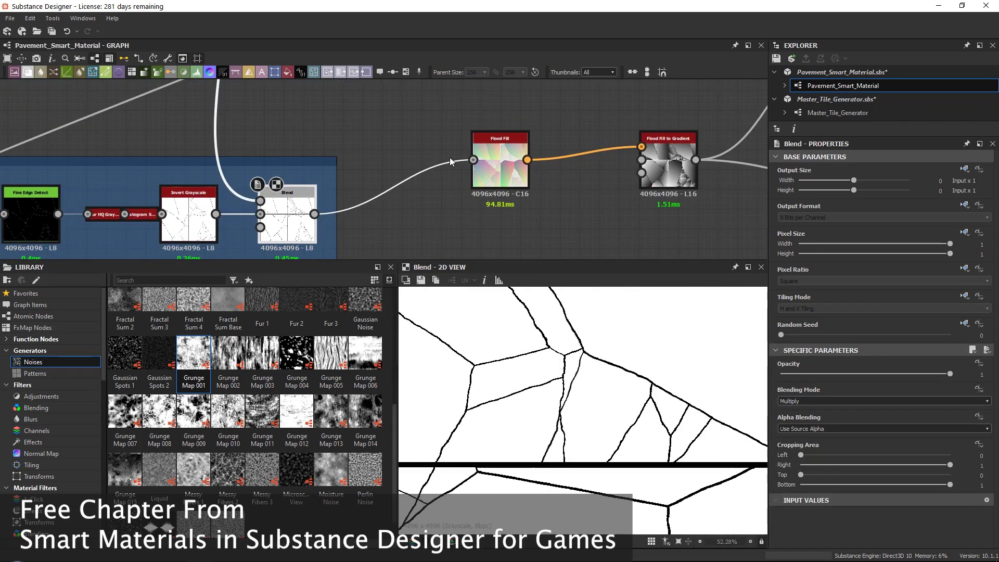
middle_drag(420, 111, 413, 140)
click(414, 140)
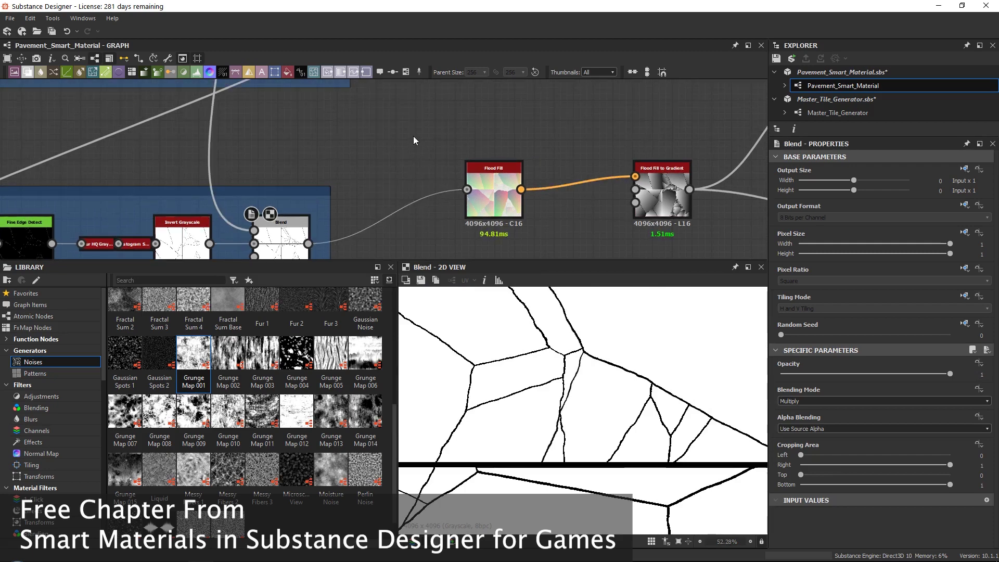
Add an Invert Grayscale of the crack mask and link it to the blur's Blur Map input
key(space)
text(i)
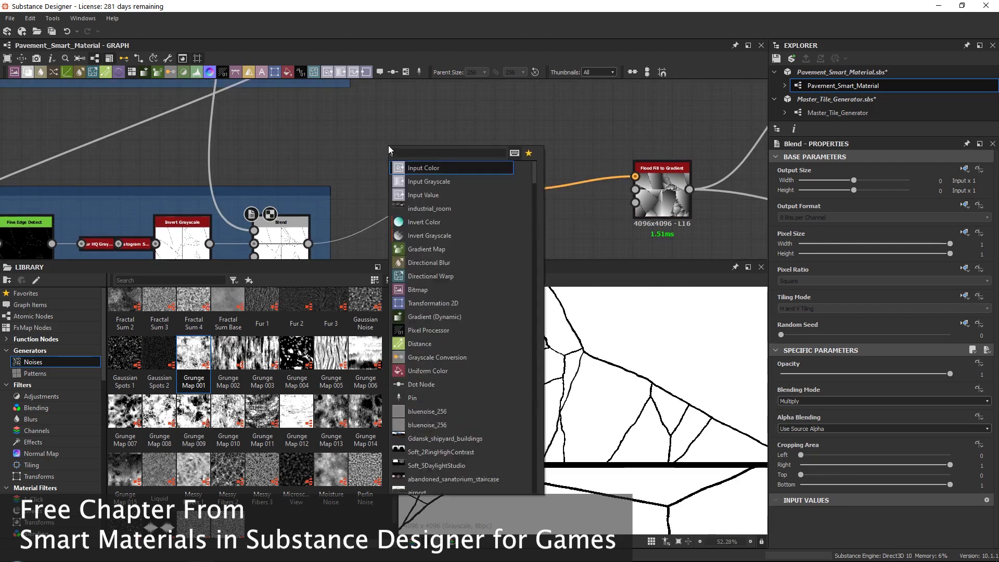
text(nv)
key(Down)
key(Return)
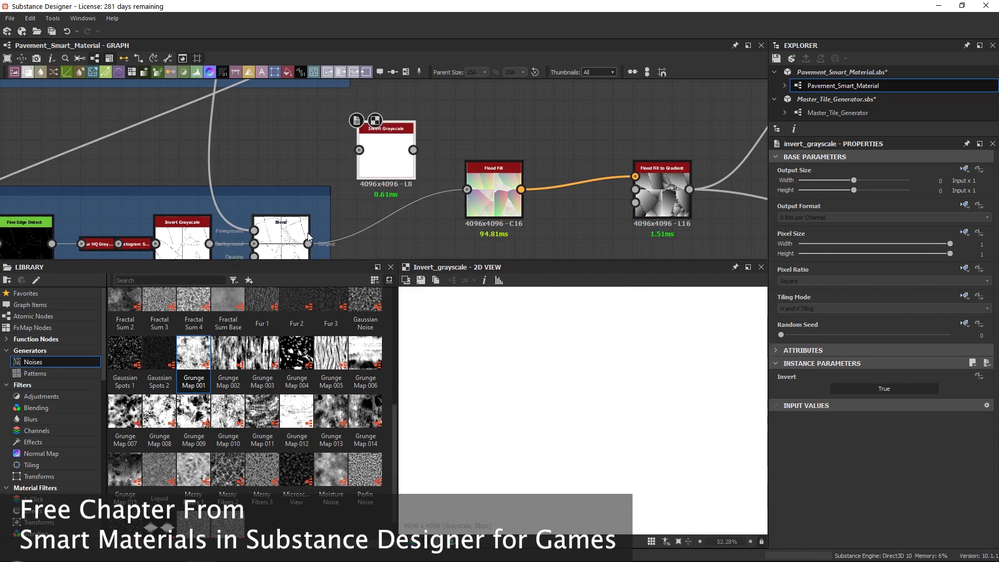
drag(308, 244, 593, 142)
scroll(378, 174, down, 2)
middle_drag(593, 142, 414, 165)
scroll(413, 165, up, 2)
drag(413, 165, 566, 136)
Preview the Non Uniform Blur result and inspect it around the crack junctions
double_click(585, 136)
middle_drag(569, 407, 639, 404)
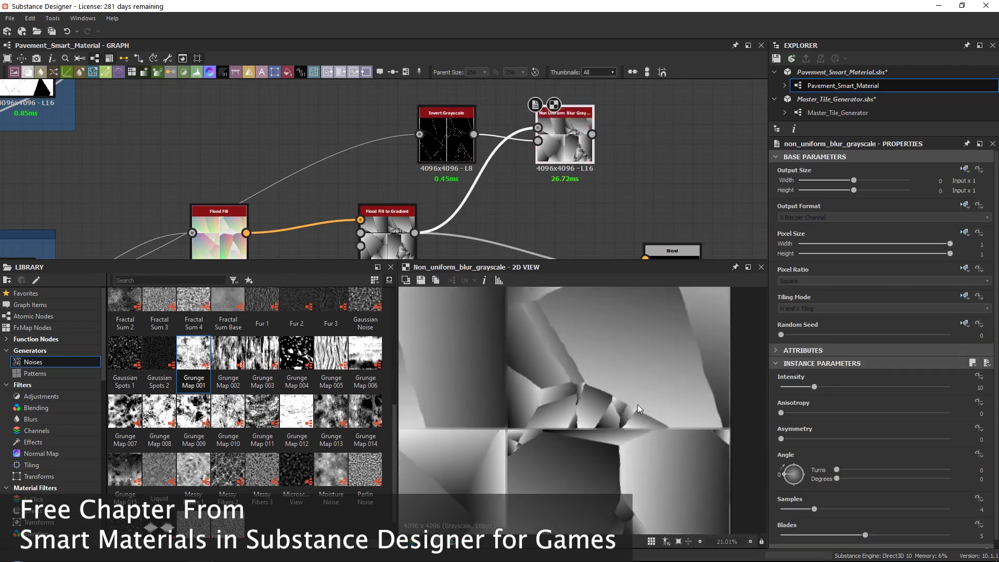
middle_drag(418, 484, 491, 359)
scroll(492, 359, up, 5)
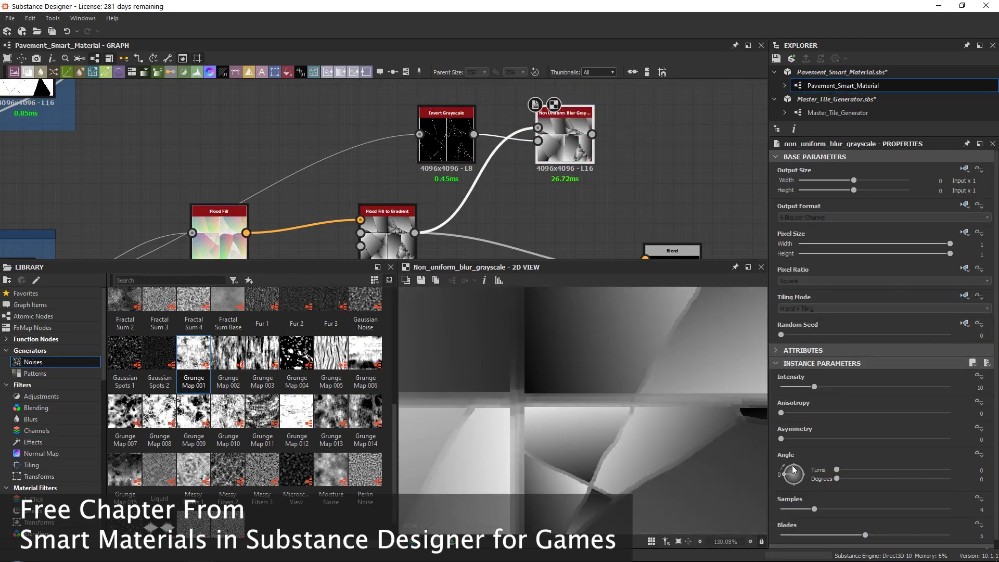
scroll(647, 369, down, 4)
middle_drag(647, 368, 656, 357)
middle_drag(749, 313, 666, 364)
Set the Non Uniform Blur Grayscale to Samples 10 and Blades 5
middle_drag(675, 328, 639, 374)
scroll(638, 374, up, 3)
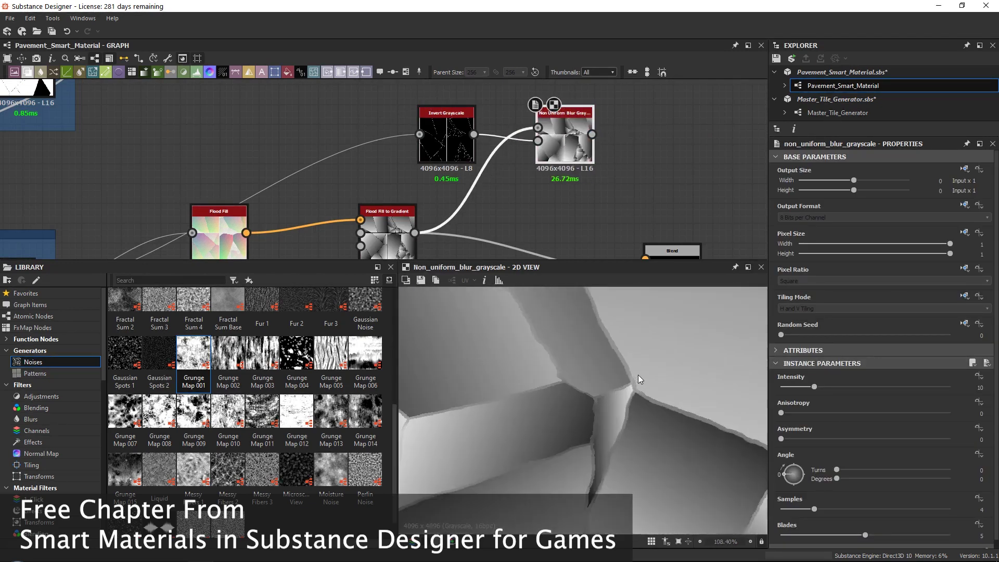
scroll(639, 376, up, 1)
scroll(824, 431, down, 1)
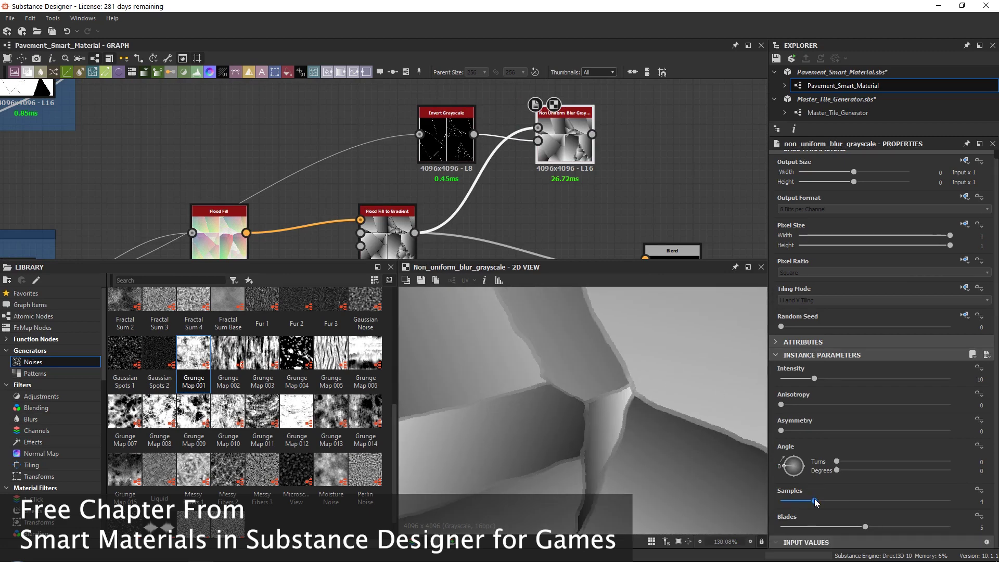
drag(814, 501, 880, 503)
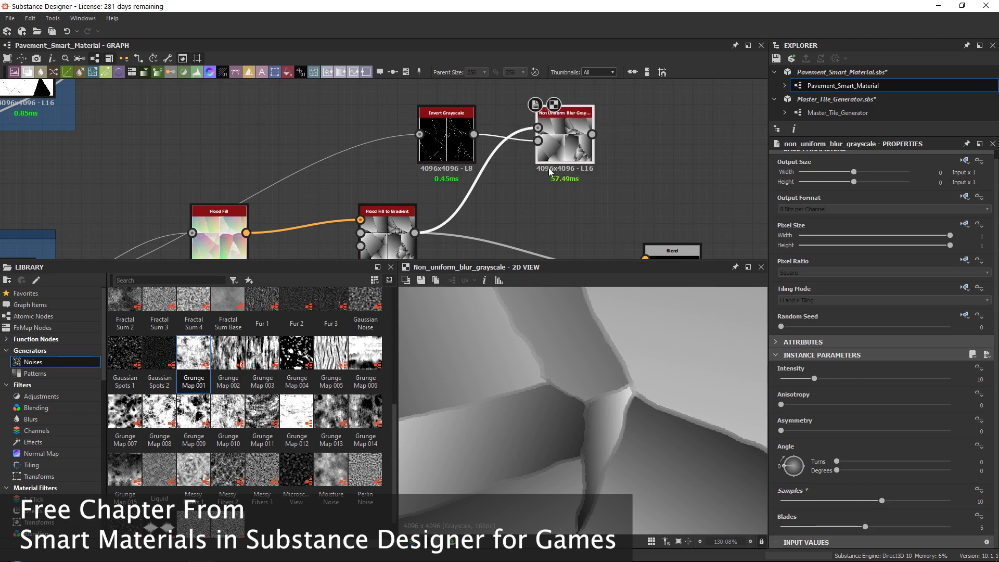
scroll(550, 170, up, 3)
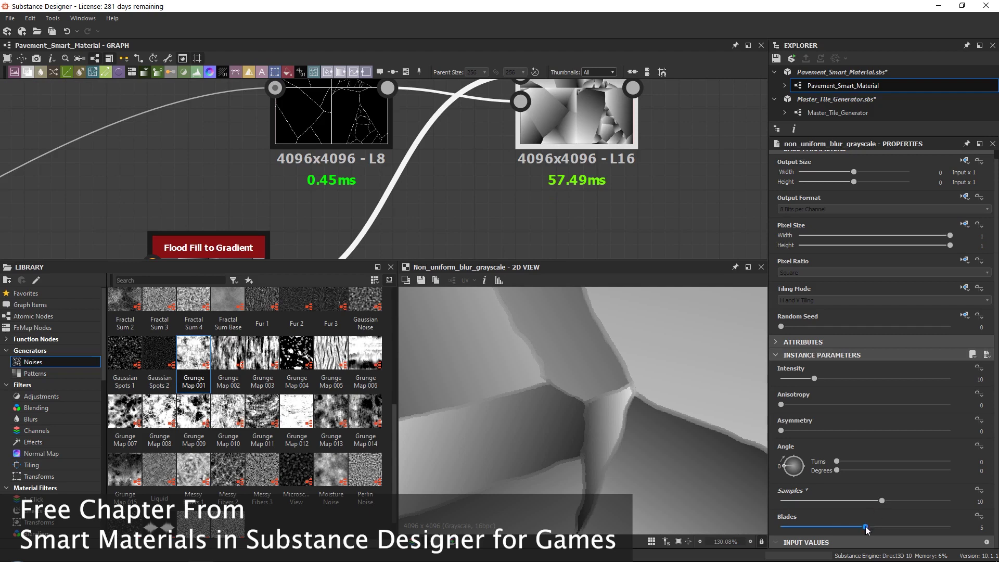
mouse_move(866, 527)
mouse_down()
mouse_move(968, 530)
mouse_move(864, 535)
mouse_up()
scroll(438, 133, down, 5)
scroll(436, 131, up, 5)
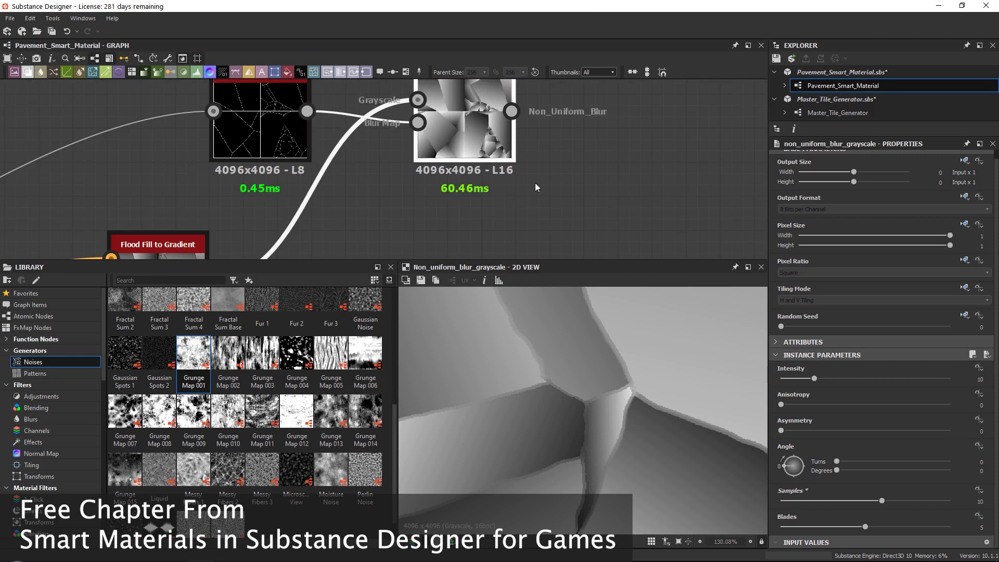
scroll(534, 186, down, 1)
scroll(624, 370, down, 5)
scroll(617, 384, up, 5)
Connect the Non Uniform Blur output to the Blend node's Background input
scroll(624, 379, up, 4)
middle_drag(519, 188, 544, 142)
scroll(544, 142, down, 4)
drag(586, 200, 594, 180)
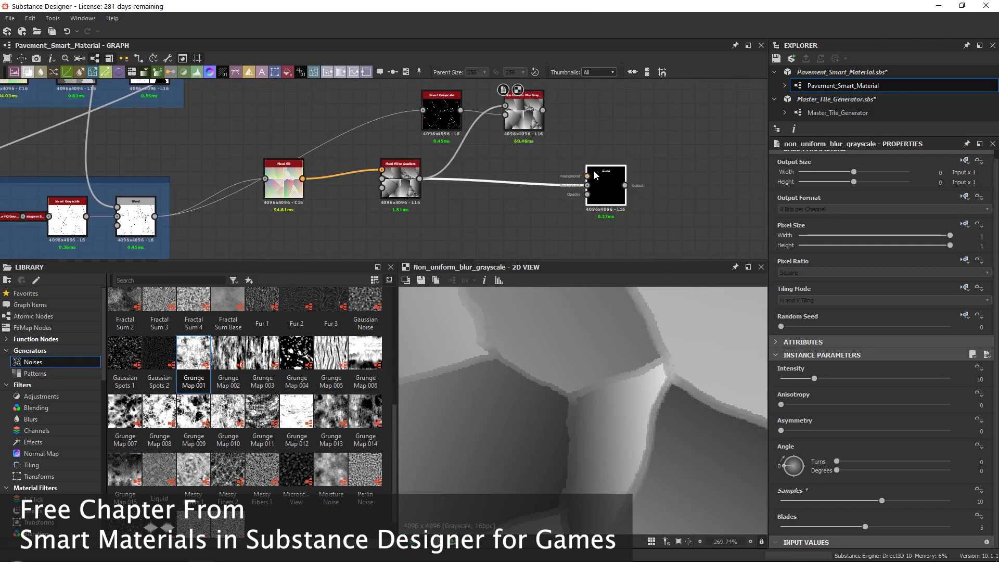
middle_drag(569, 146, 561, 173)
scroll(561, 173, up, 2)
drag(522, 117, 605, 216)
click(605, 225)
middle_drag(459, 230, 489, 201)
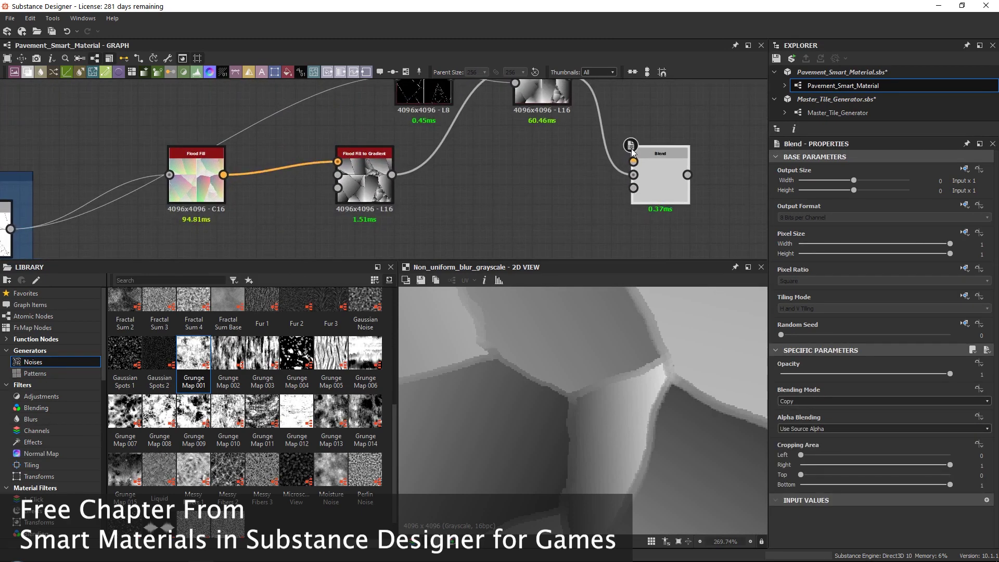
Preview the Blend and Non Uniform Blur outputs
double_click(648, 182)
middle_drag(470, 81, 454, 129)
double_click(525, 136)
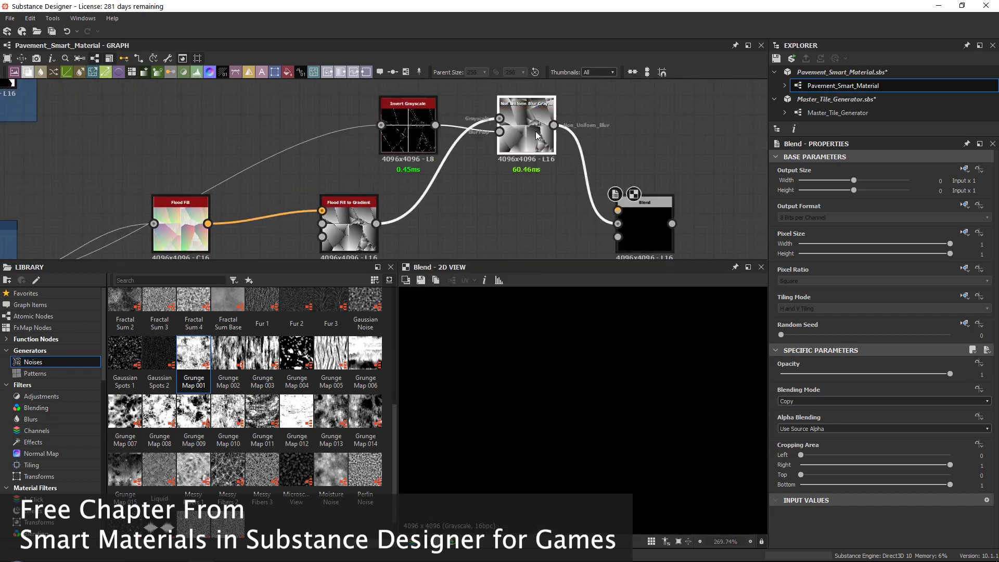
scroll(558, 380, up, 1)
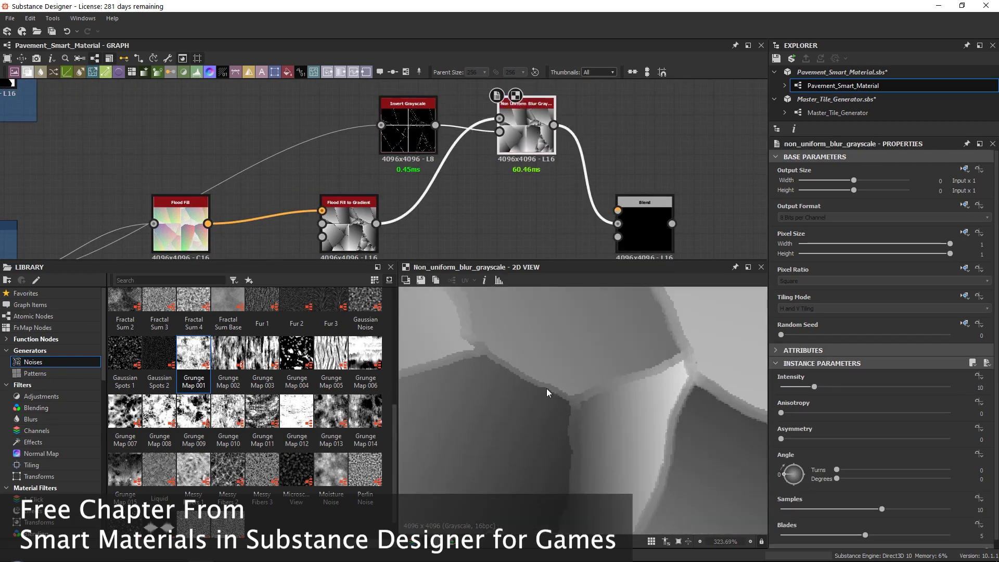
scroll(543, 394, up, 6)
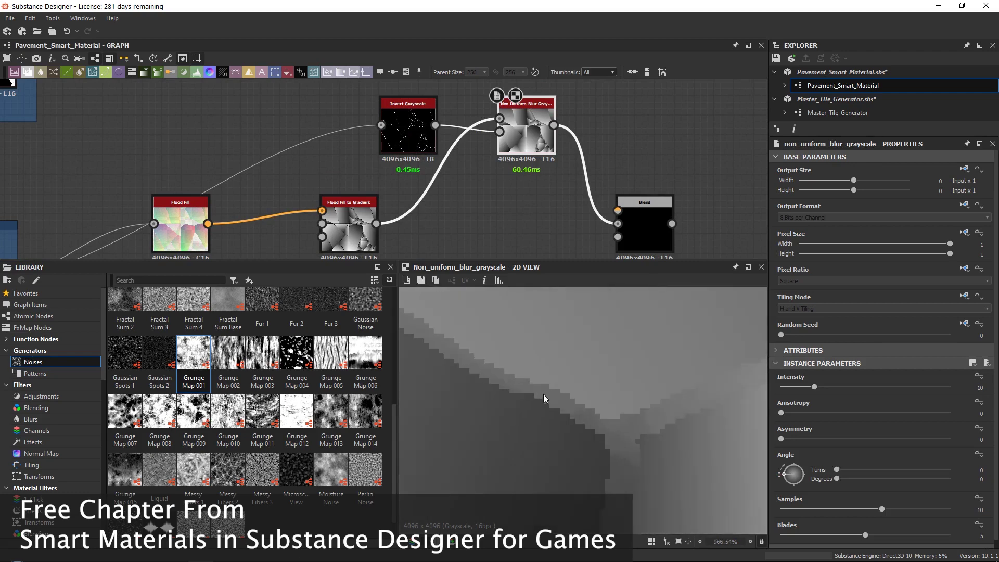
middle_drag(459, 204, 468, 168)
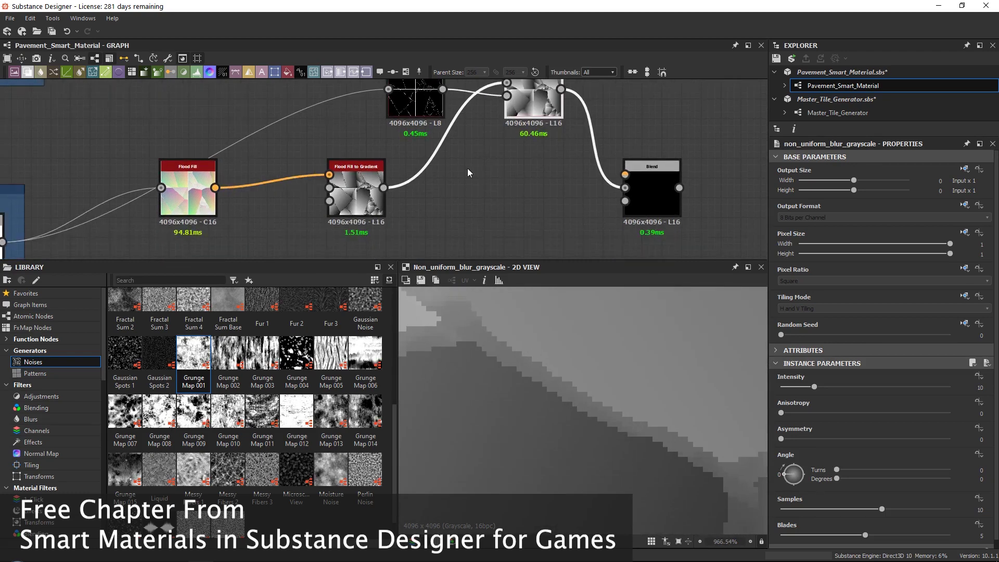
Compare the Flood Fill to Gradient and Blend outputs, then bring up the node search
double_click(356, 195)
scroll(523, 357, down, 4)
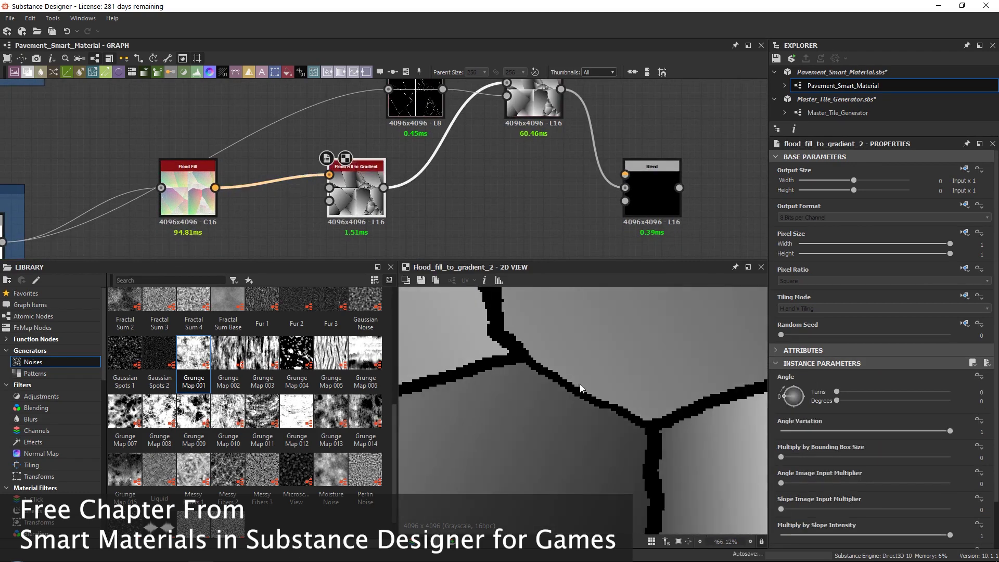
scroll(513, 94, down, 1)
double_click(633, 176)
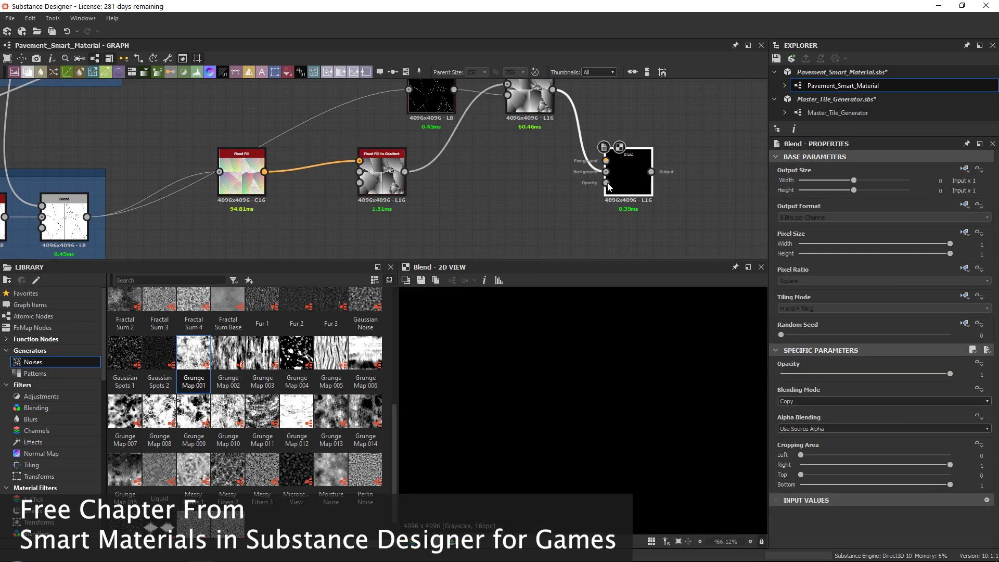
scroll(384, 172, up, 2)
double_click(383, 170)
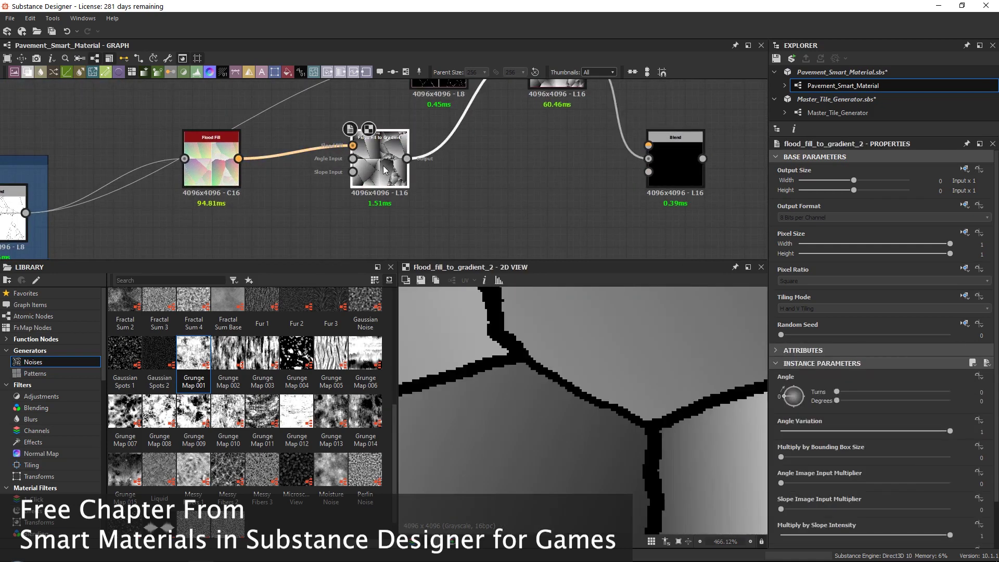
middle_drag(546, 187, 523, 198)
key(space)
Add a Bevel node fed by the crack-combining Blend output
text(be)
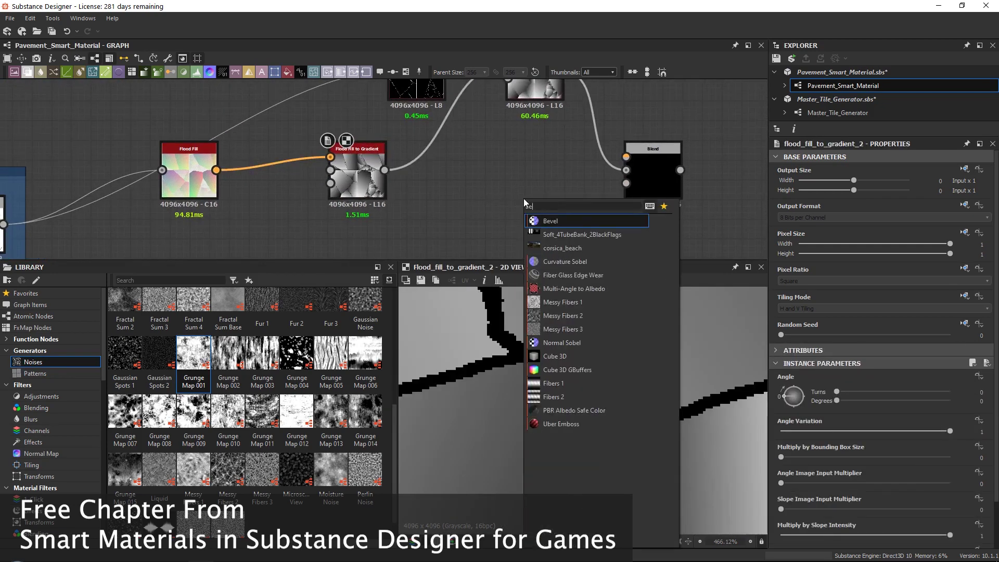
key(Return)
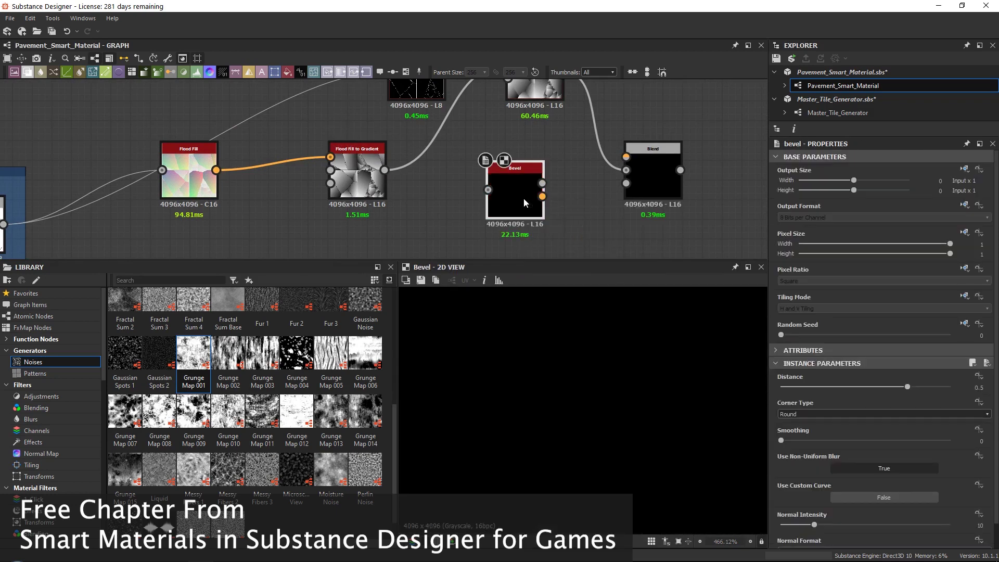
scroll(516, 201, down, 5)
scroll(320, 213, up, 3)
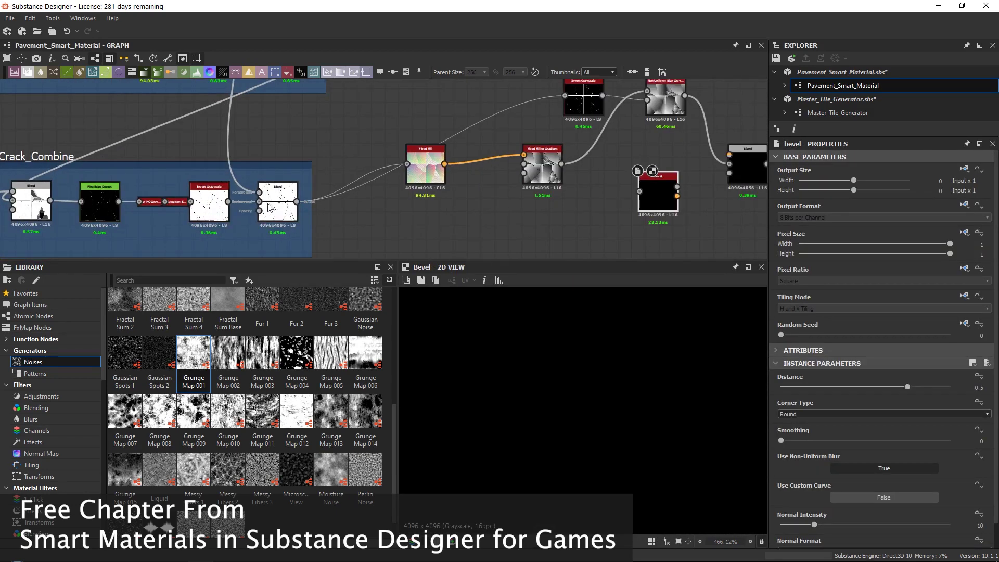
click(282, 199)
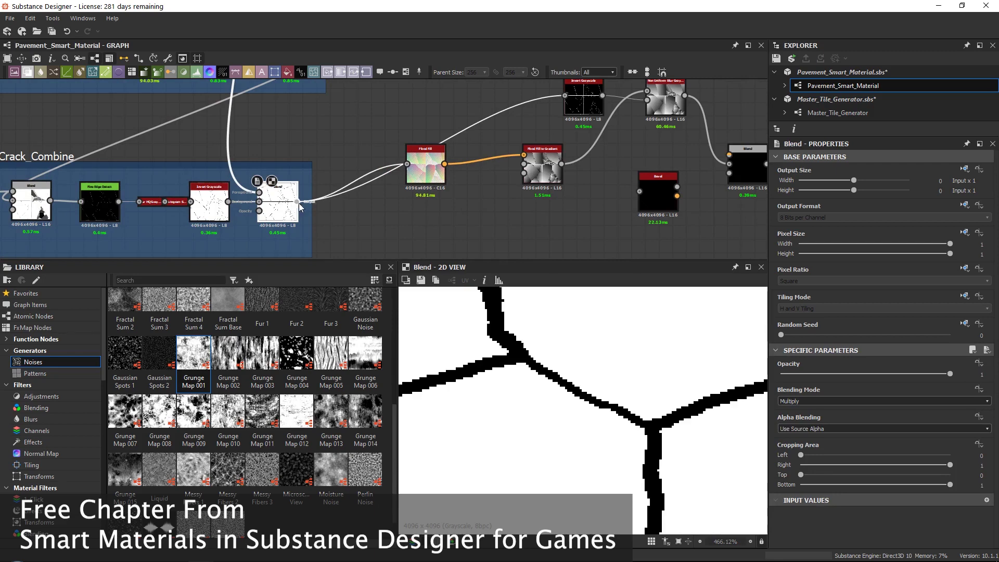
drag(296, 201, 639, 191)
Set the Bevel Distance to 0.005 for thin crack edges
click(659, 200)
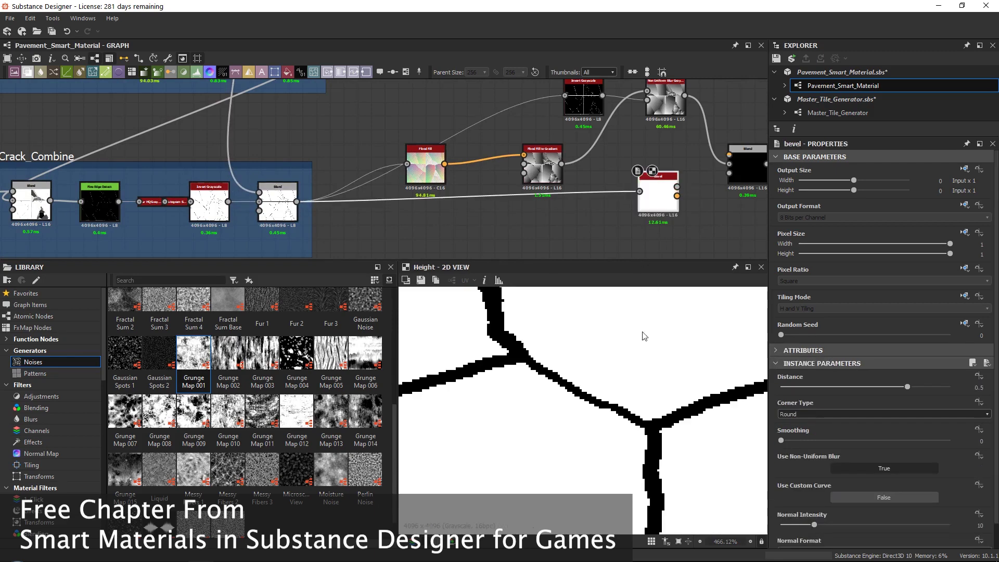
drag(907, 387, 879, 390)
drag(868, 387, 867, 389)
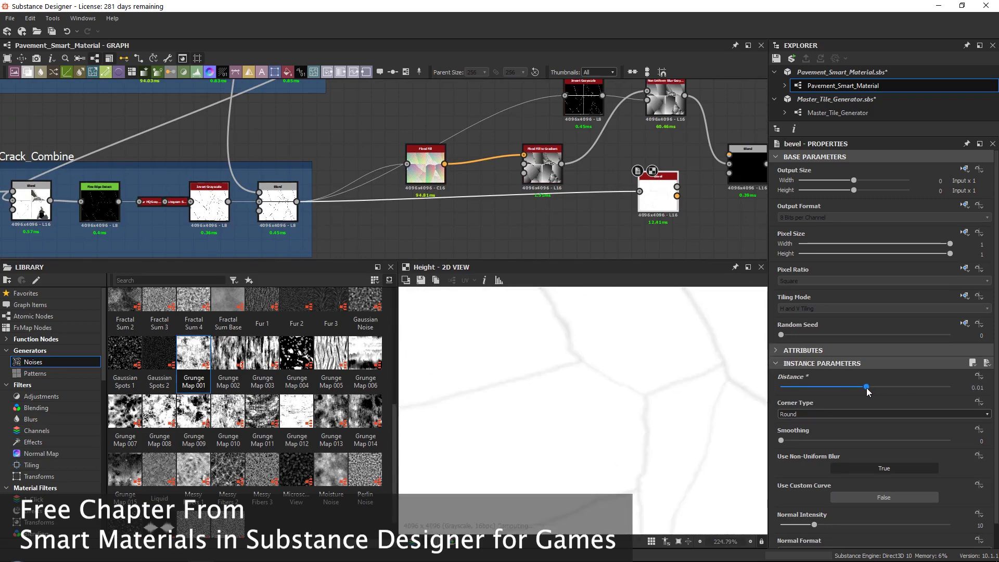
scroll(677, 377, up, 6)
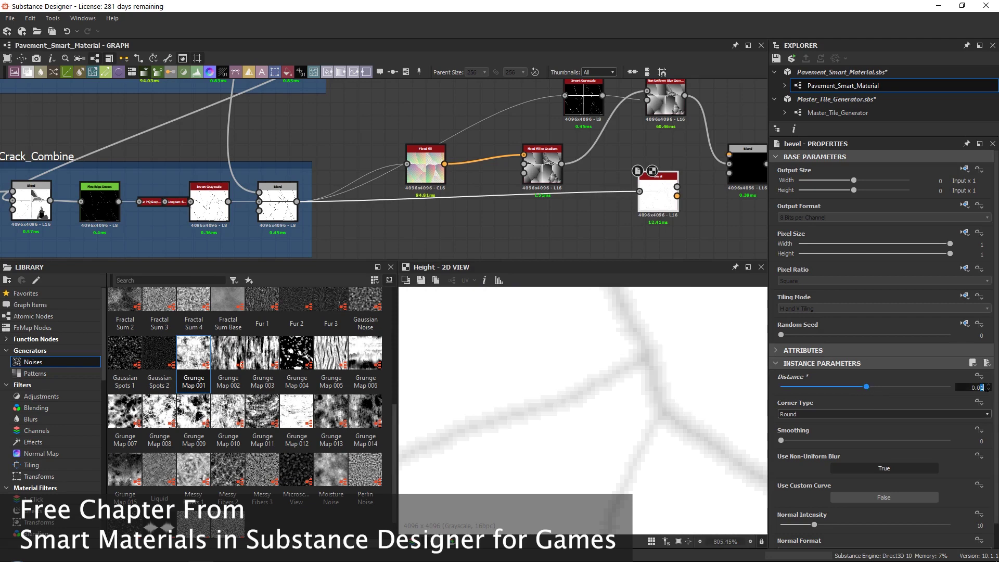
text(05)
key(Return)
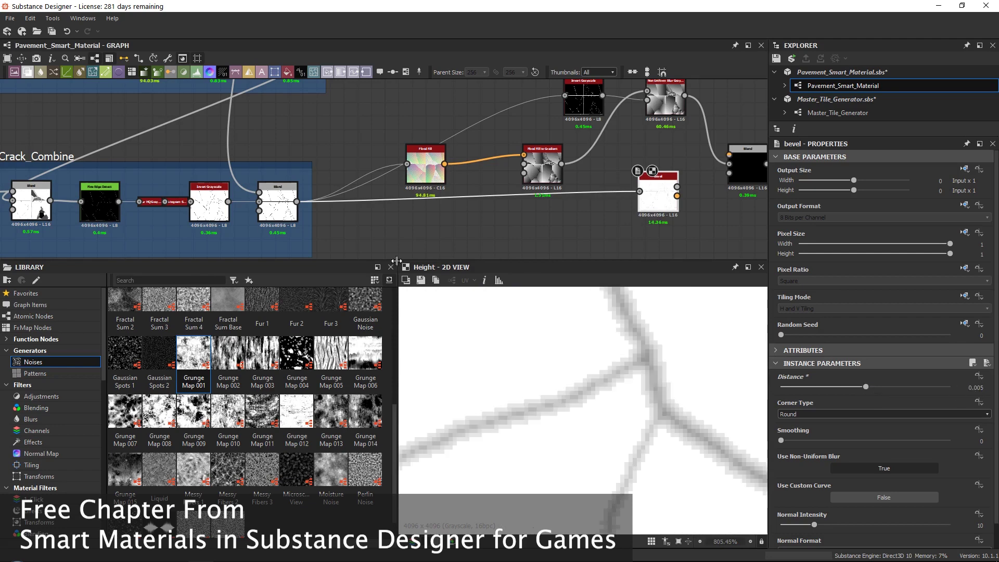
Connect the Bevel height output into the final Blend node
scroll(573, 360, down, 15)
scroll(585, 376, up, 6)
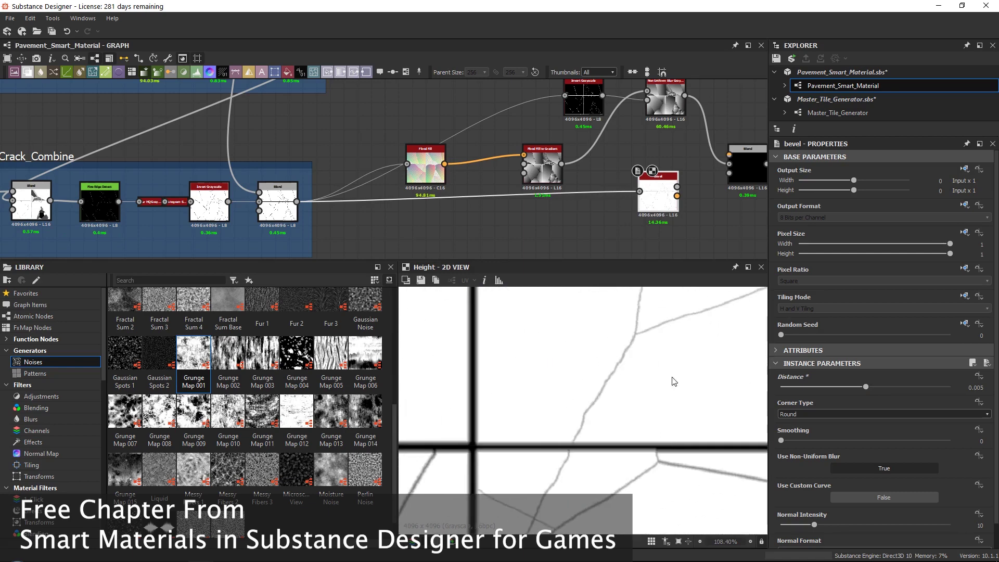
middle_drag(657, 154, 476, 174)
scroll(532, 206, up, 2)
drag(569, 181, 582, 176)
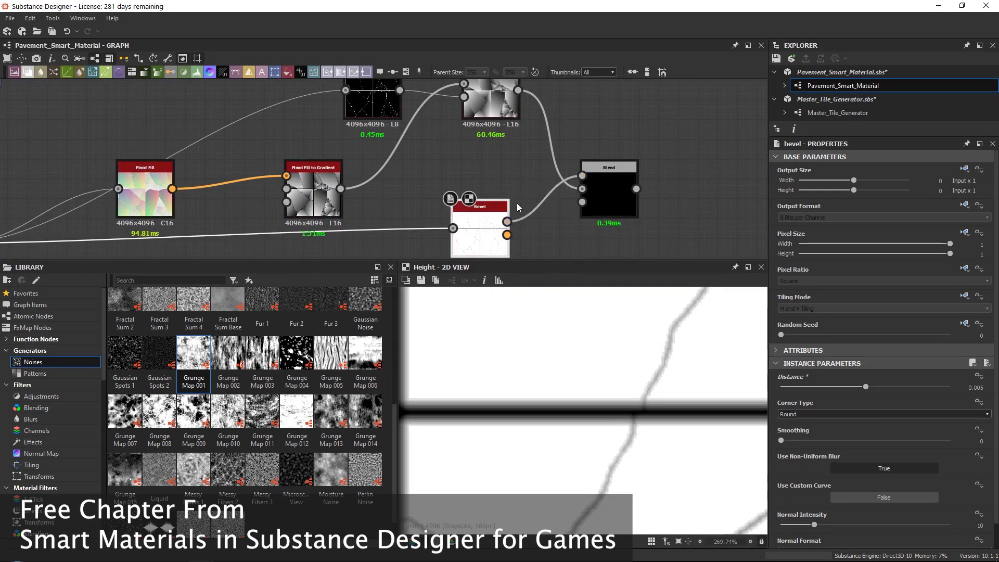
Set the final Blend to Multiply mode at 0.5 opacity
double_click(609, 197)
click(804, 404)
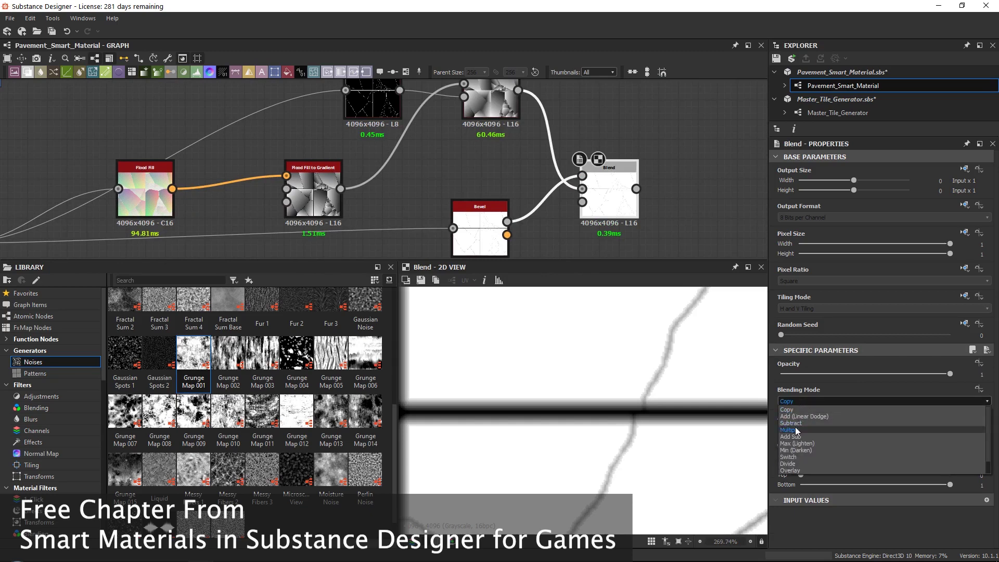
click(795, 427)
click(896, 373)
drag(890, 378, 866, 380)
scroll(609, 366, down, 6)
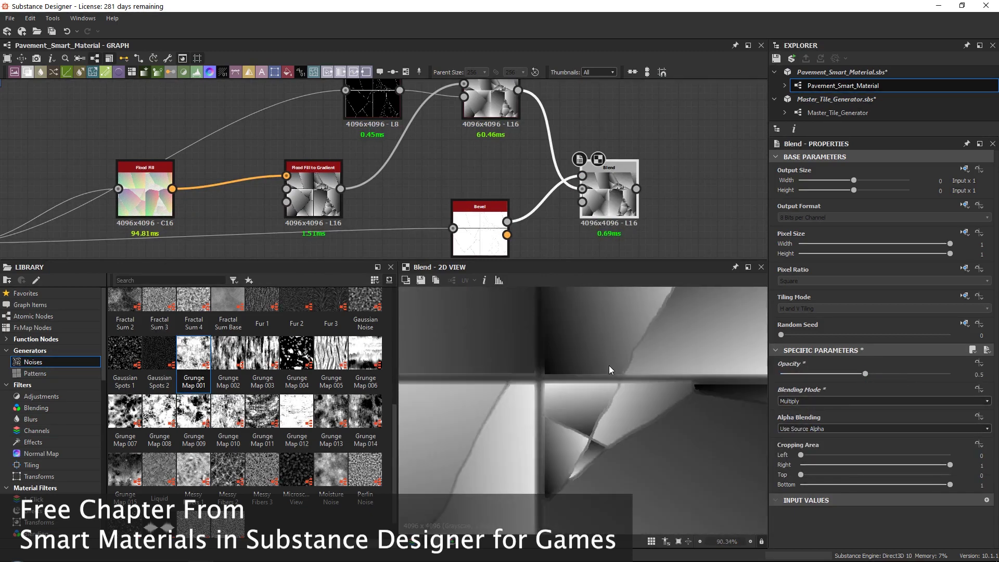
scroll(656, 388, up, 6)
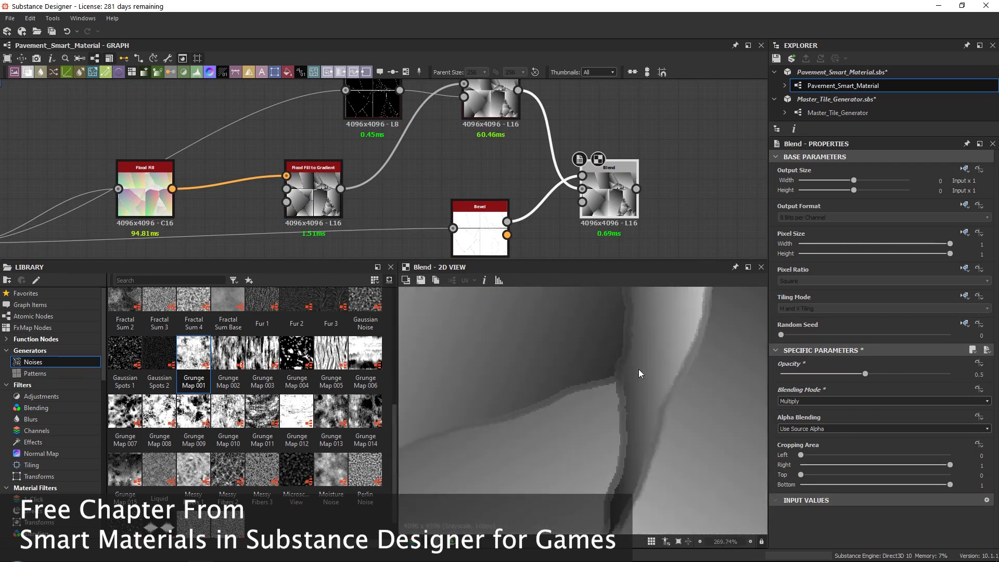
Compare the Flood Fill to Gradient and Non_Uniform_Blur previews against the Blend result
double_click(329, 194)
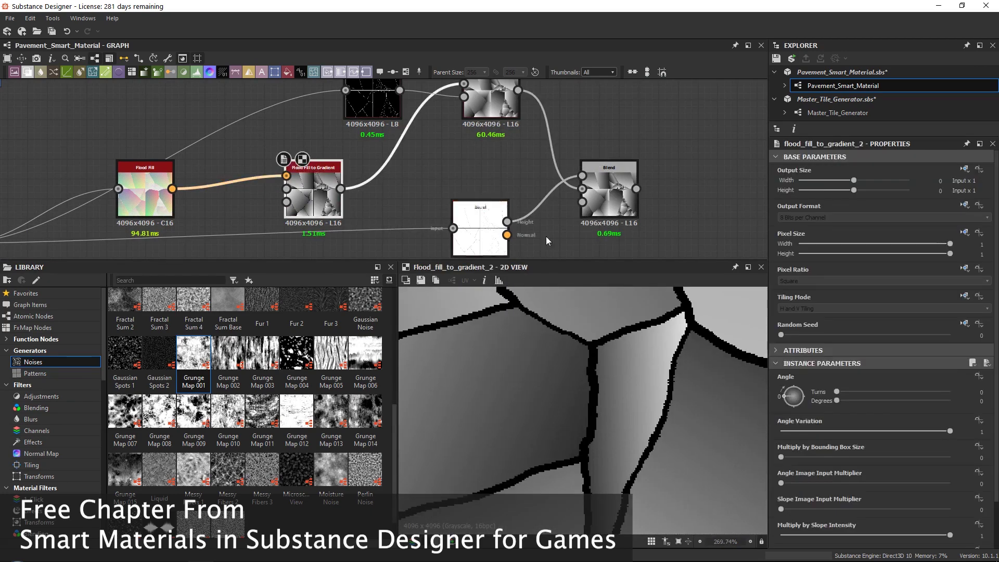
double_click(512, 112)
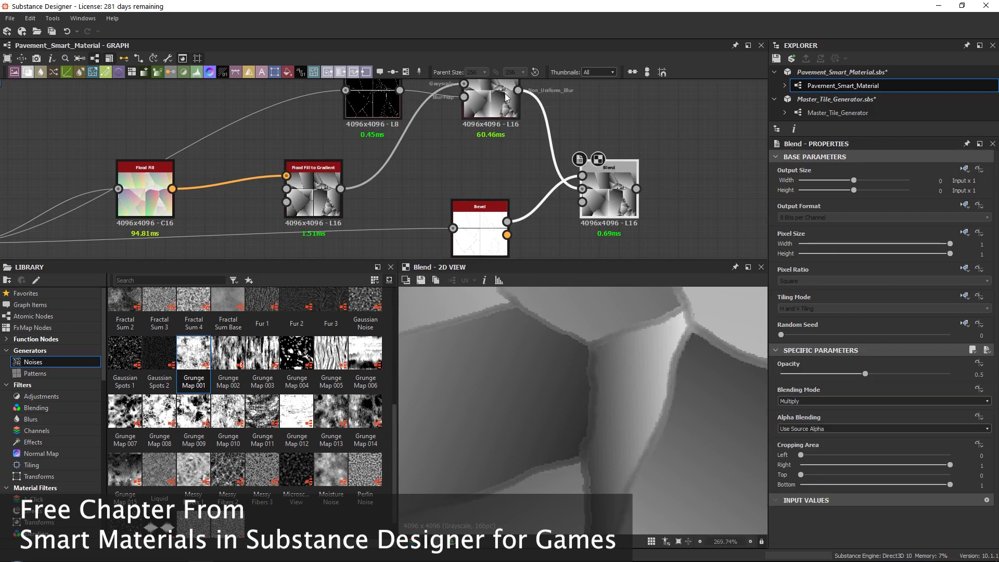
double_click(606, 180)
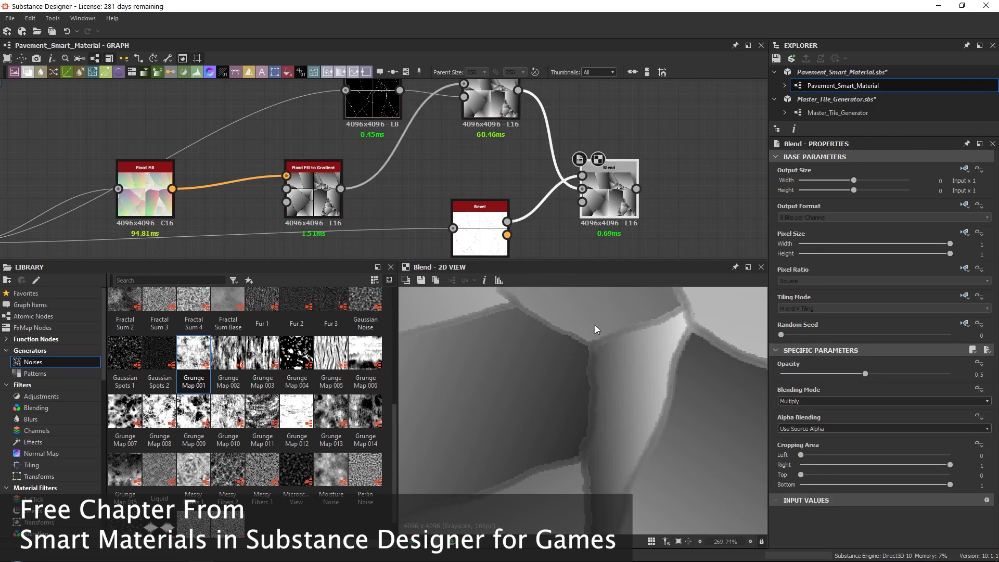
scroll(596, 370, up, 3)
double_click(489, 112)
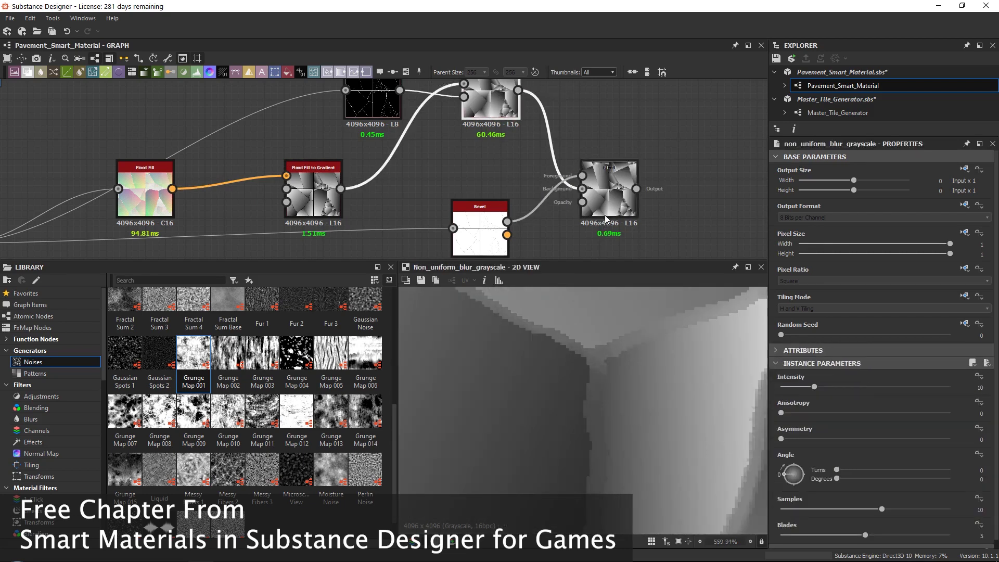
double_click(604, 200)
double_click(502, 117)
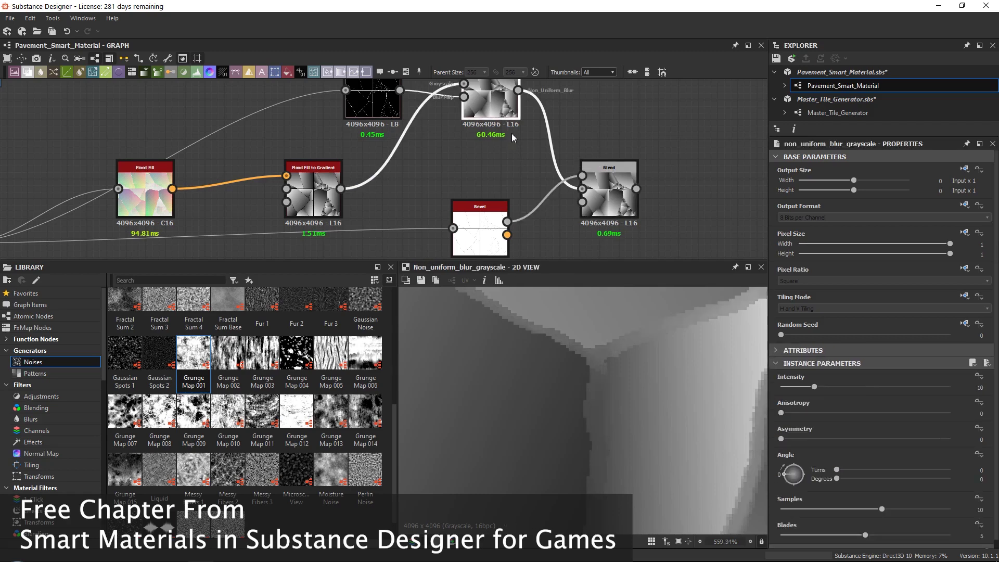
double_click(612, 201)
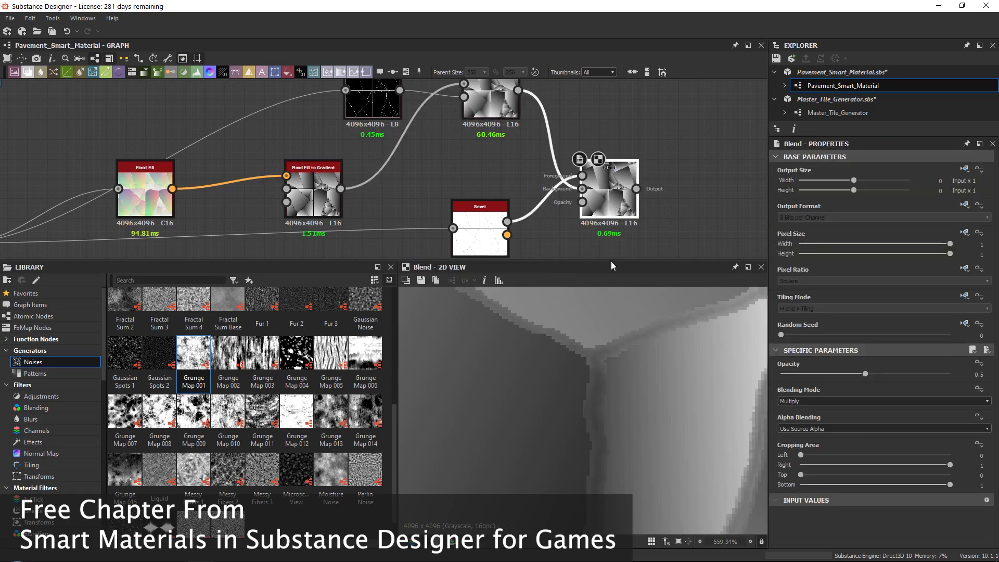
scroll(621, 420, down, 5)
scroll(598, 379, up, 5)
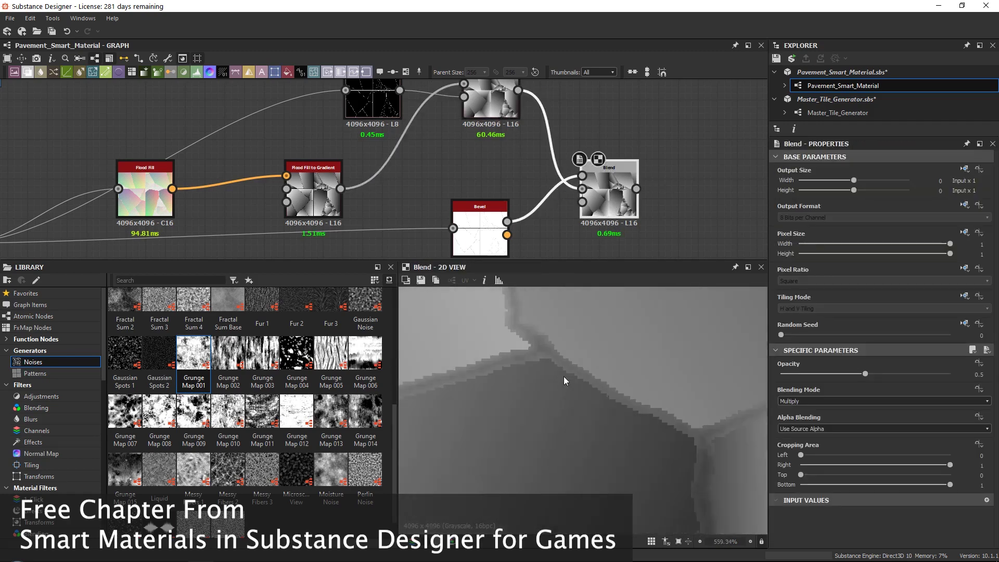
scroll(598, 386, down, 5)
scroll(370, 185, up, 2)
scroll(415, 176, down, 4)
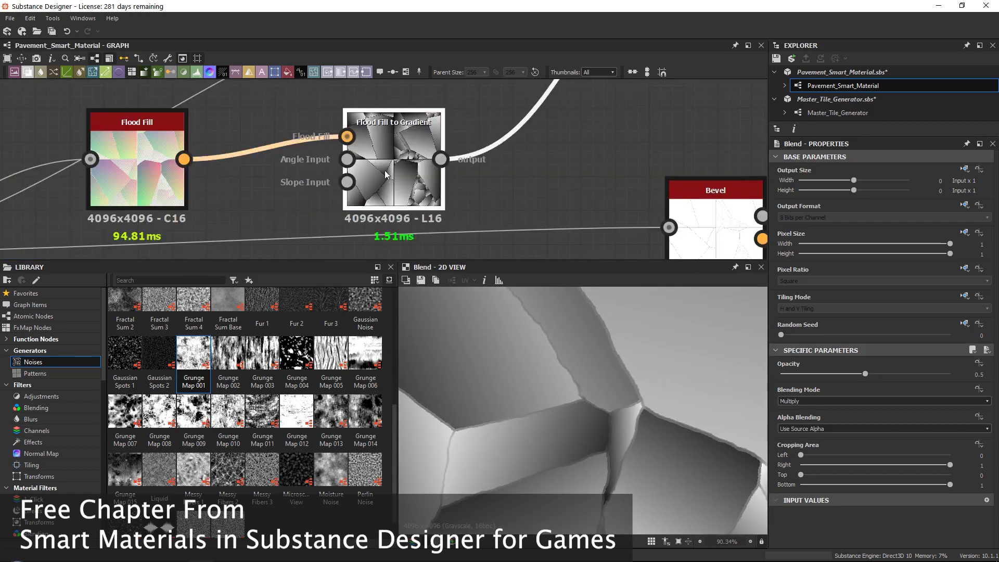
scroll(331, 197, up, 3)
Inspect the Flood Fill outputs and move Flood Fill to Gradient to the left
click(331, 196)
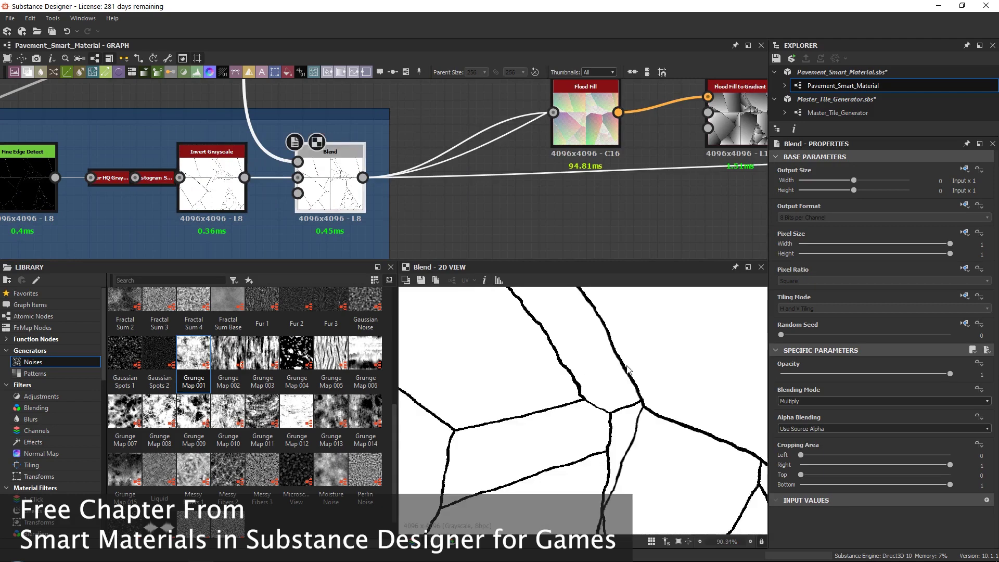
scroll(630, 371, up, 3)
middle_drag(739, 142, 489, 190)
double_click(351, 176)
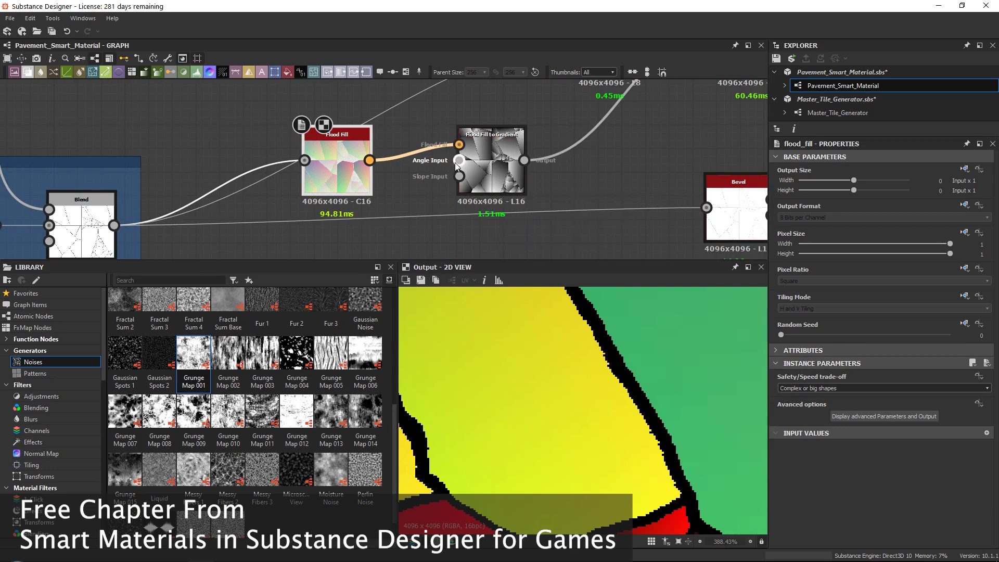
double_click(492, 160)
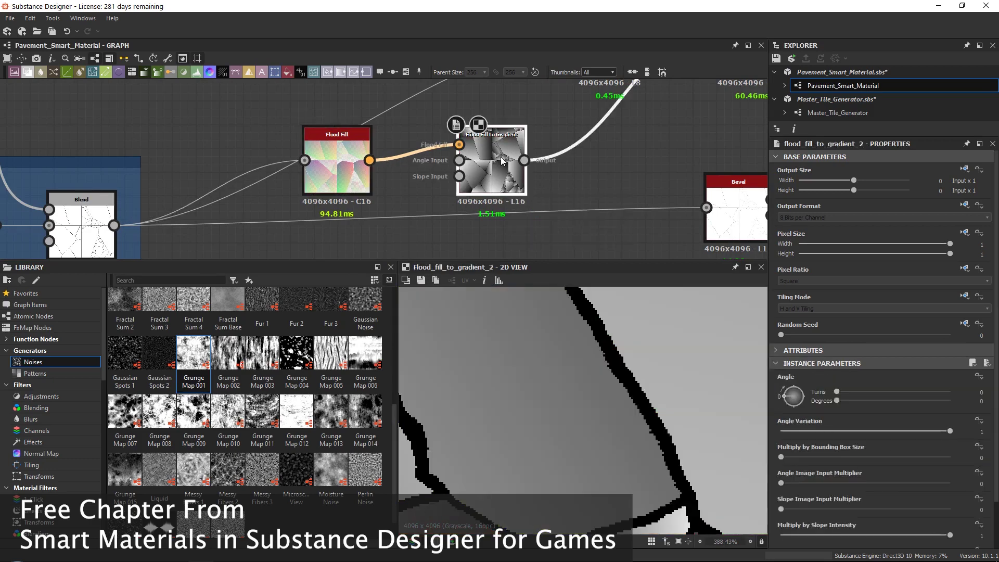
drag(501, 158, 452, 152)
middle_drag(427, 120, 353, 129)
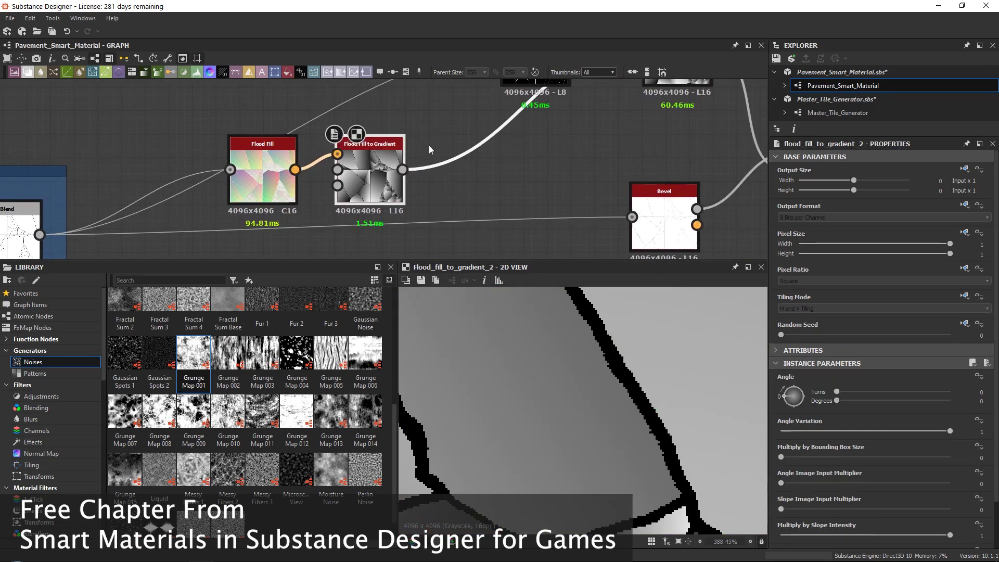
Add a Blur HQ Grayscale node after Flood Fill to Gradient at intensity 0.1
key(space)
text(blur)
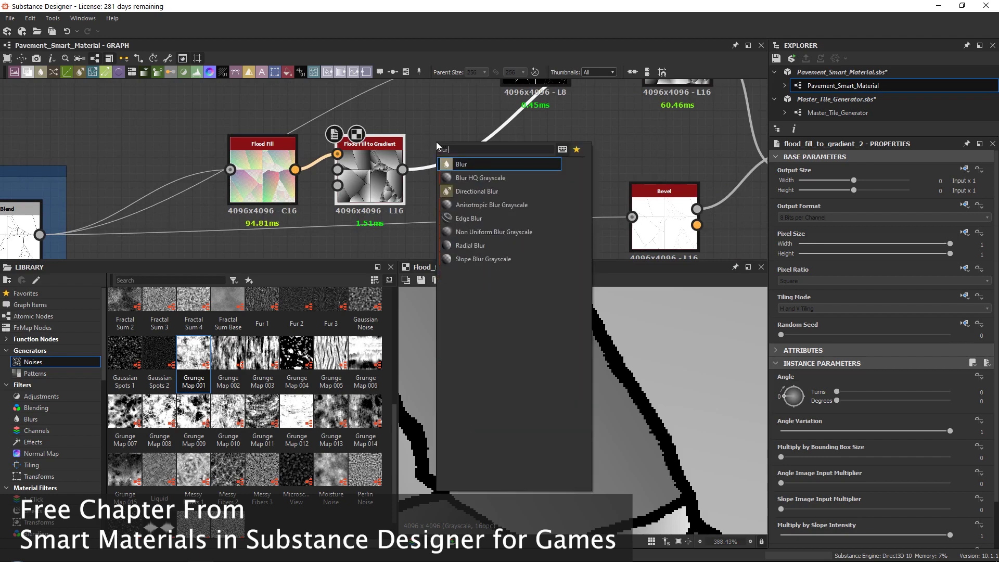
key(Down)
key(Return)
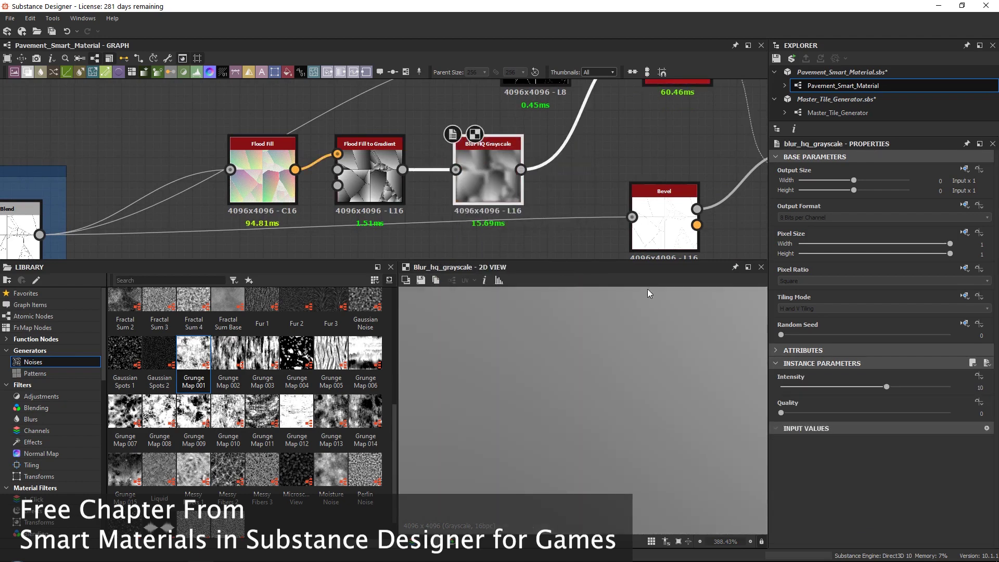
drag(796, 390, 783, 388)
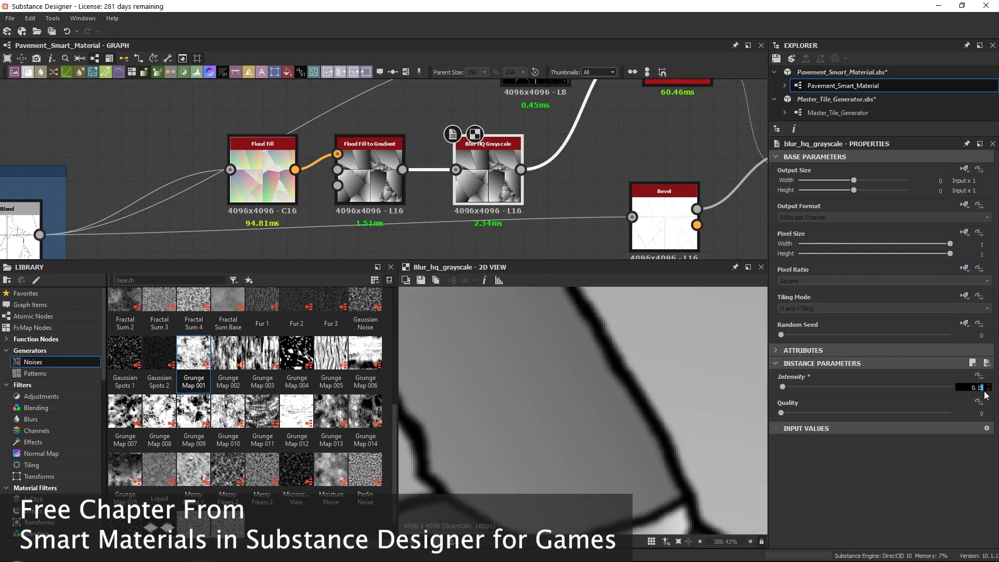
key(BackSpace)
key(Return)
scroll(569, 386, down, 16)
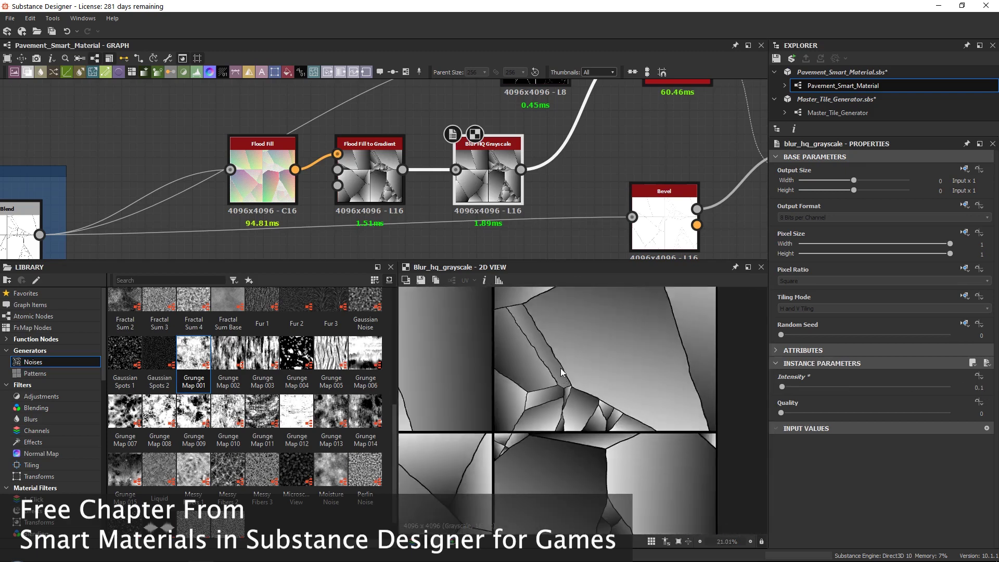
scroll(561, 371, up, 8)
Preview the Blend output in the 2D view
middle_drag(553, 383, 619, 492)
middle_drag(683, 132, 486, 166)
click(635, 201)
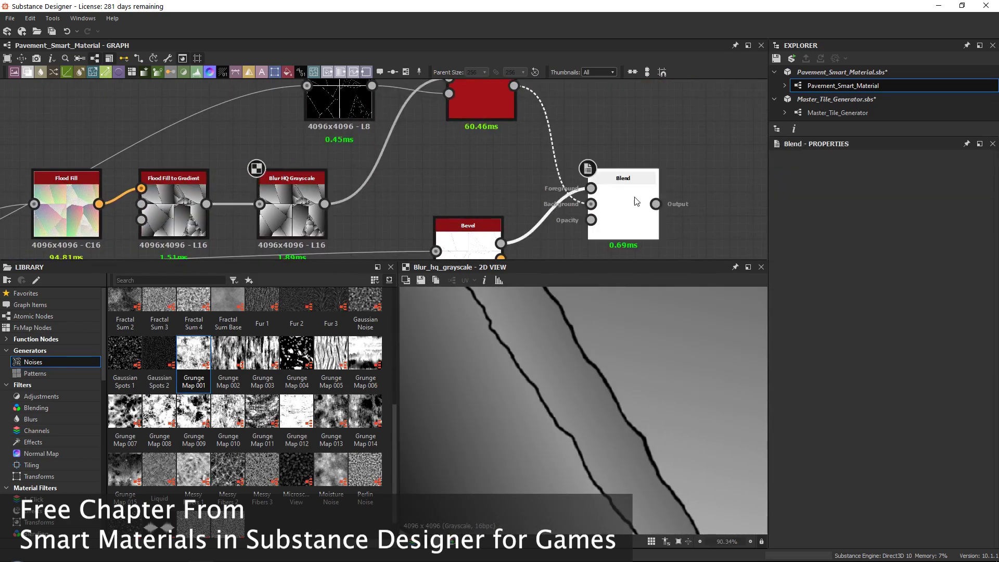
double_click(635, 201)
scroll(612, 361, up, 6)
scroll(580, 355, down, 9)
middle_drag(579, 355, 571, 309)
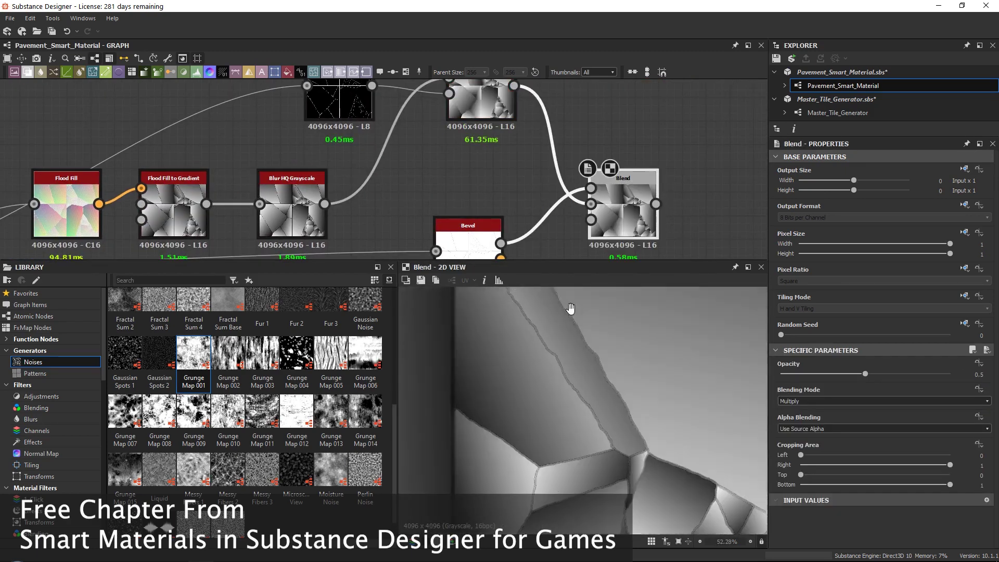
scroll(571, 309, up, 6)
Preview the Non Uniform Blur, Invert Grayscale and Blur HQ Grayscale outputs
middle_drag(437, 179, 451, 221)
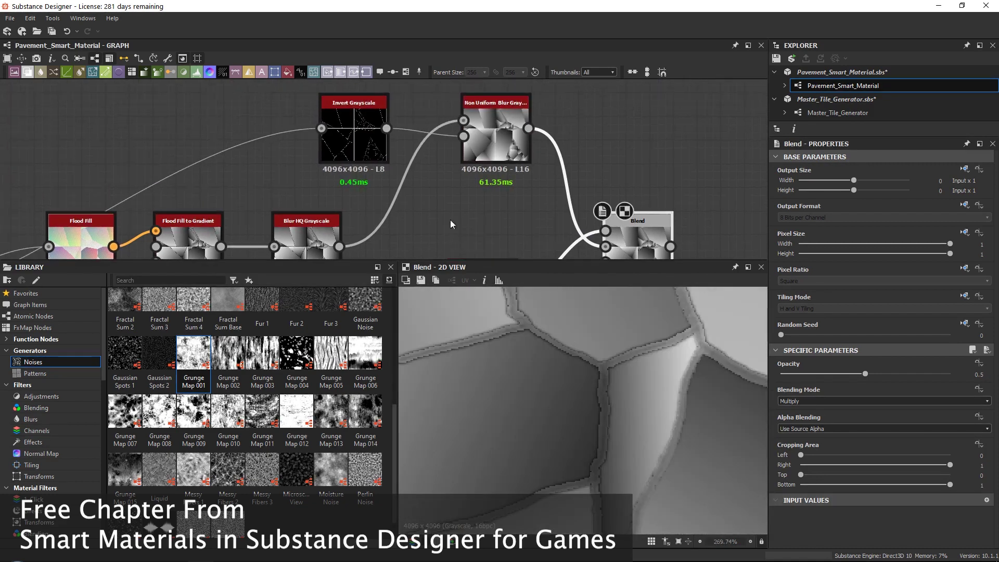
double_click(496, 133)
scroll(591, 367, up, 2)
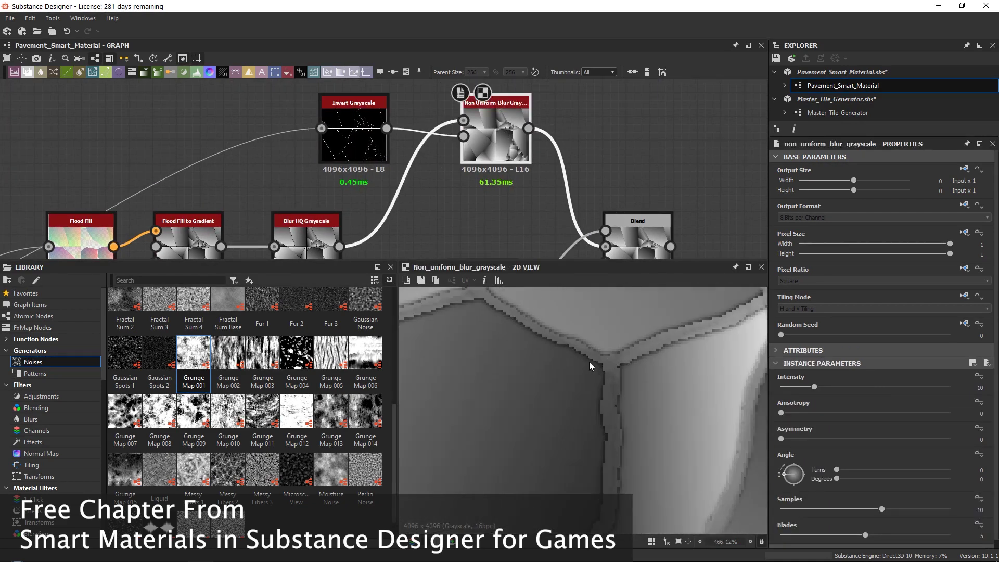
double_click(344, 136)
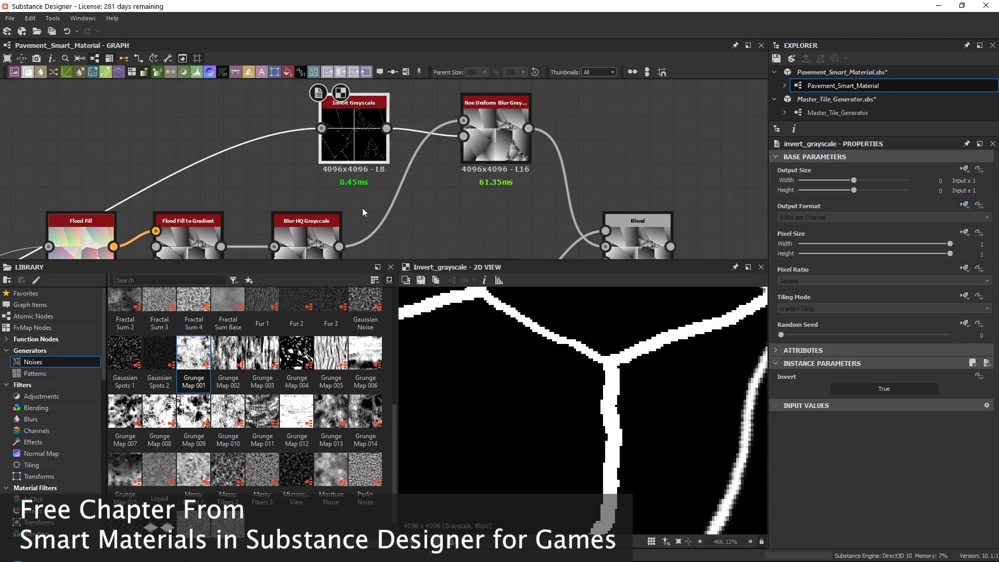
middle_drag(363, 212, 413, 189)
double_click(356, 229)
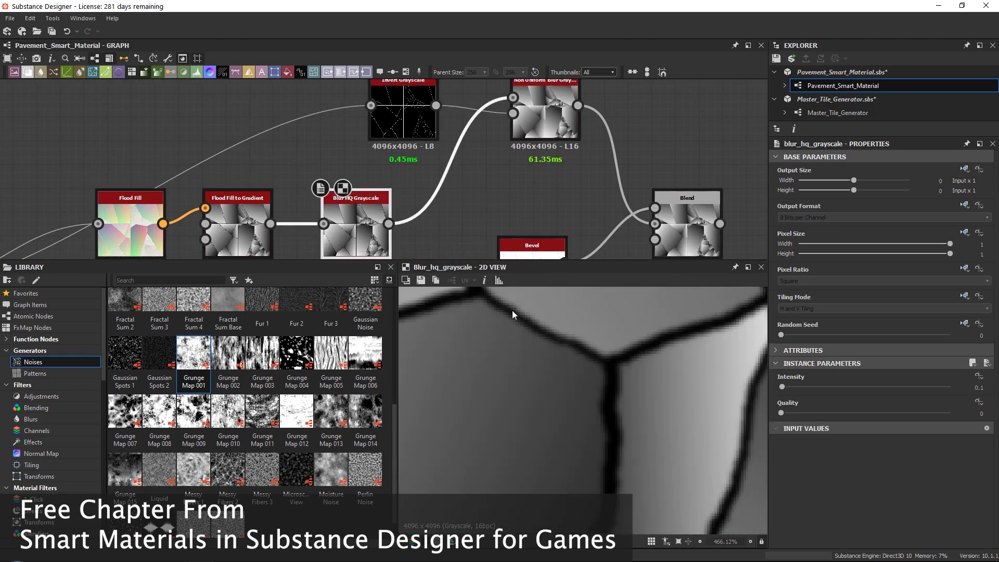
middle_drag(503, 144, 511, 170)
double_click(422, 137)
Nudge Invert Grayscale slightly left and select the Blur HQ Grayscale node
drag(423, 137, 399, 137)
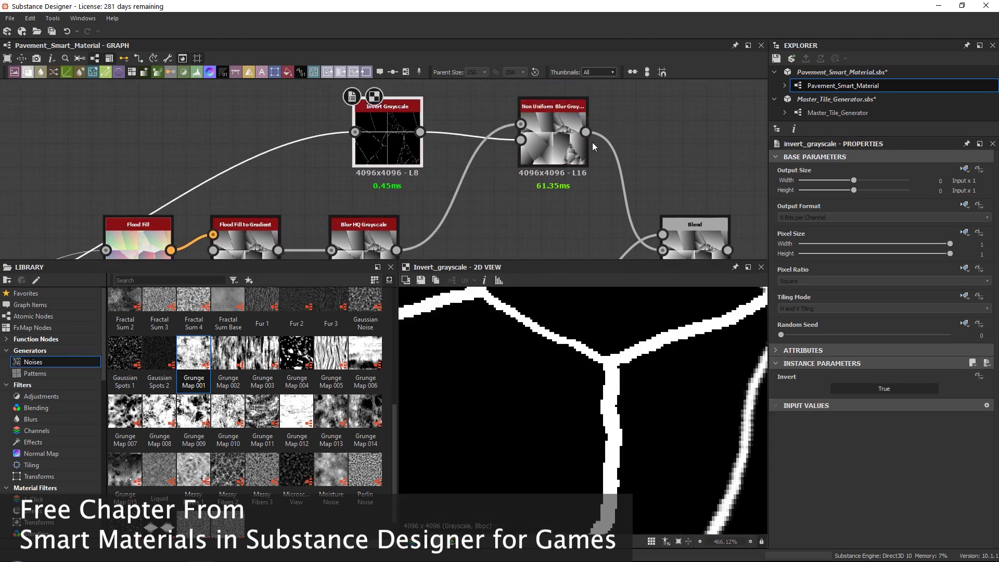
double_click(577, 146)
middle_drag(383, 161, 501, 149)
scroll(500, 149, down, 1)
double_click(495, 122)
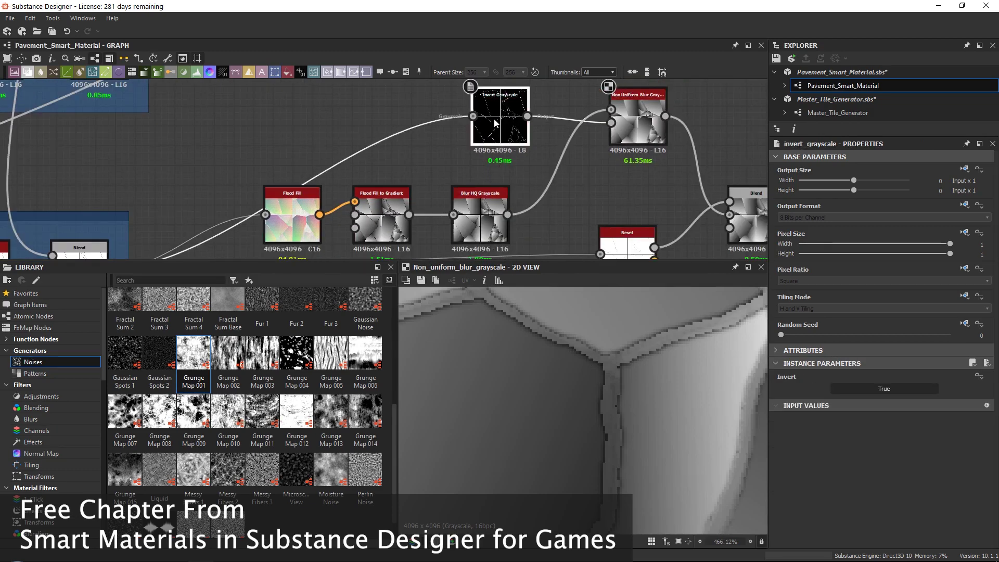
scroll(525, 151, down, 2)
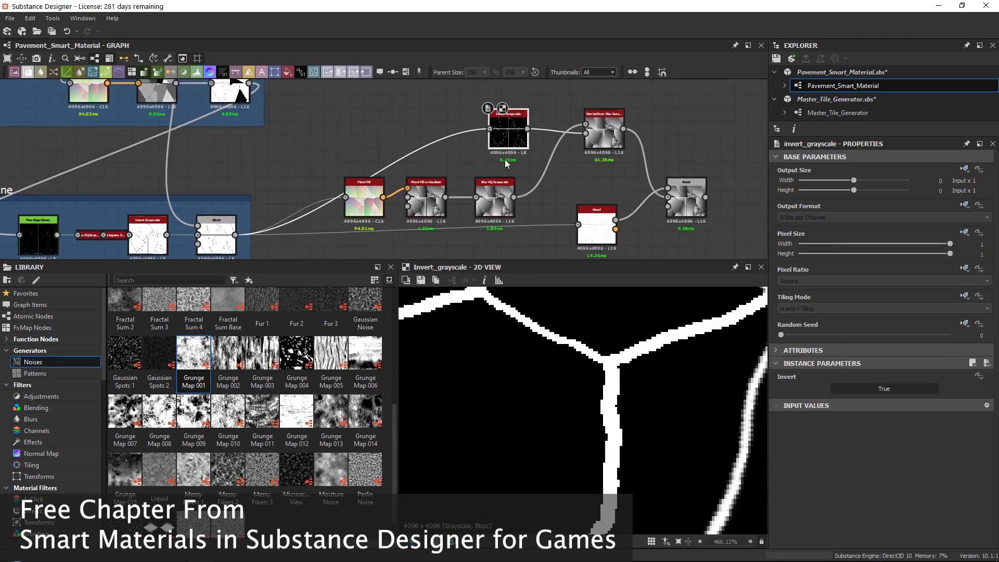
middle_drag(498, 156, 560, 152)
scroll(562, 162, up, 1)
click(555, 189)
Duplicate the Blur HQ Grayscale node and feed the crack Blend output into the copy
key(ctrl+c)
click(435, 114)
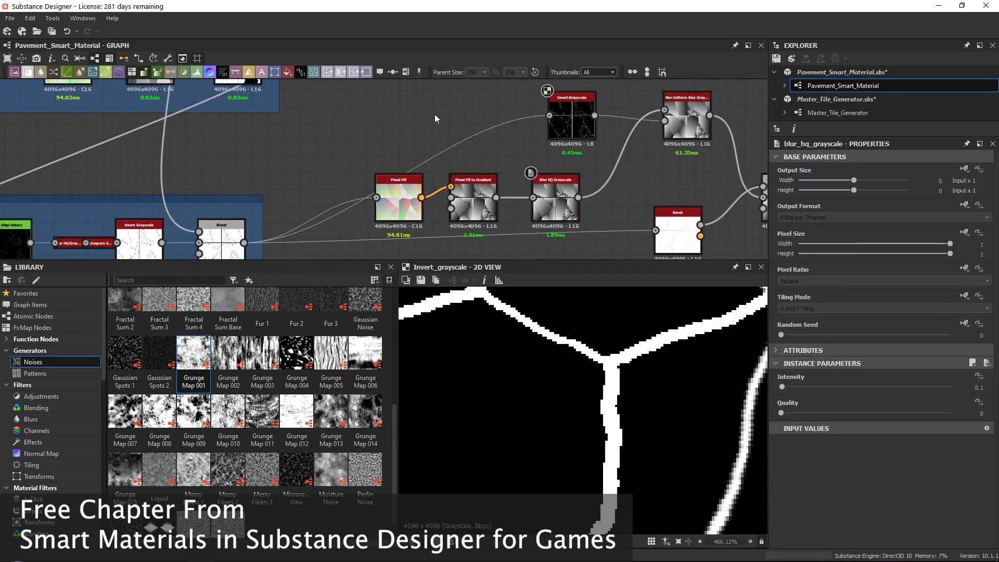
key(ctrl+v)
drag(395, 161, 468, 125)
drag(244, 242, 488, 121)
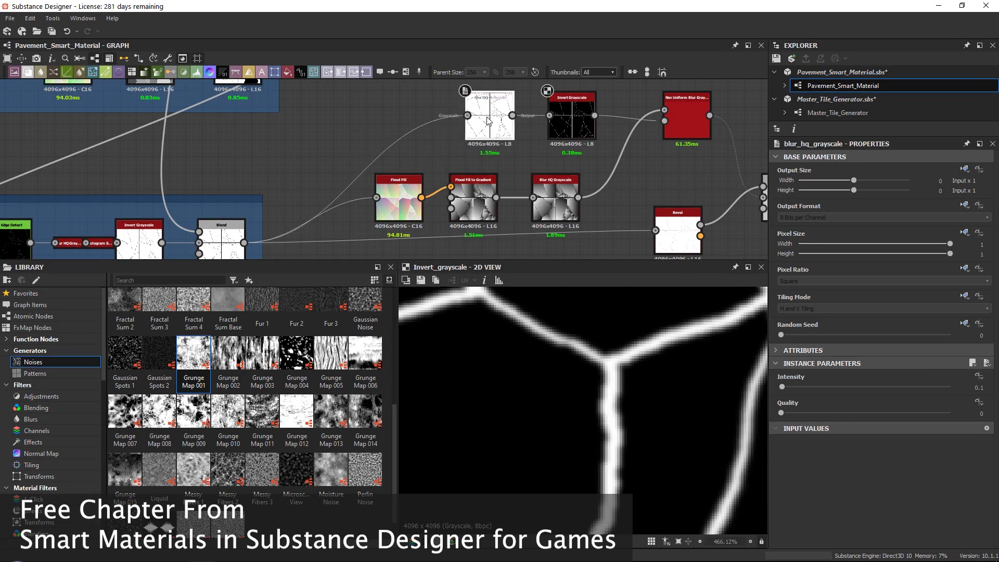
Shift Invert Grayscale and the blur copy left, then preview Non Uniform Blur
click(564, 119)
drag(424, 116, 518, 128)
middle_drag(618, 118, 476, 142)
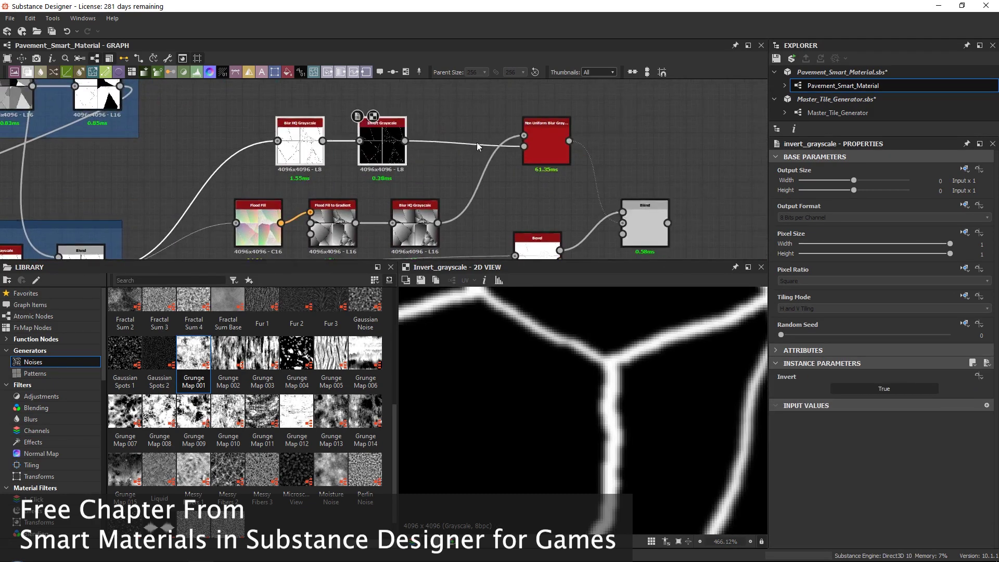
scroll(525, 140, up, 3)
double_click(555, 139)
middle_drag(589, 157, 505, 124)
scroll(561, 368, down, 10)
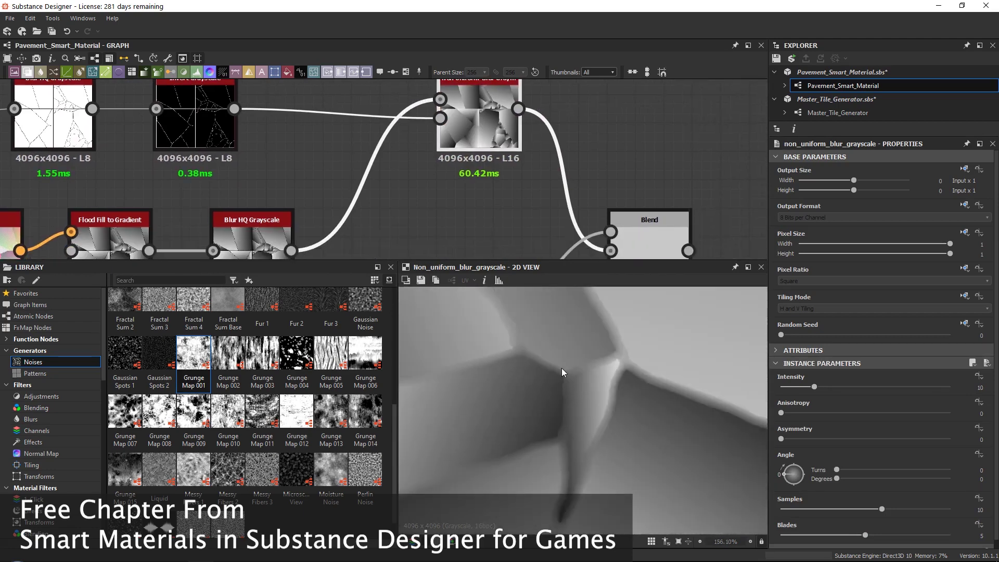
scroll(592, 385, up, 6)
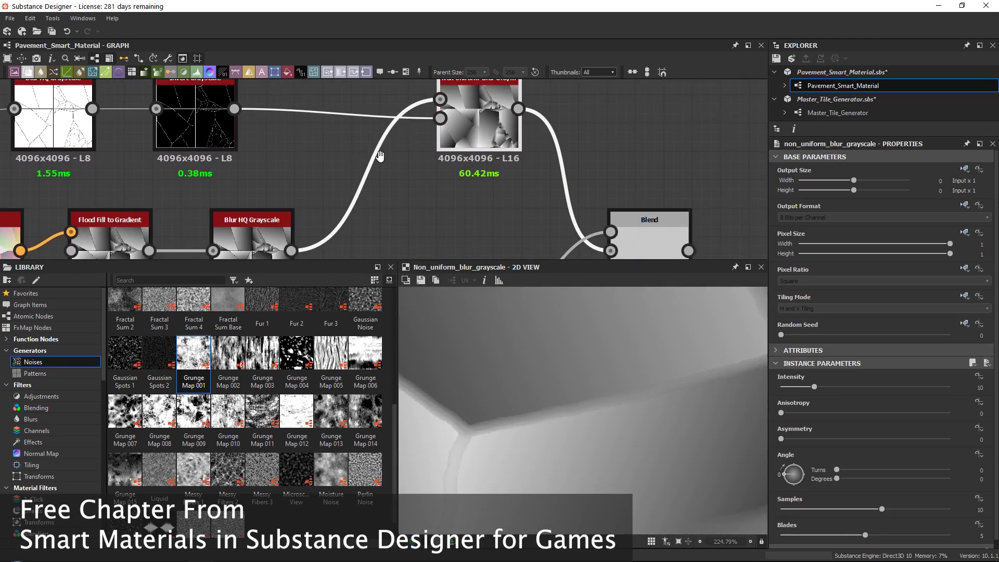
scroll(380, 156, down, 5)
Preview the final Blend and the Blend inside the Crack_Combine frame
click(660, 211)
scroll(616, 380, down, 4)
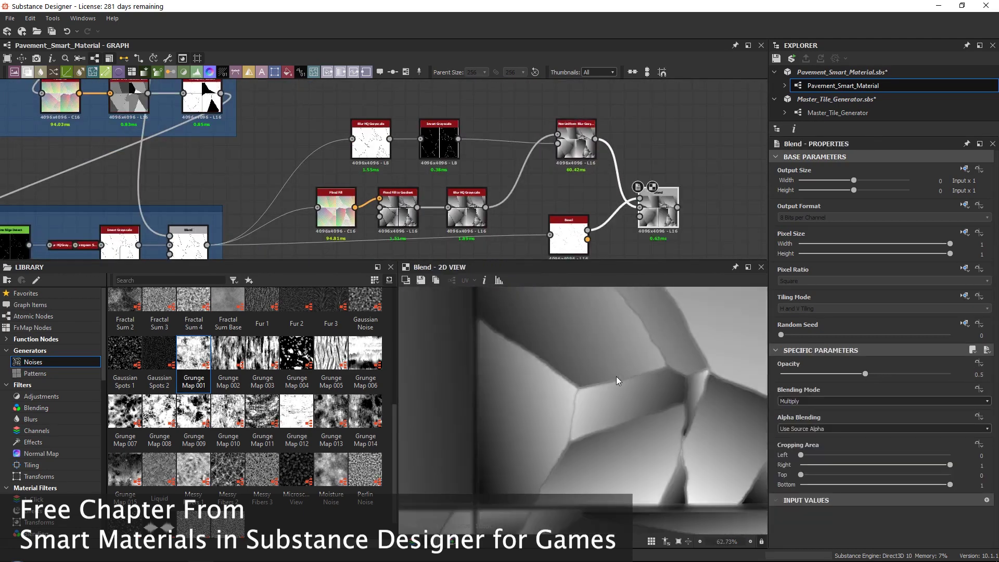
scroll(646, 373, down, 1)
scroll(595, 401, up, 4)
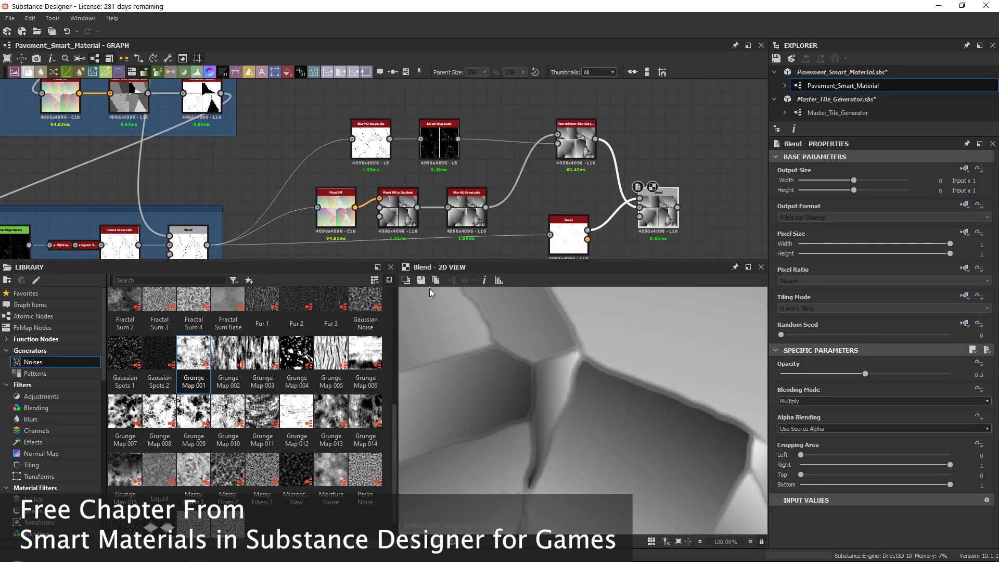
middle_drag(258, 246, 461, 200)
click(400, 200)
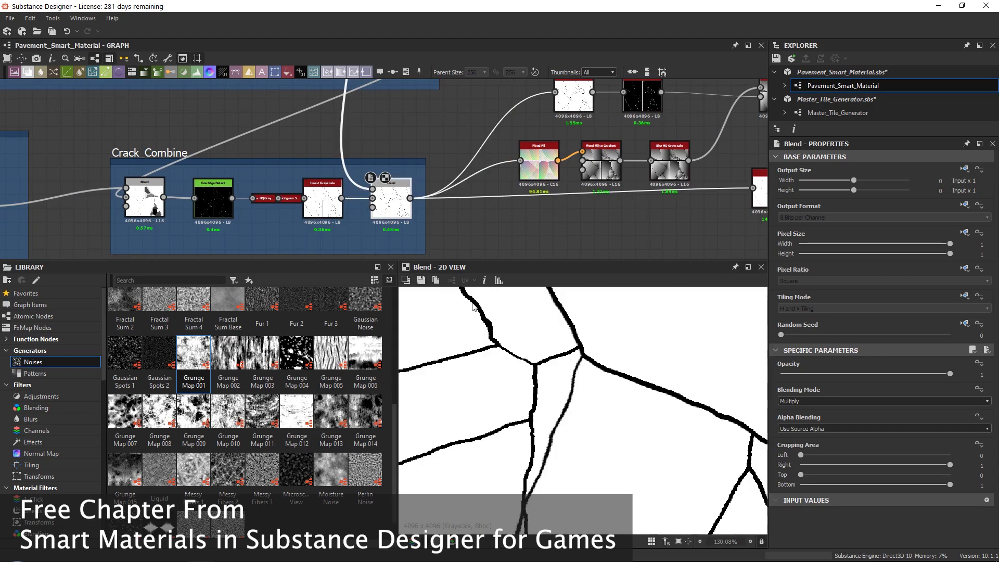
Zoom into Crack_Combine and preview the Fine Edge Detect output
middle_drag(400, 199, 443, 185)
scroll(602, 193, up, 4)
click(444, 186)
middle_drag(585, 246, 547, 255)
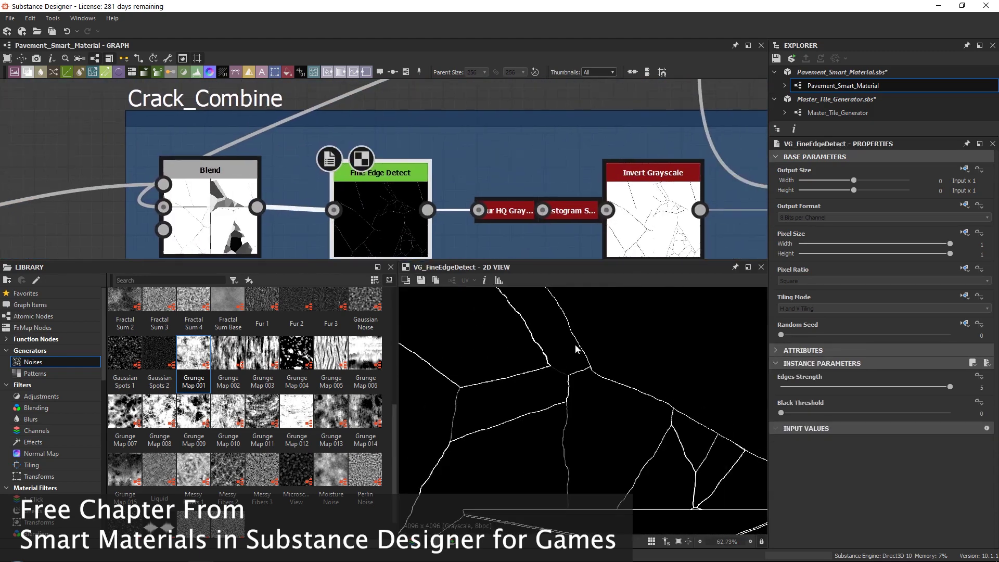
scroll(510, 211, up, 2)
Set the Crack_Combine Blur HQ Grayscale intensity to 0.03
click(510, 208)
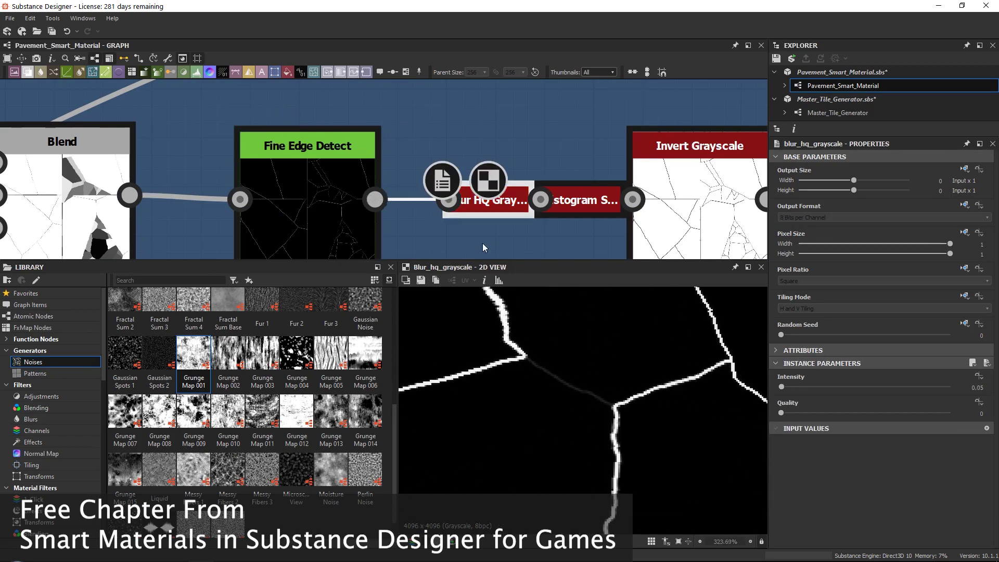
click(557, 203)
click(474, 203)
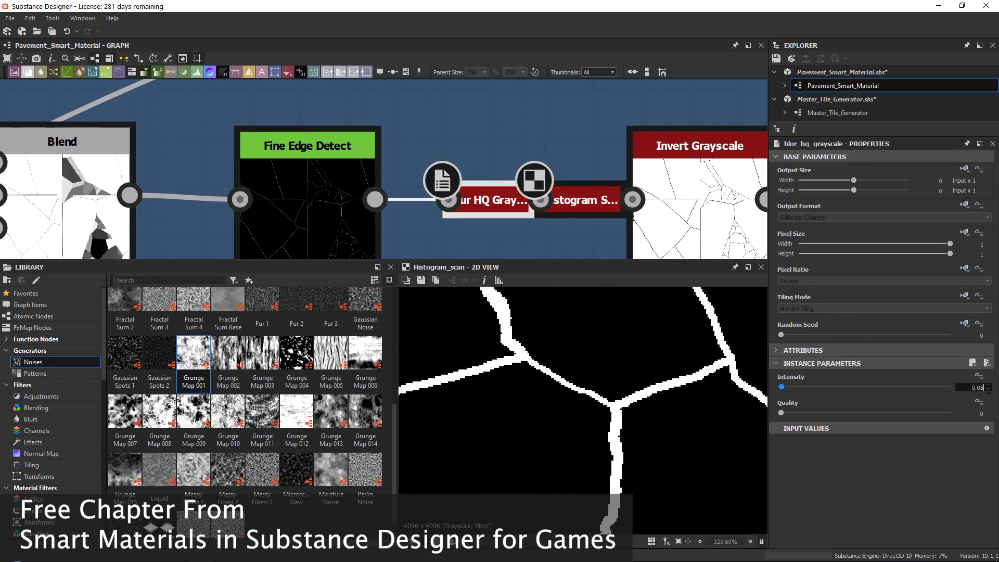
text(3)
key(Return)
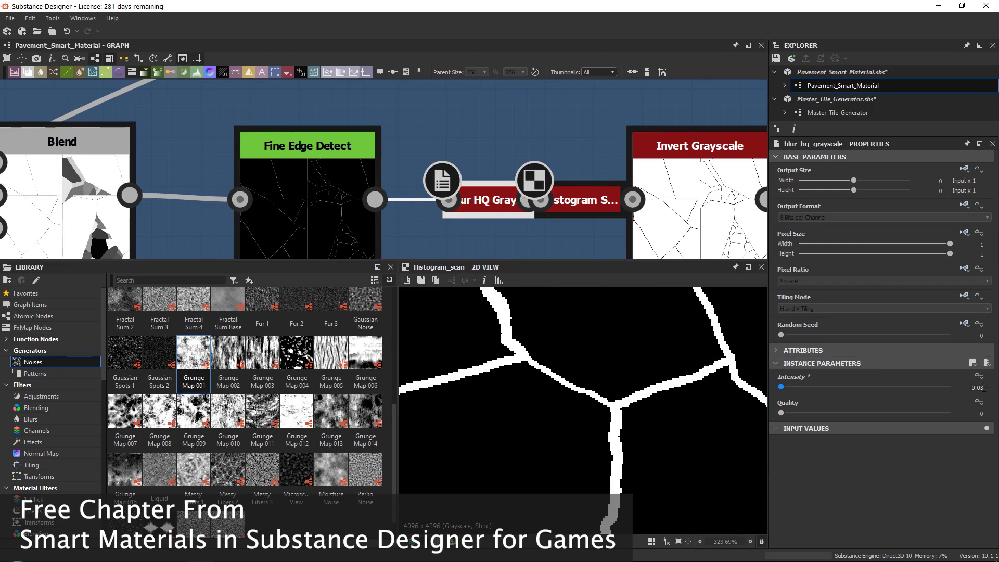
Check the tile edges in the 2D preview and the resulting Blend output
scroll(552, 359, down, 10)
middle_drag(599, 370, 458, 382)
scroll(655, 444, down, 3)
scroll(627, 386, up, 6)
middle_drag(703, 392, 609, 393)
scroll(548, 200, up, 1)
middle_drag(548, 201, 286, 208)
scroll(285, 208, down, 3)
double_click(560, 219)
scroll(638, 374, down, 4)
Pan the graph over to the final Blend node and preview its output
middle_drag(703, 220, 318, 234)
scroll(319, 234, down, 3)
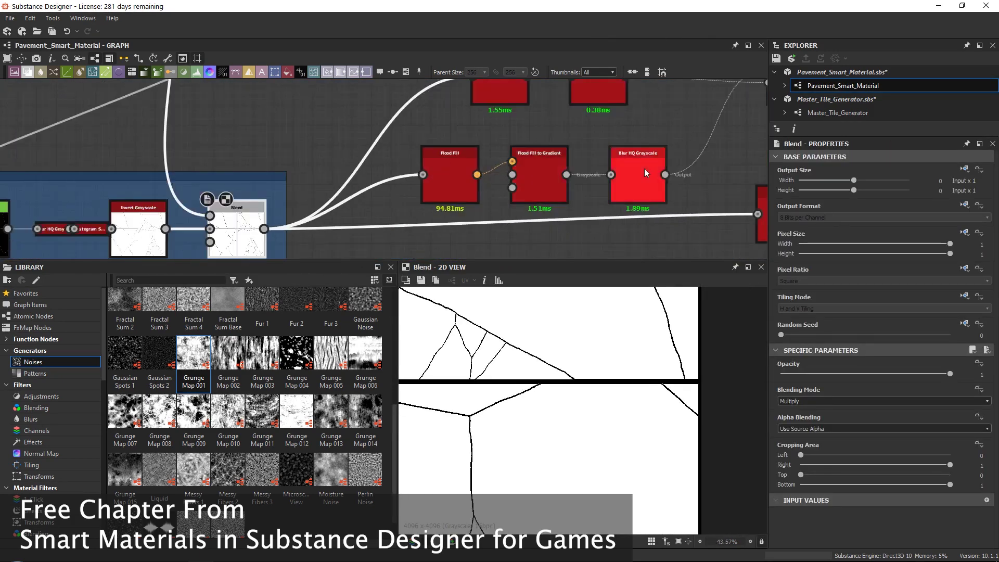
middle_drag(645, 169, 496, 182)
middle_drag(740, 176, 651, 183)
double_click(679, 194)
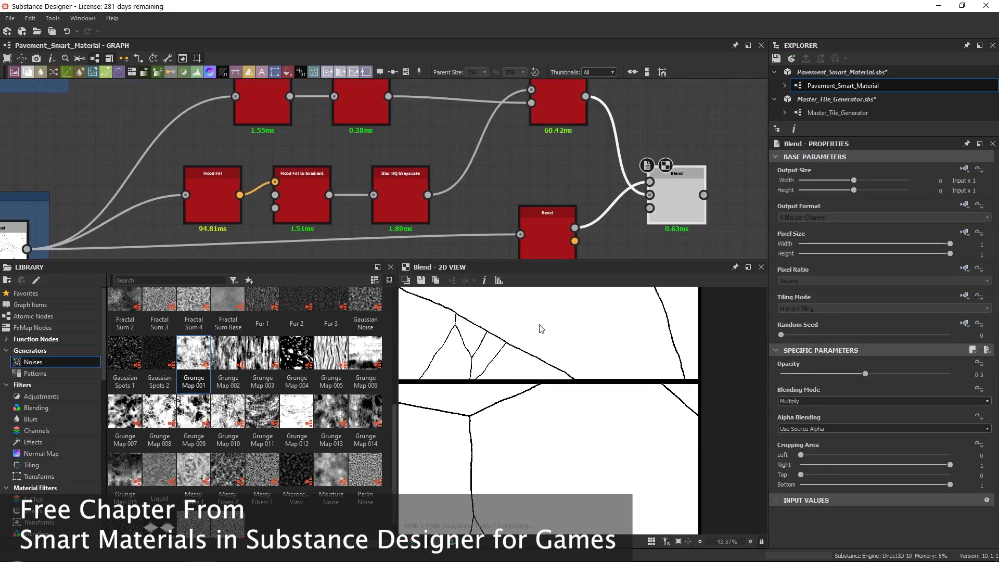
Inspect the Flood Fill to Gradient output in the 2D view, panning down to the tile borders
double_click(304, 193)
middle_drag(564, 368, 690, 420)
scroll(690, 419, down, 3)
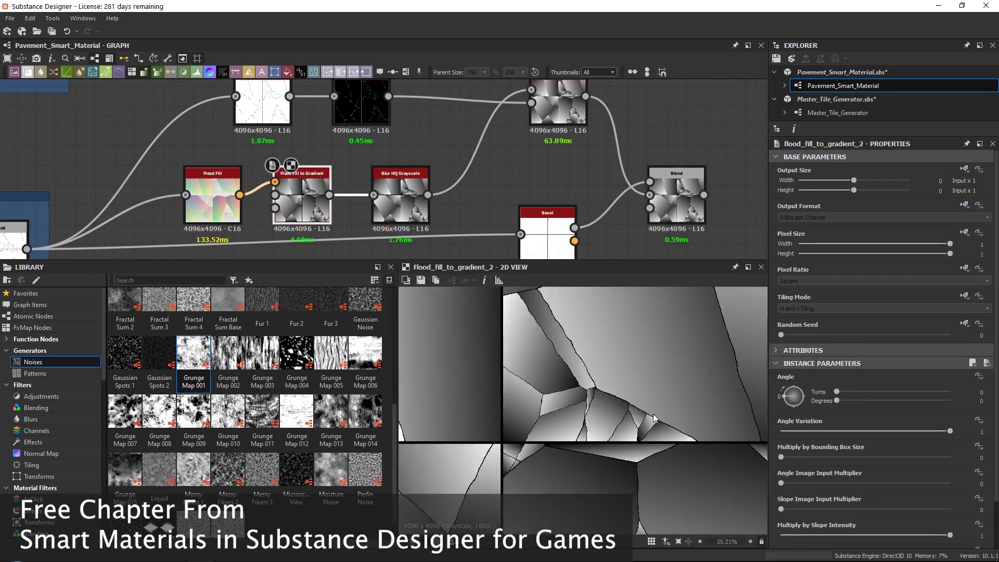
middle_drag(562, 318, 612, 487)
scroll(613, 371, down, 4)
middle_drag(535, 408, 622, 310)
scroll(619, 406, up, 10)
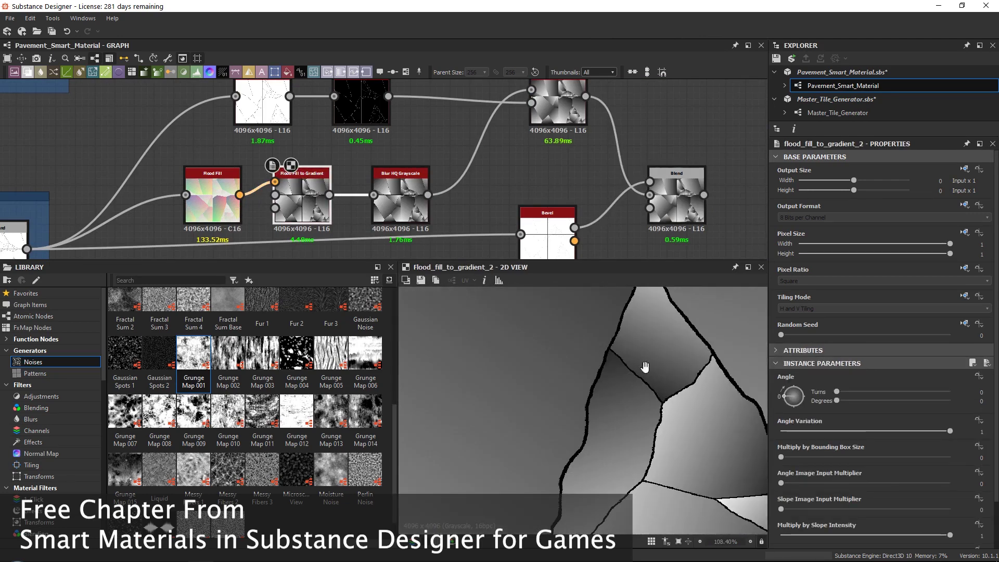
middle_drag(645, 367, 641, 480)
middle_drag(641, 343, 639, 428)
scroll(638, 427, down, 4)
middle_drag(625, 299, 640, 434)
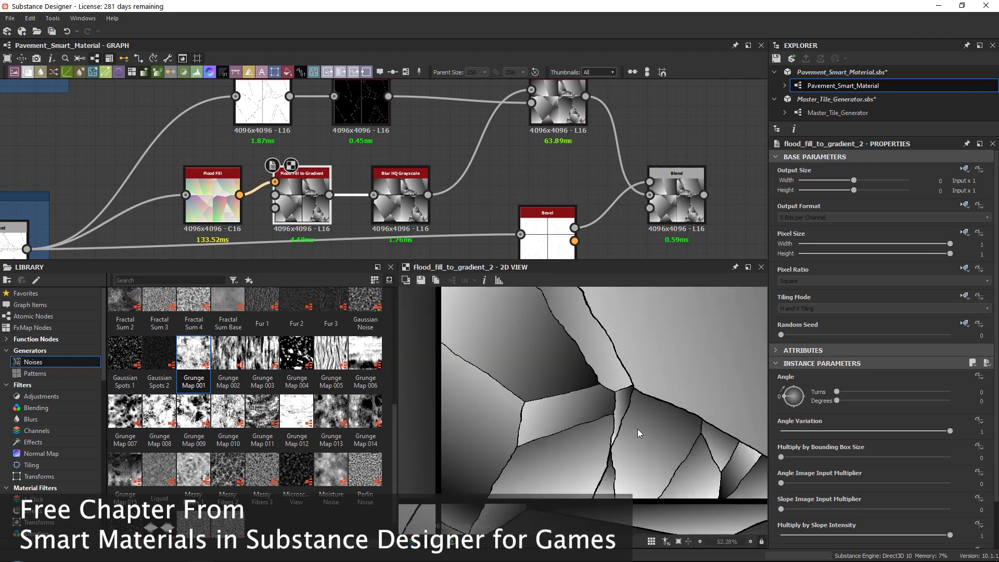
scroll(638, 429, up, 3)
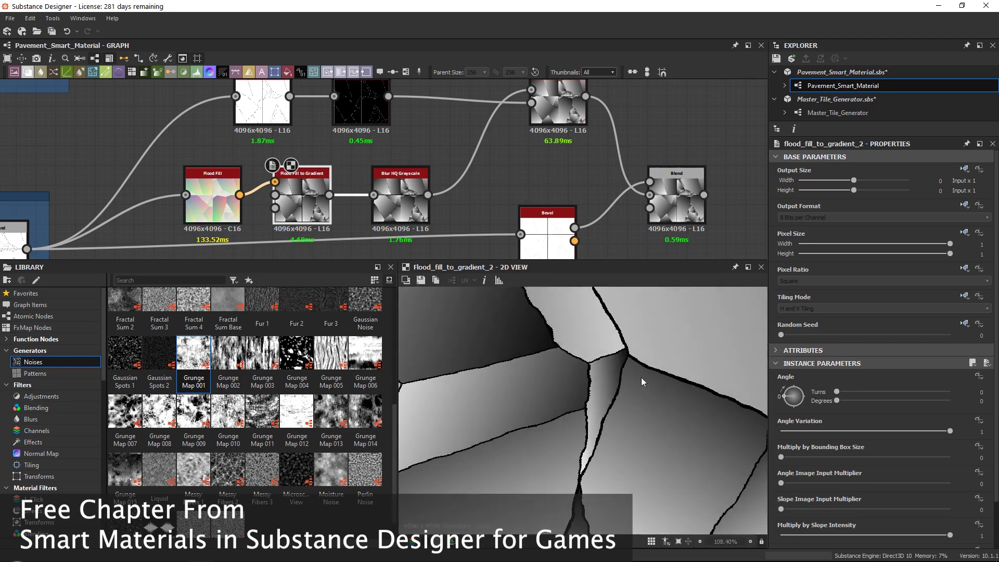
Show the Blend result in the 2D view and zoom out to see the gradient-shaded tiles
double_click(679, 205)
scroll(598, 382, up, 4)
middle_drag(573, 375, 605, 423)
scroll(590, 375, down, 13)
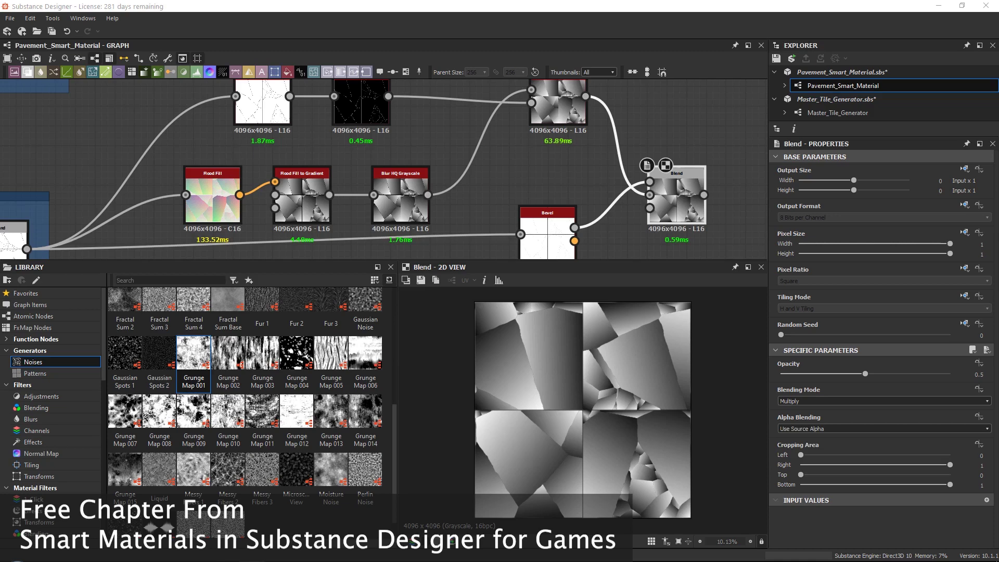
scroll(507, 156, down, 6)
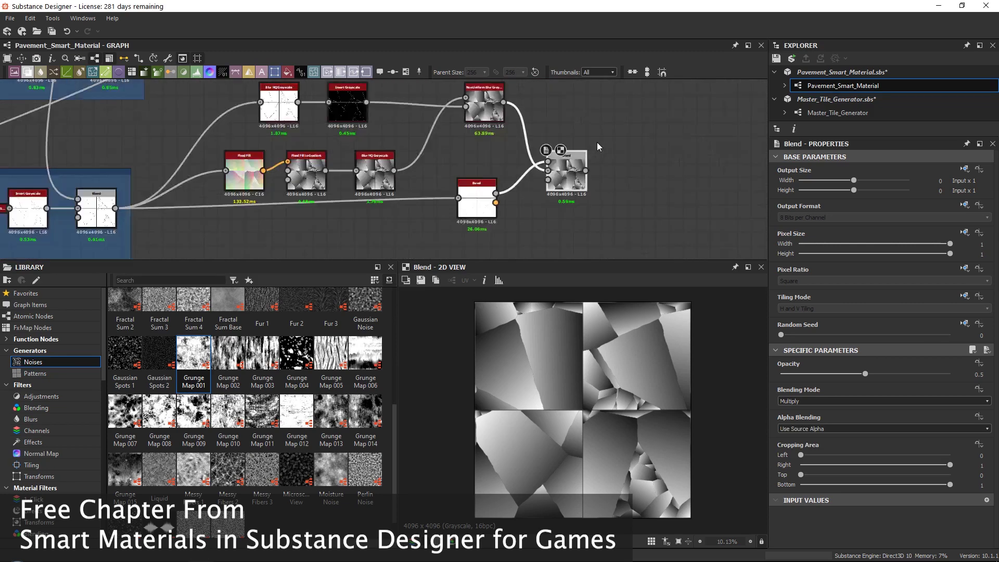
Frame the selected loose height nodes and title the frame 'Height_Variation'
scroll(568, 202, down, 2)
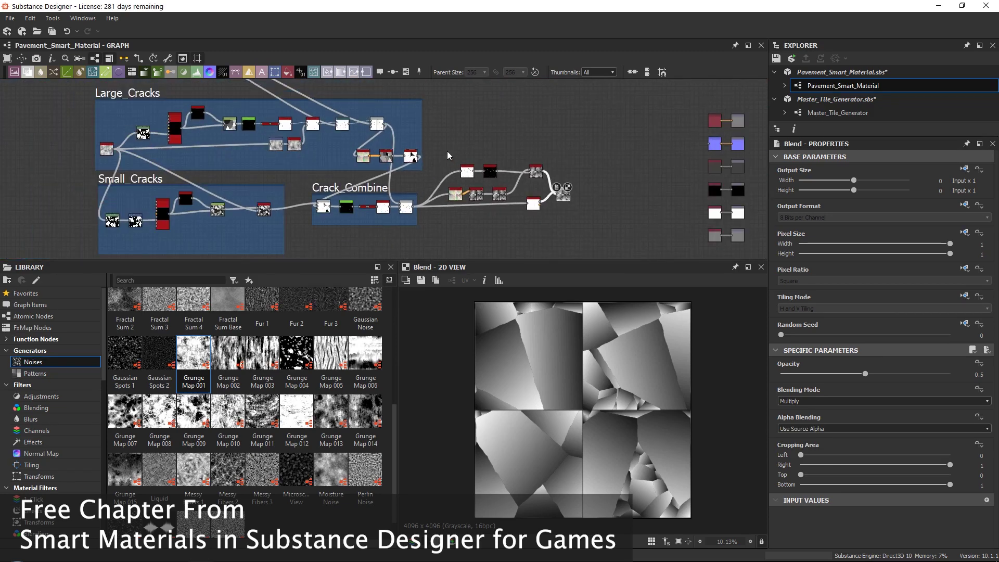
drag(568, 202, 571, 175)
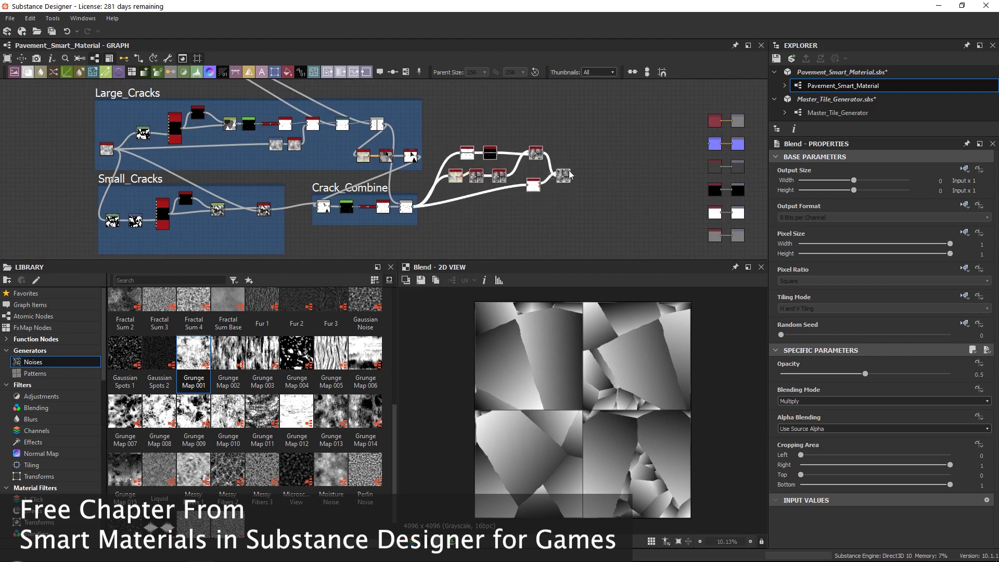
scroll(526, 137, up, 2)
right_click(583, 131)
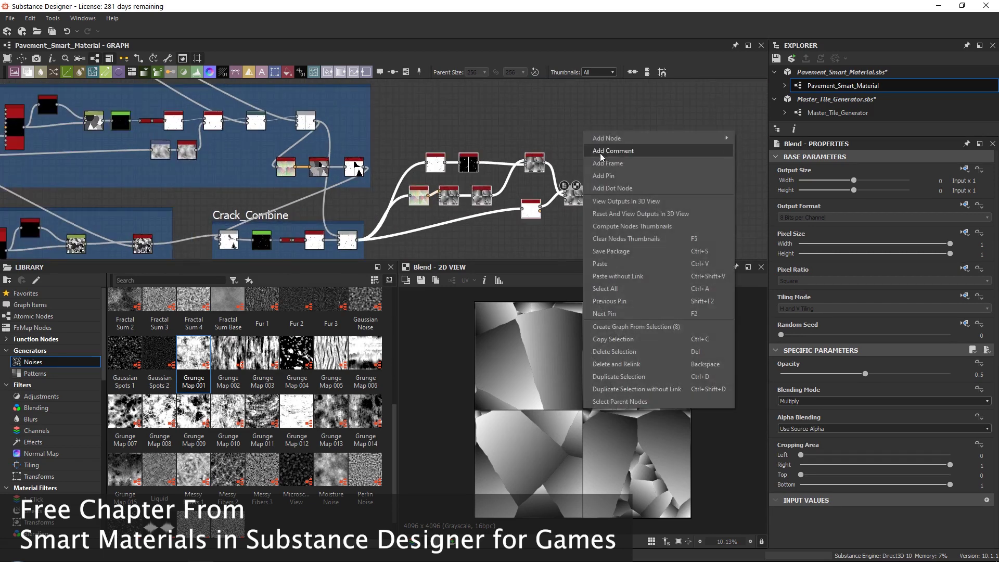
click(599, 163)
drag(403, 139, 405, 137)
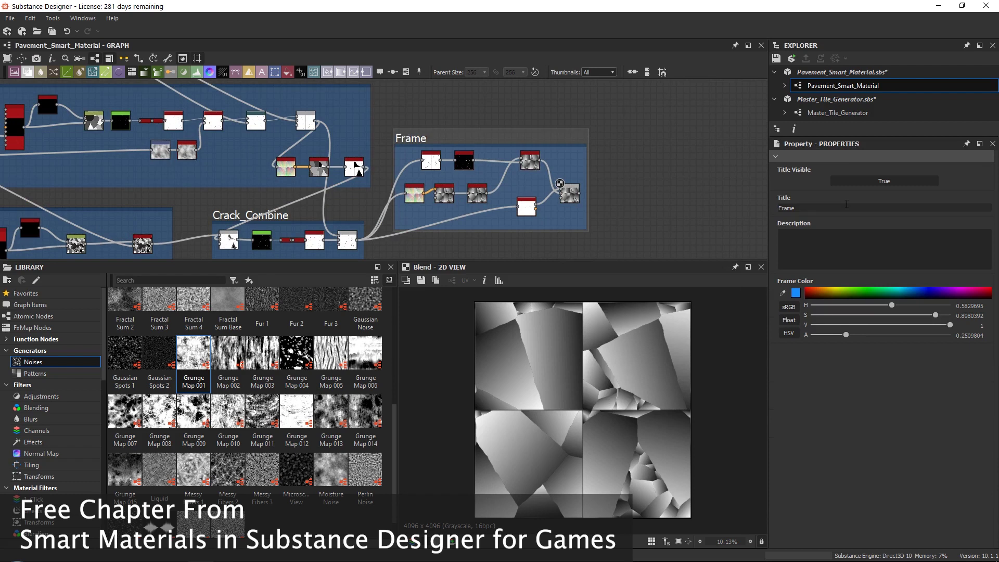
text(Height_Variation)
key(Return)
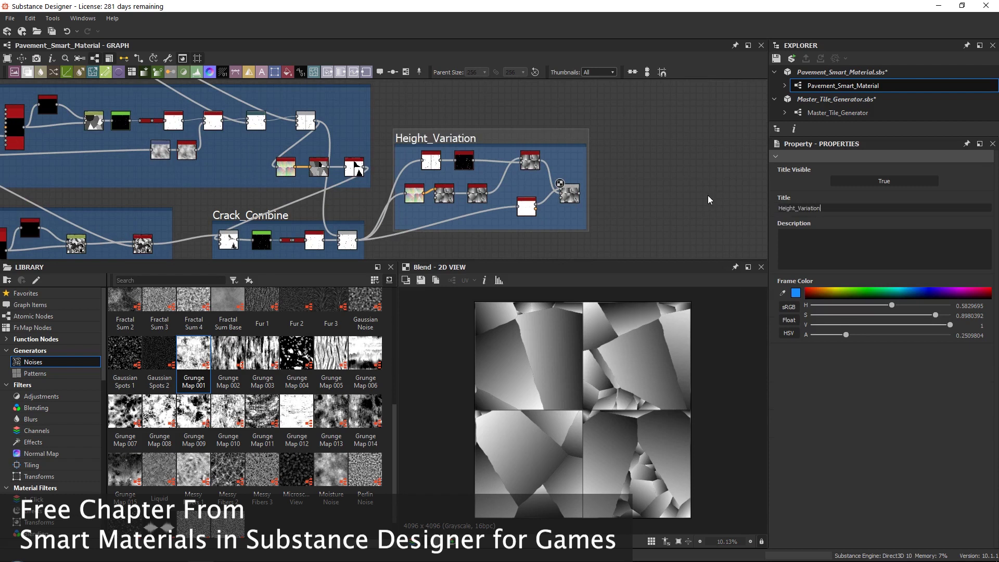
Save the pavement package and select the Pavement_Smart_Material graph
right_click(833, 71)
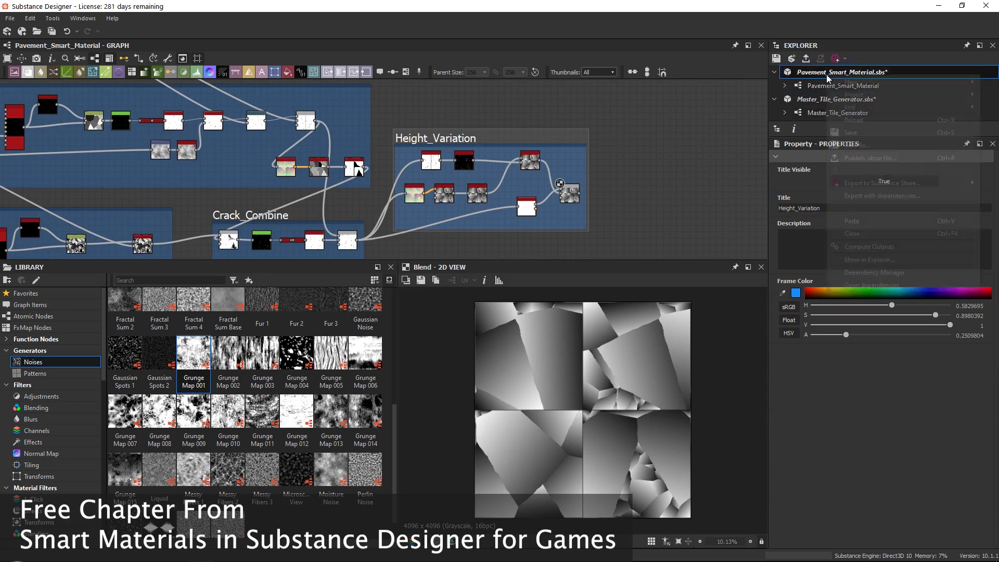
click(849, 131)
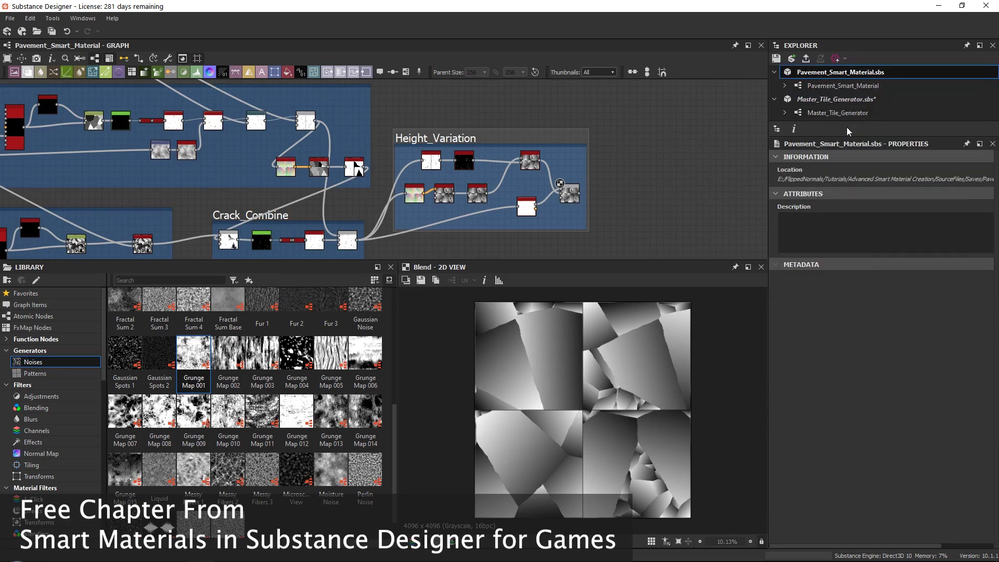
click(828, 86)
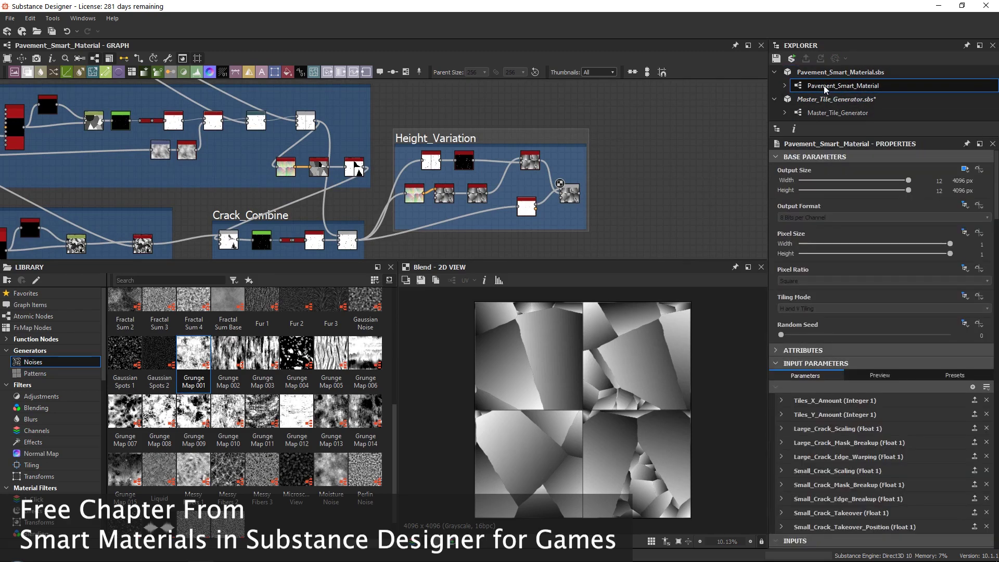
Export all material outputs into a newly created Textures/V1 folder
right_click(826, 89)
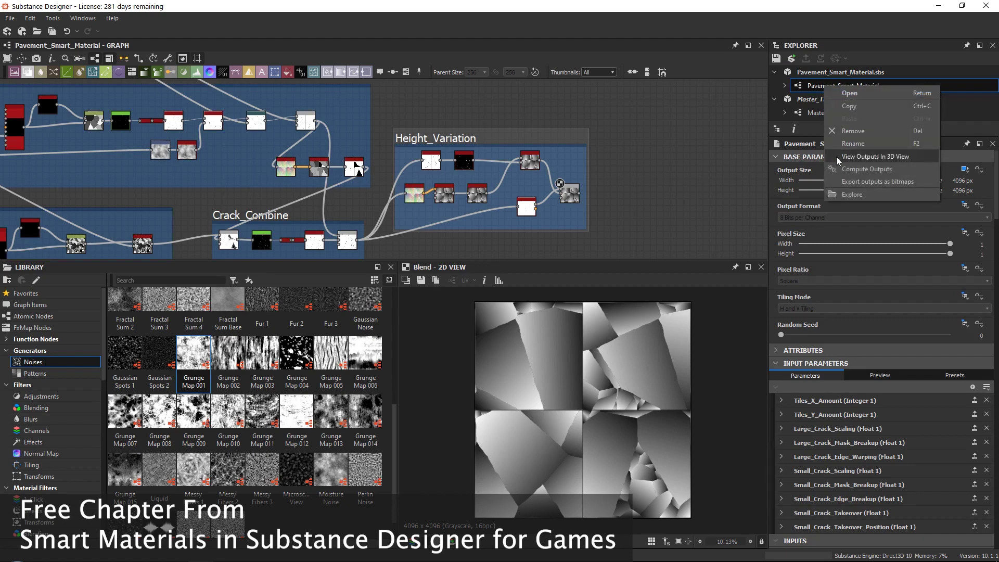
click(844, 182)
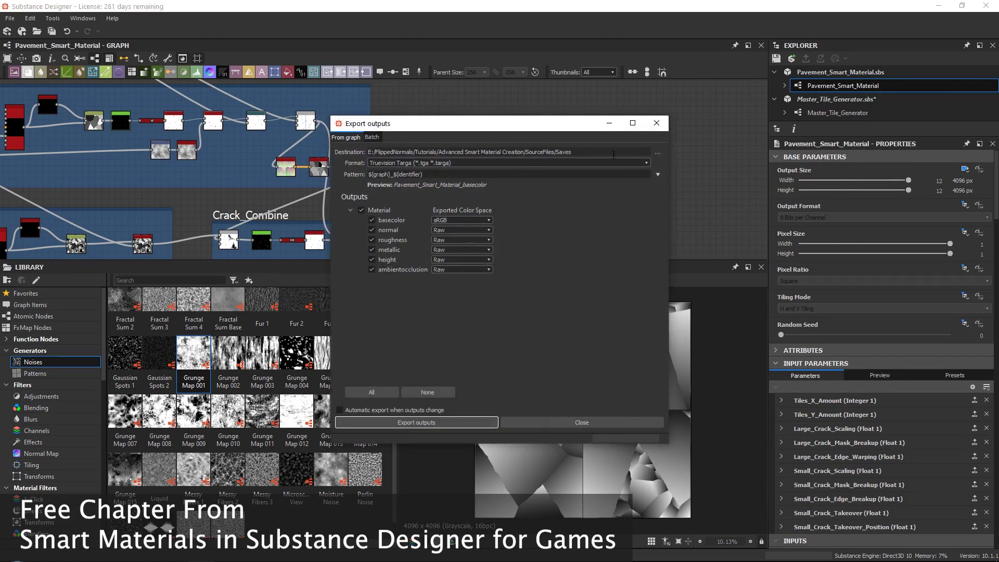
click(658, 154)
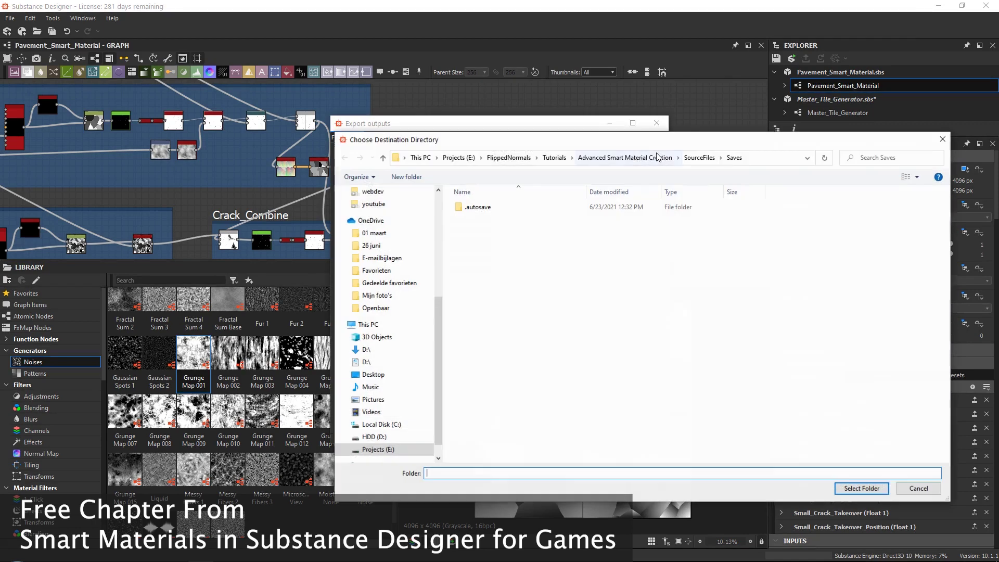
click(706, 159)
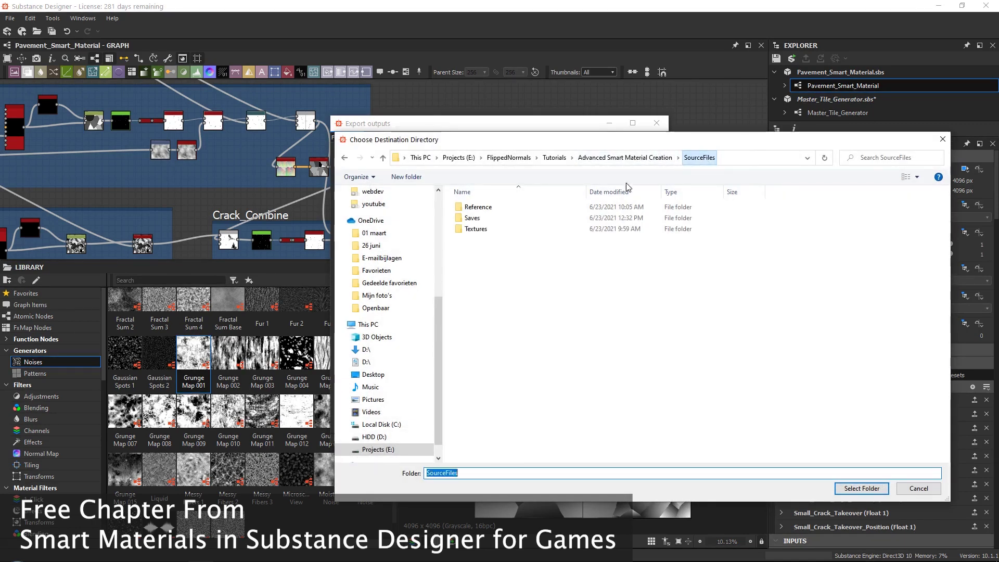
double_click(484, 235)
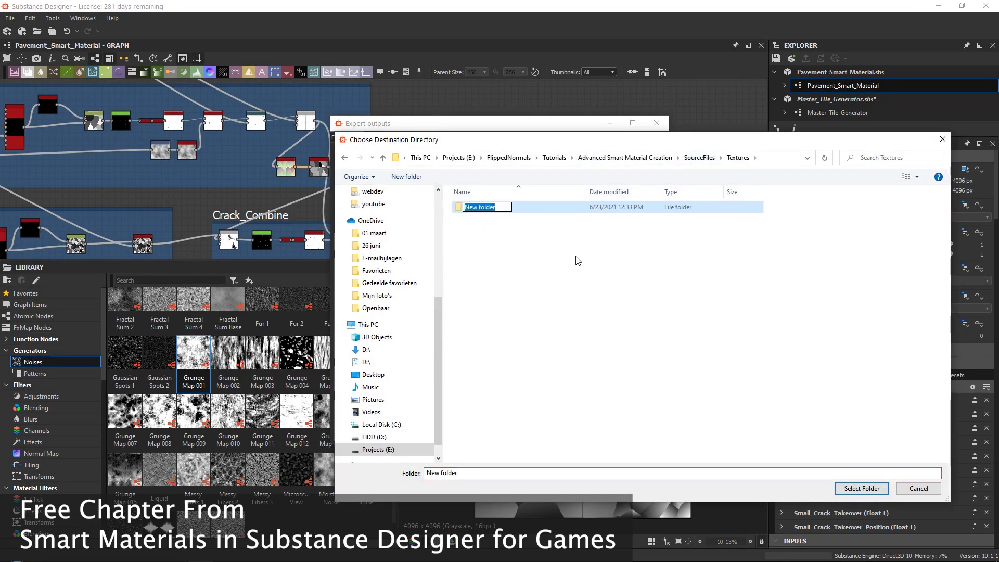
text(V1)
key(Return)
key(Return)
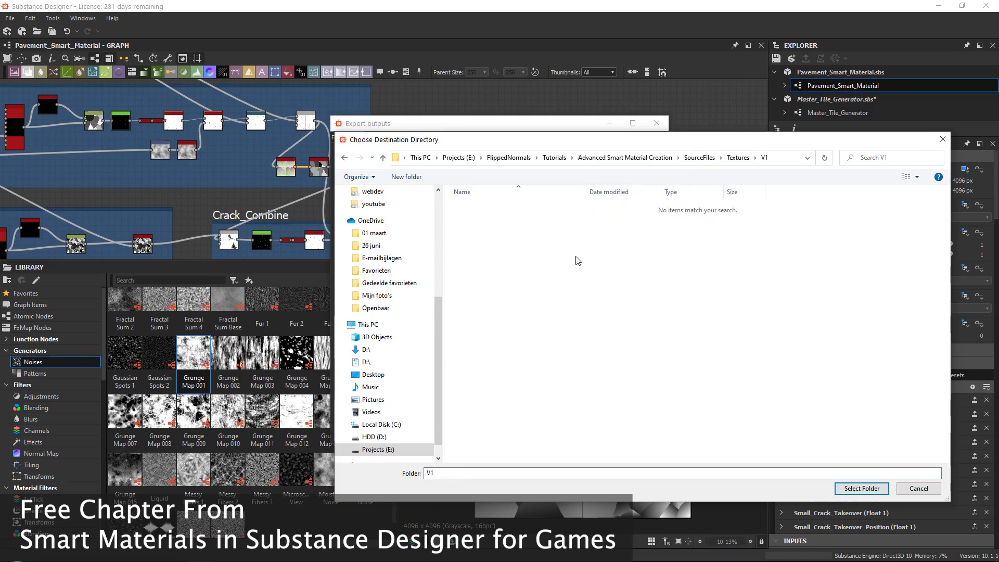
click(862, 488)
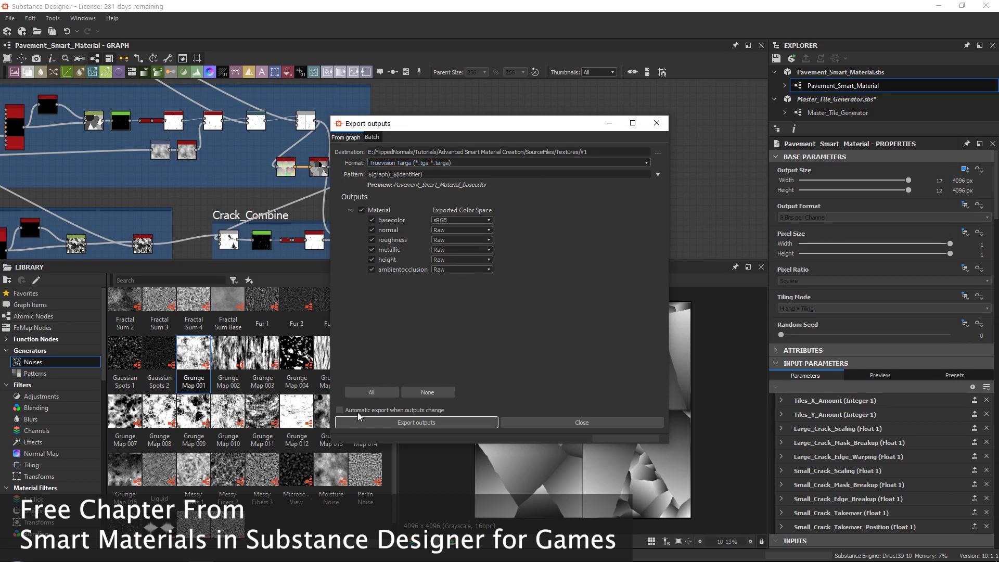
click(435, 423)
Connect the Height_Variation result to the normal node and the Height output
click(576, 422)
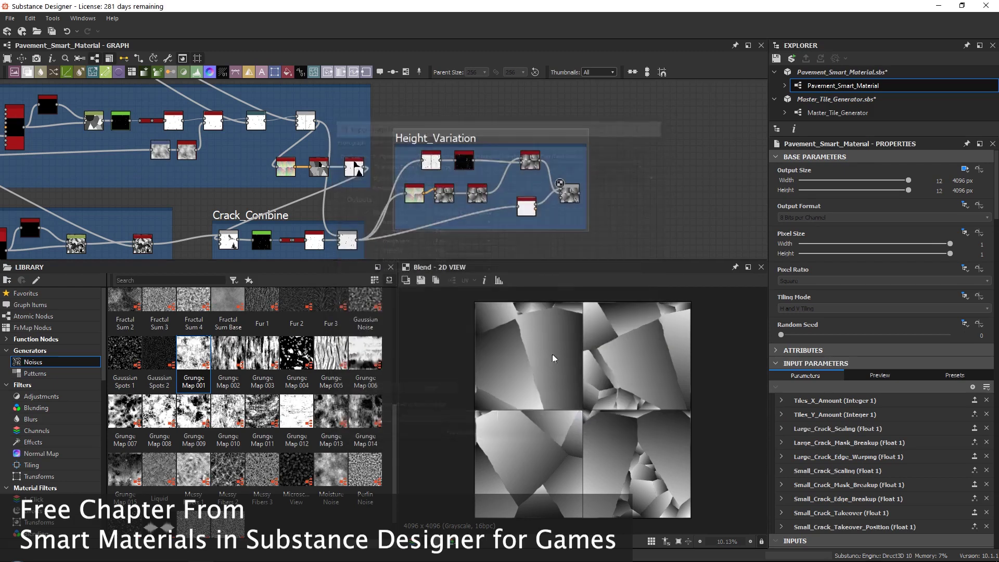
middle_drag(578, 146, 290, 198)
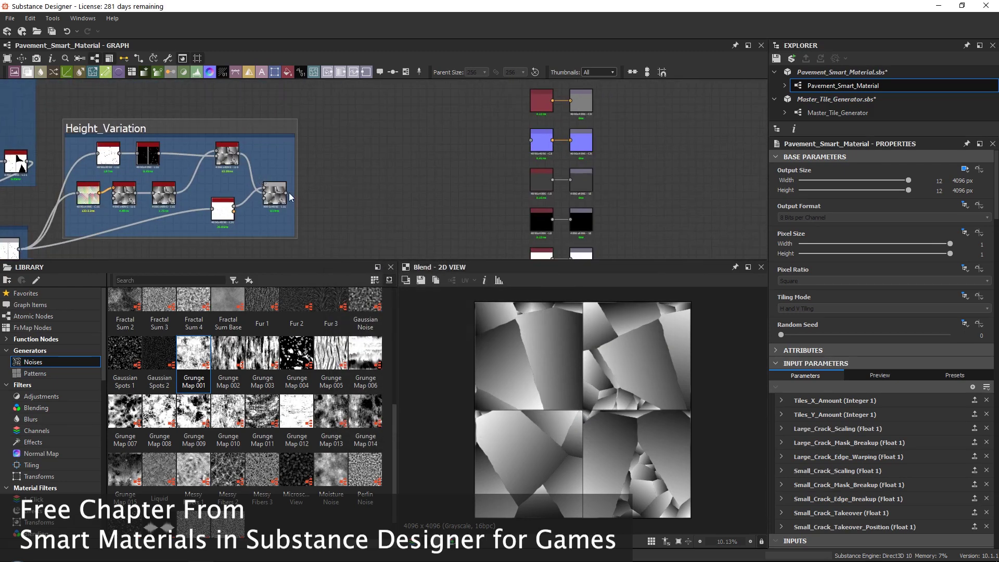
drag(510, 138, 531, 140)
middle_drag(460, 173, 422, 81)
drag(358, 141, 534, 206)
Delete the grey and white Uniform Color nodes
scroll(517, 210, up, 5)
drag(474, 212, 416, 212)
key(Delete)
middle_drag(468, 100, 482, 173)
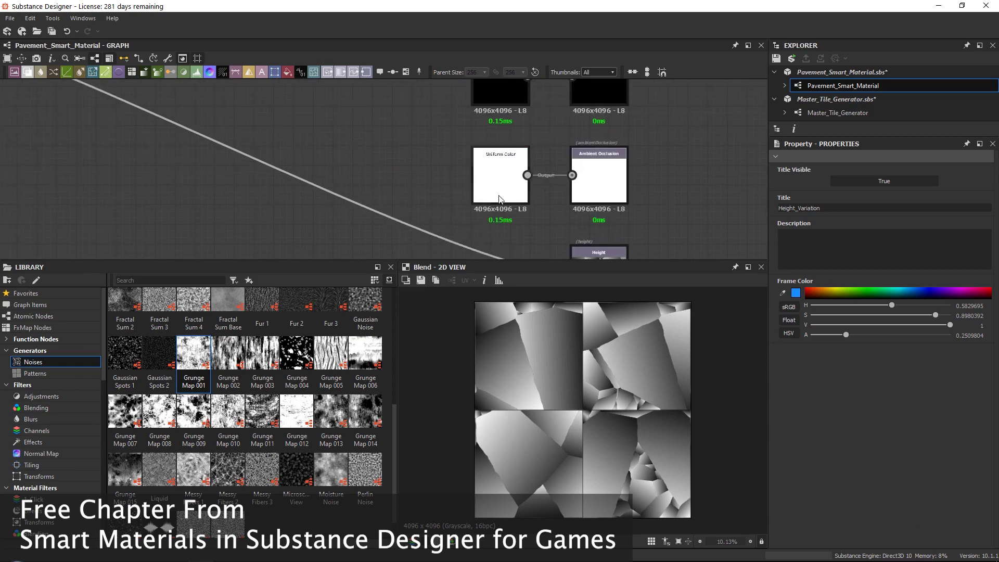
click(483, 172)
key(Delete)
Add an Ambient Occlusion (HBAO) node and feed the height into it
key(space)
text(amb)
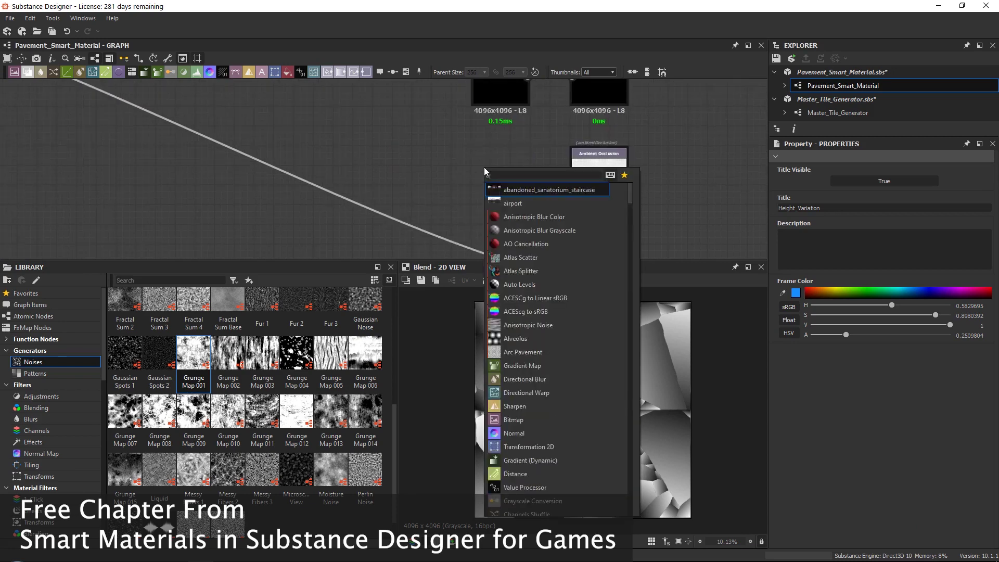
key(Return)
scroll(503, 162, down, 2)
middle_drag(588, 241, 586, 218)
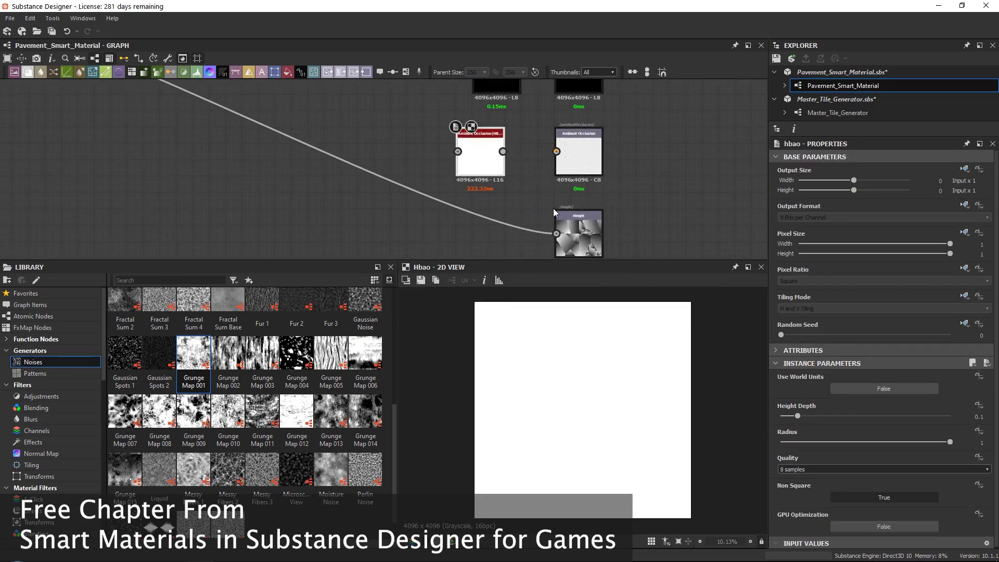
ctrl+drag(557, 234, 458, 152)
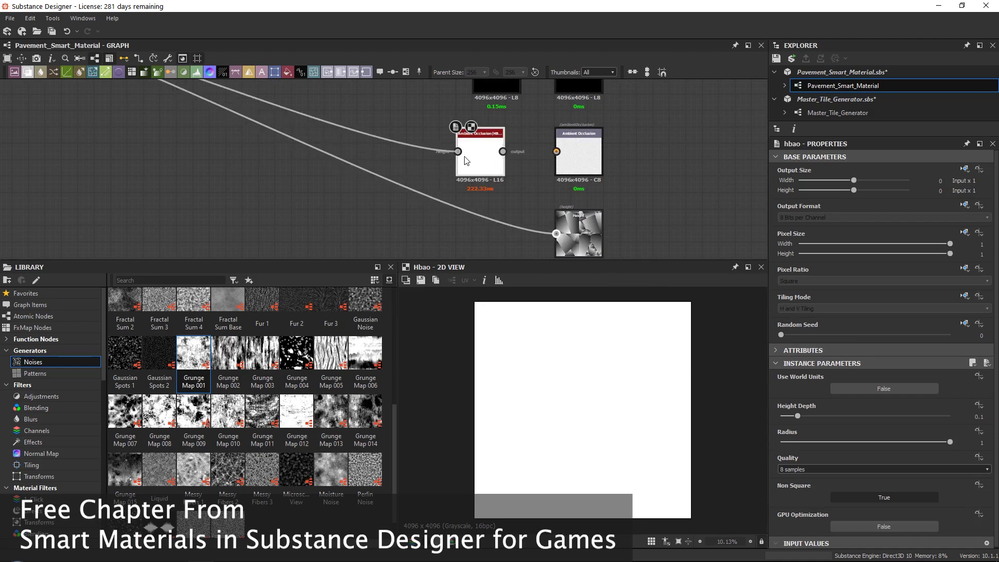
scroll(485, 155, up, 3)
scroll(629, 408, up, 4)
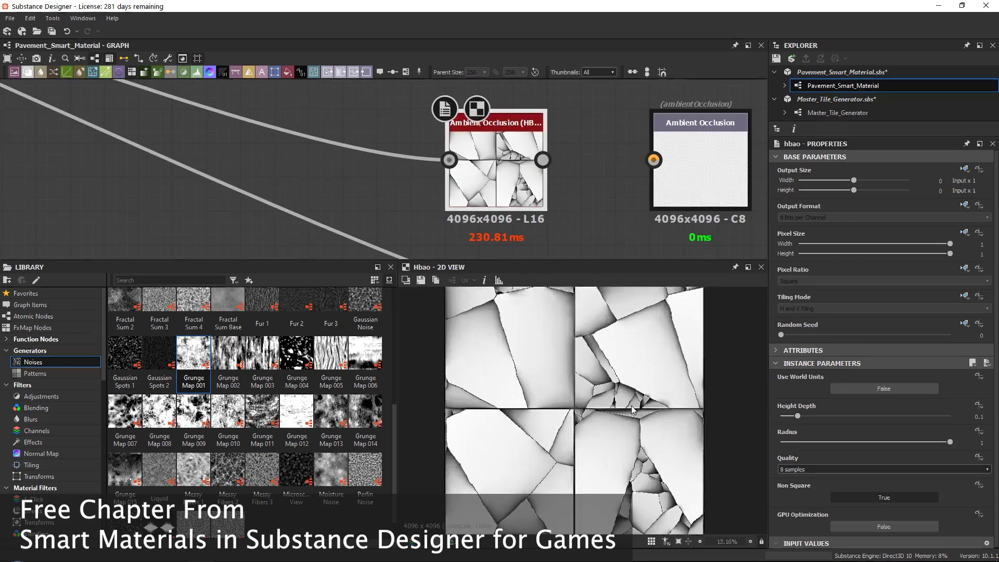
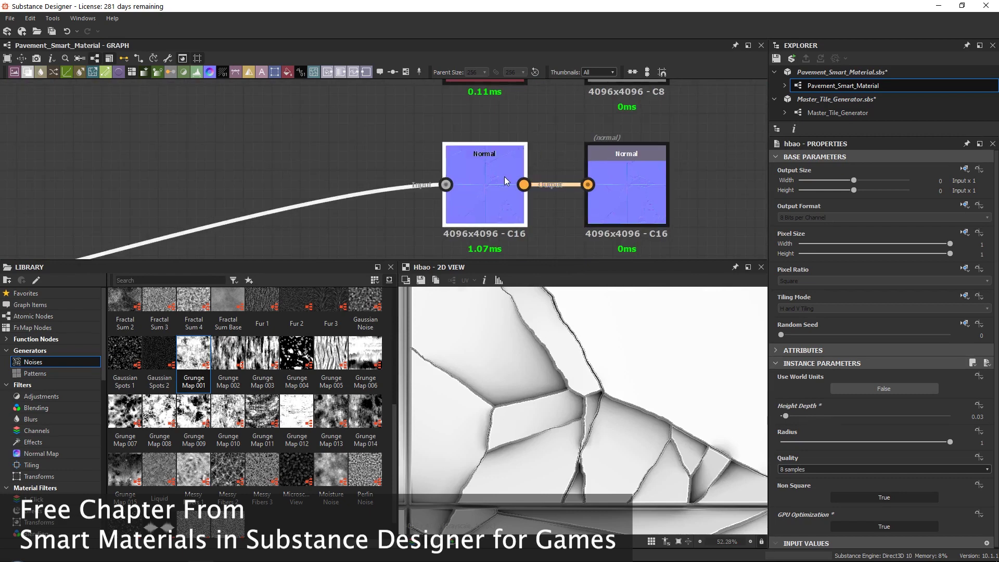
Load the Normal node to show its cracked-tile normal map preview and properties
double_click(504, 176)
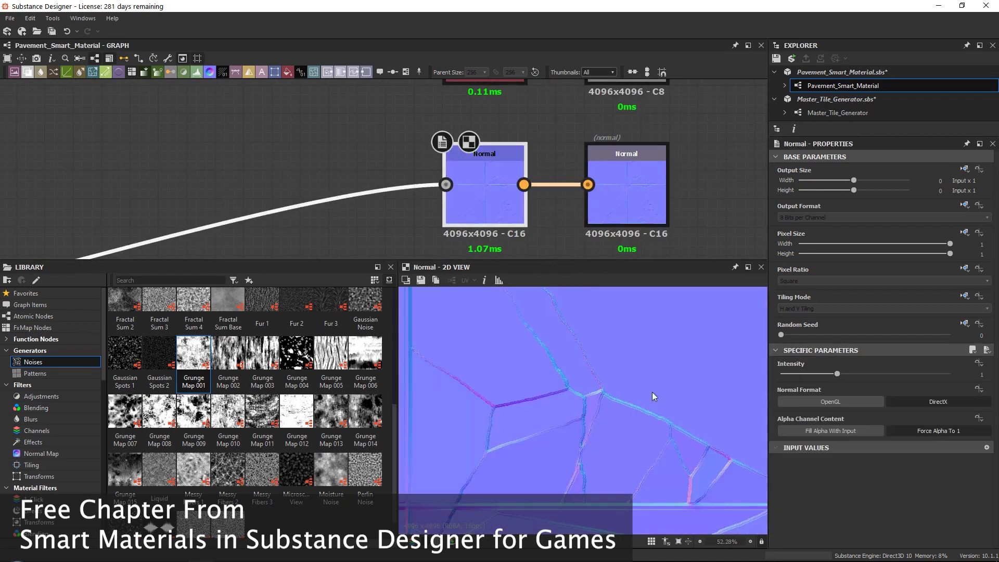
Switch the normal map format to DirectX and set its intensity to 2
click(841, 398)
scroll(589, 379, up, 3)
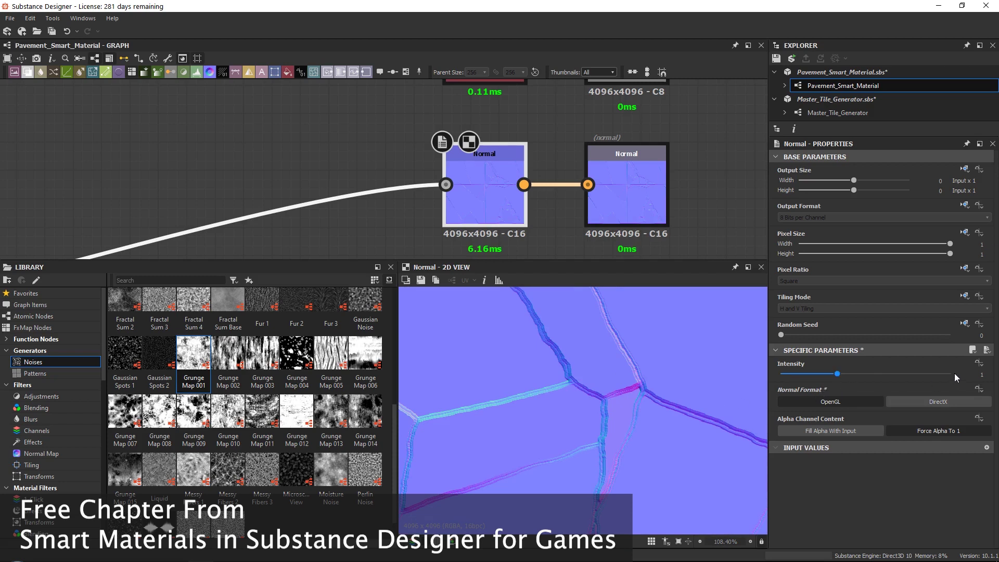
drag(848, 378, 878, 375)
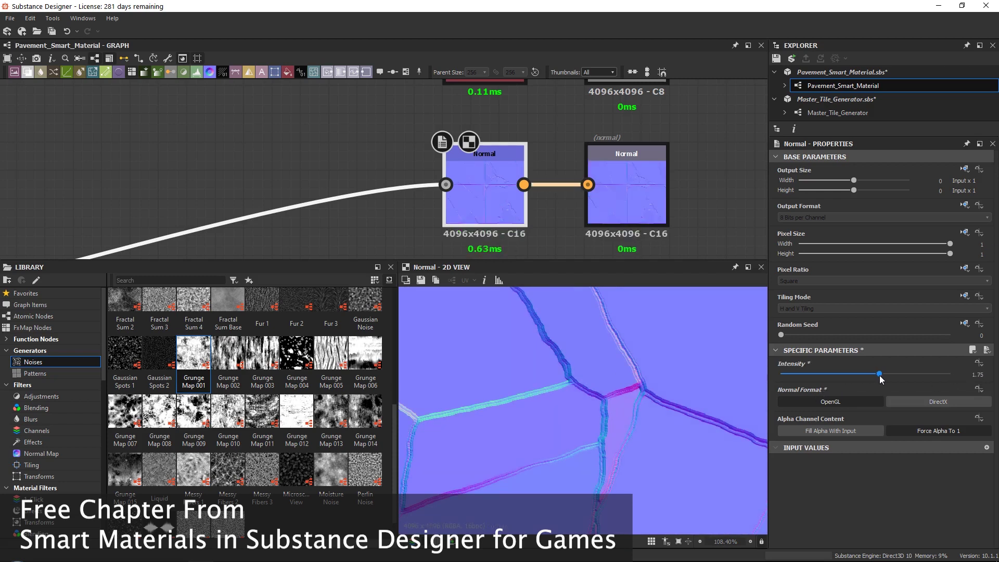
double_click(971, 376)
text(2)
key(Return)
Try raising the Non Uniform Blur Grayscale samples from 10 to 16, then undo it
scroll(536, 402, down, 6)
scroll(545, 379, up, 9)
middle_drag(220, 150, 455, 120)
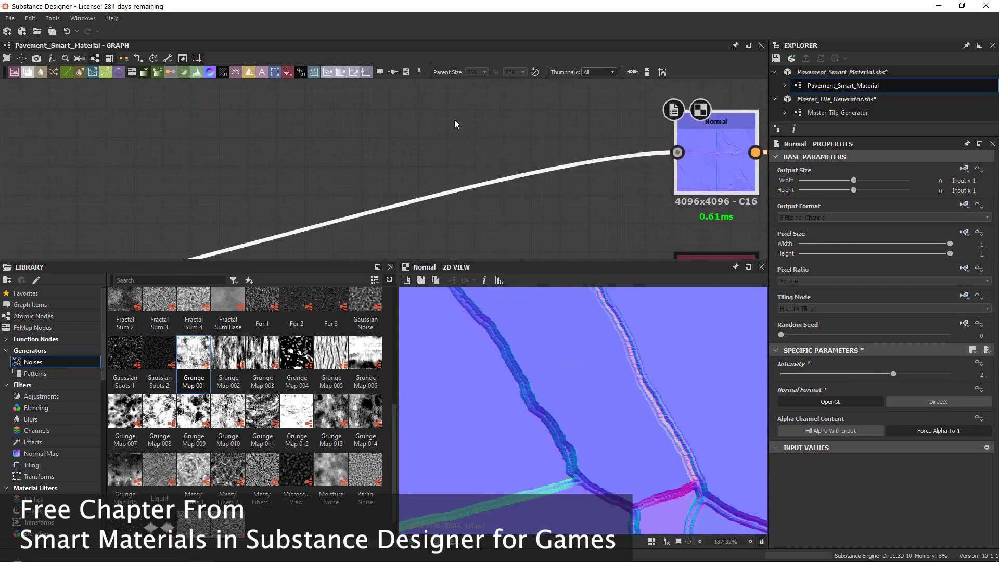
scroll(453, 119, down, 5)
middle_drag(188, 179, 561, 142)
scroll(500, 146, up, 8)
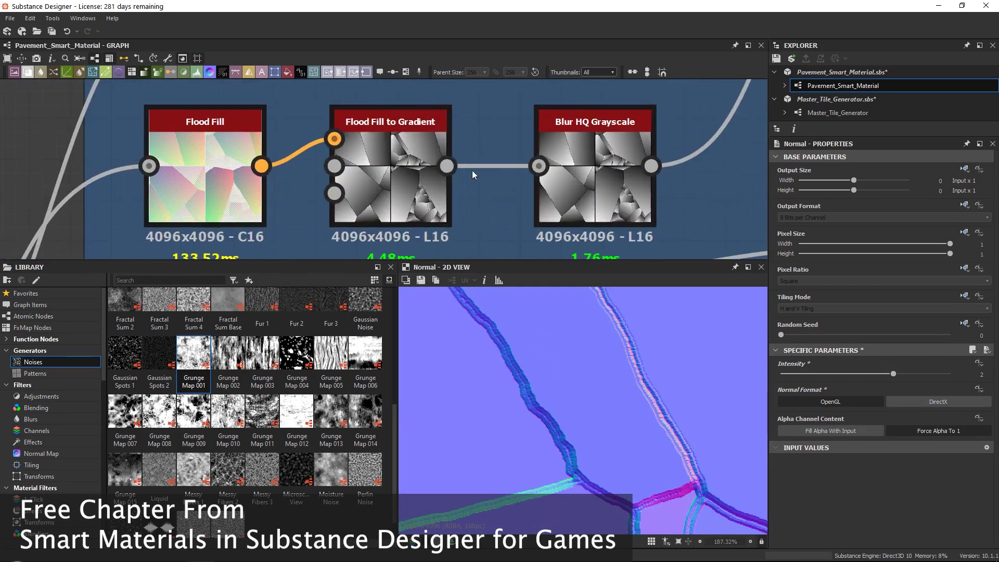
middle_drag(322, 218, 135, 308)
click(455, 170)
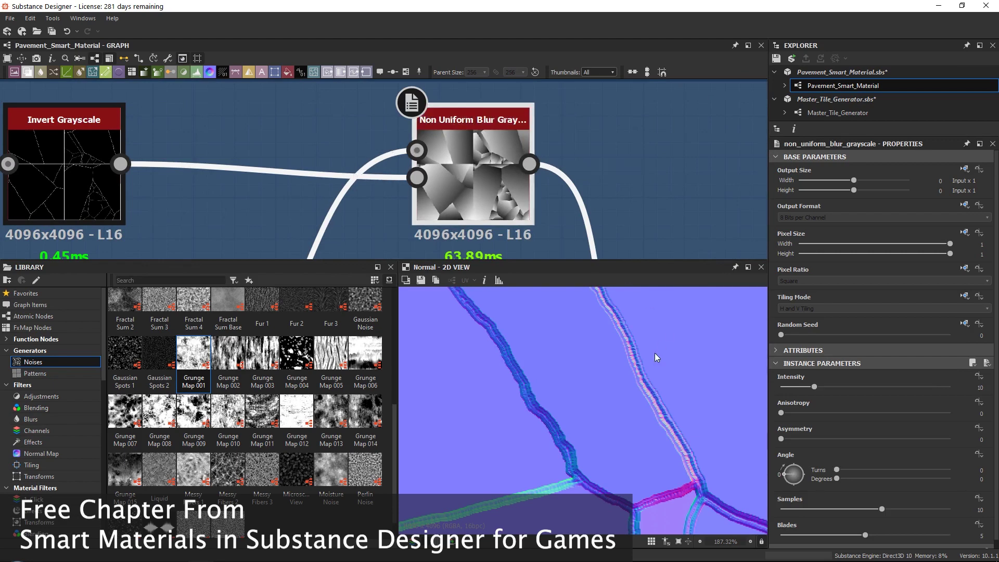
drag(882, 509, 950, 509)
scroll(565, 447, up, 3)
key(ctrl+z)
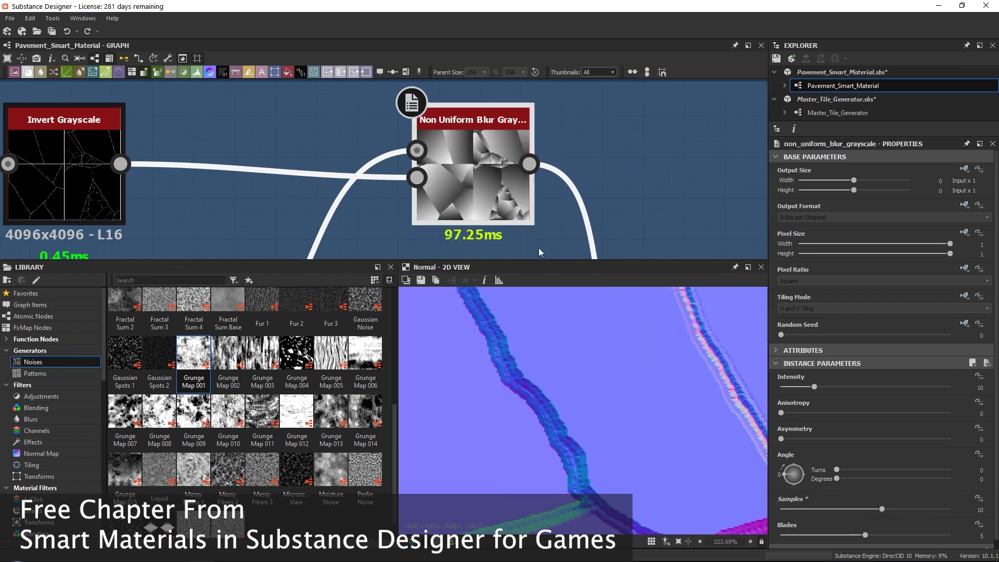
Select the Bevel node and try adding more edge smoothing
scroll(539, 244, down, 2)
middle_drag(577, 249, 541, 130)
middle_drag(553, 197, 550, 141)
click(430, 209)
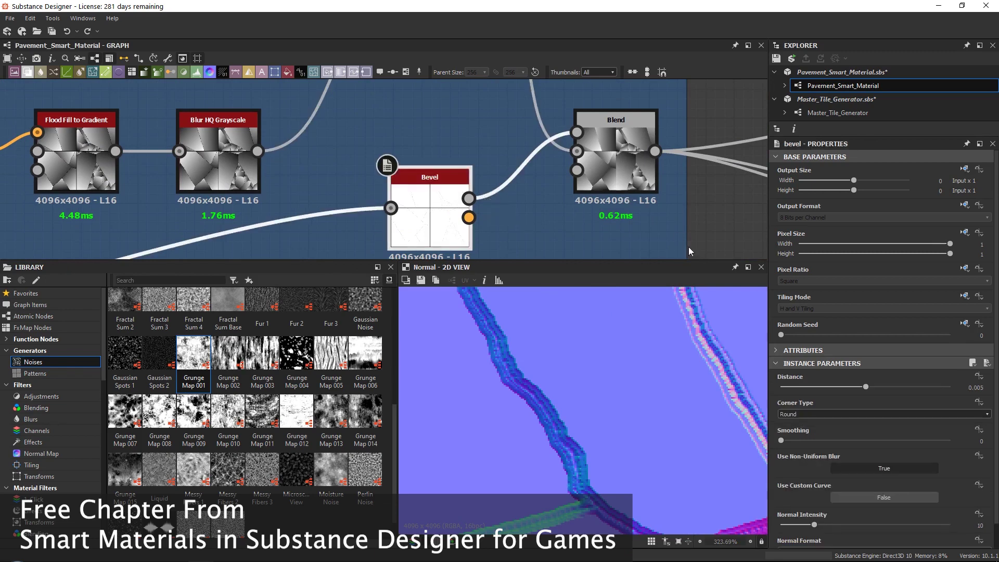
scroll(799, 413, down, 1)
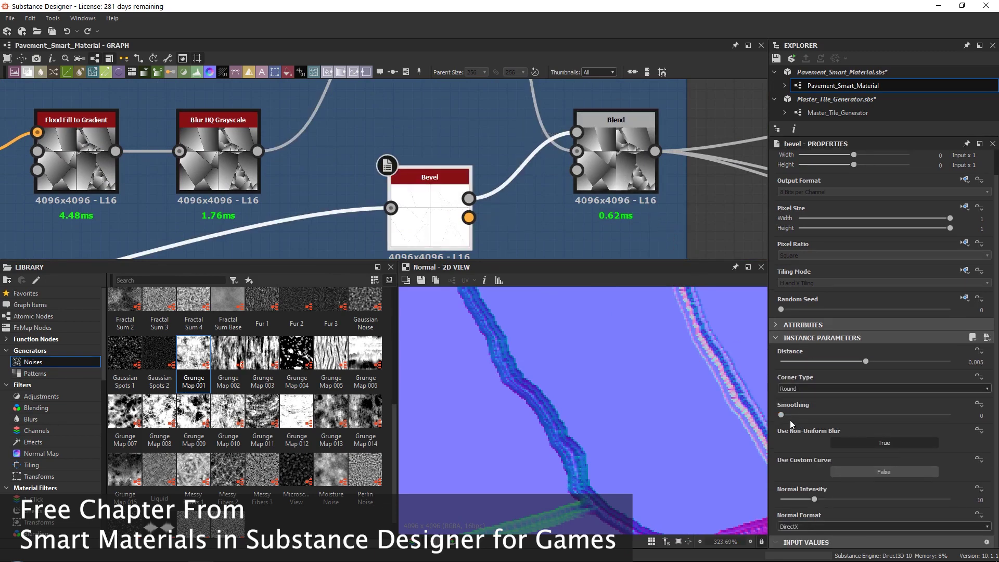
mouse_move(790, 417)
mouse_down()
mouse_move(846, 416)
mouse_move(781, 415)
mouse_up()
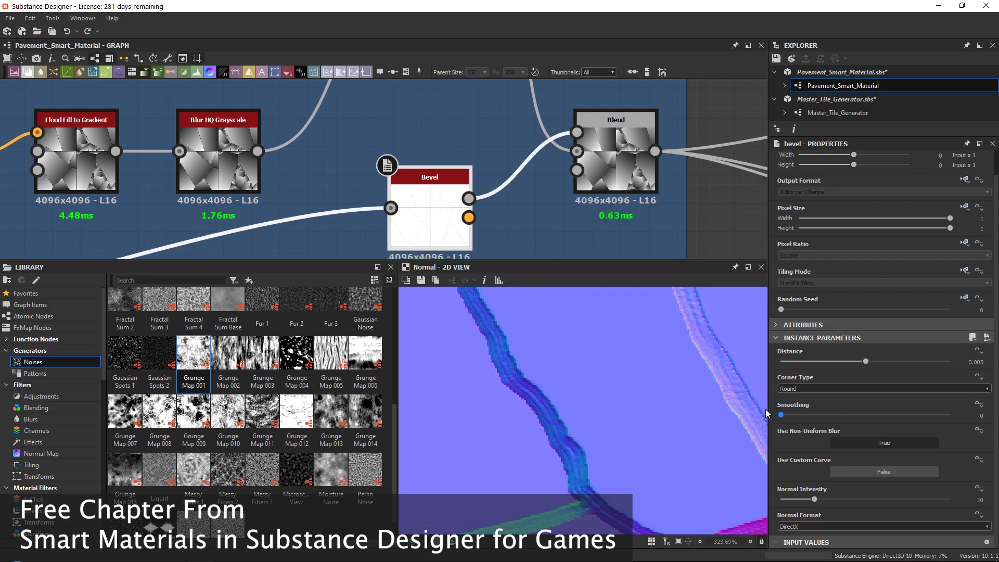
scroll(703, 394, down, 3)
scroll(645, 388, up, 3)
Preview the Non Uniform Blur Grayscale output and raise its blades from 5 to 9
middle_drag(513, 127, 530, 274)
double_click(463, 164)
scroll(615, 401, up, 2)
middle_drag(475, 205, 573, 178)
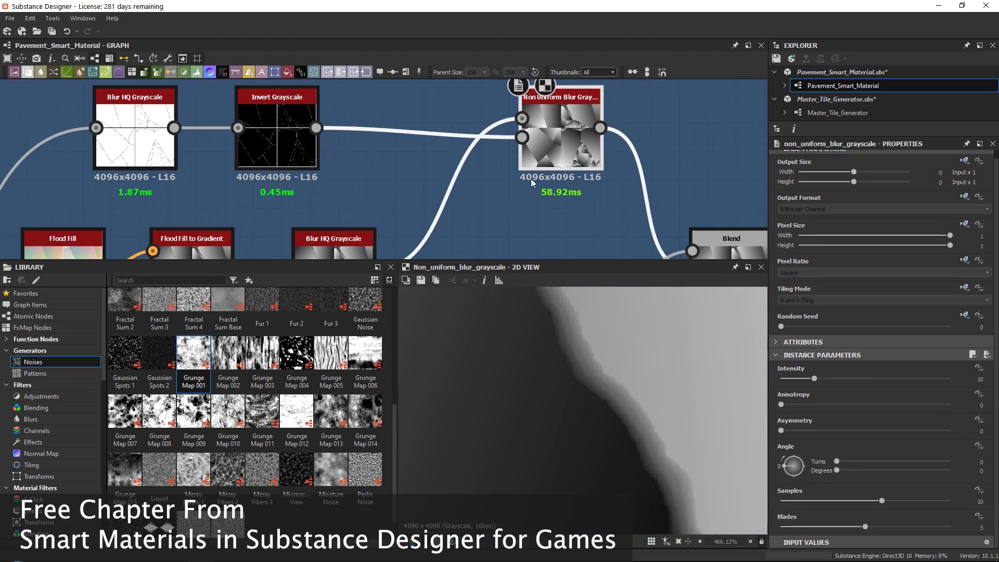
middle_drag(323, 184, 370, 221)
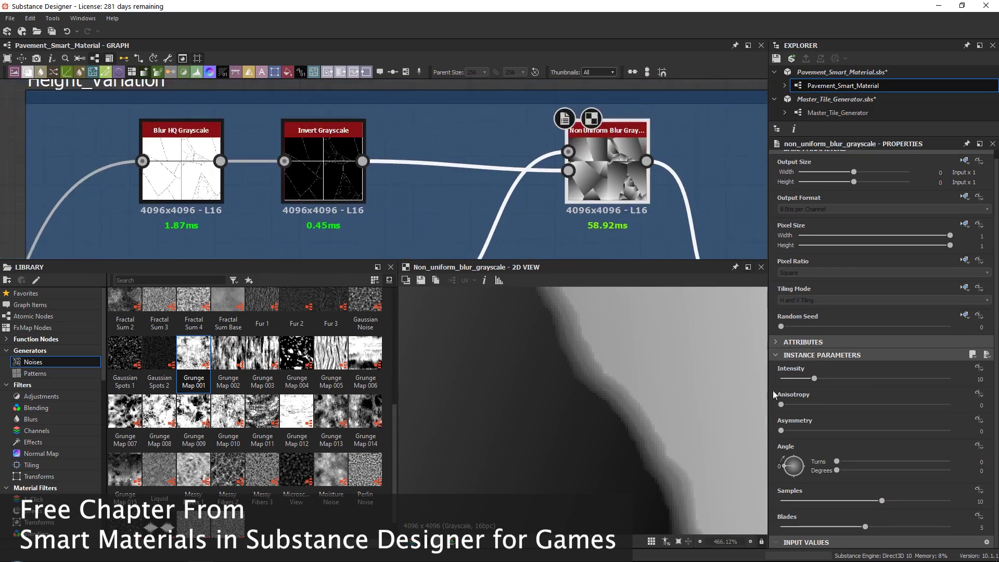
drag(866, 524, 953, 524)
Recheck the Normal output, then max the blur samples and keep blades at 9
scroll(674, 175, down, 4)
middle_drag(674, 175, 266, 160)
double_click(595, 165)
middle_drag(436, 172, 687, 173)
scroll(458, 169, up, 6)
scroll(624, 364, down, 6)
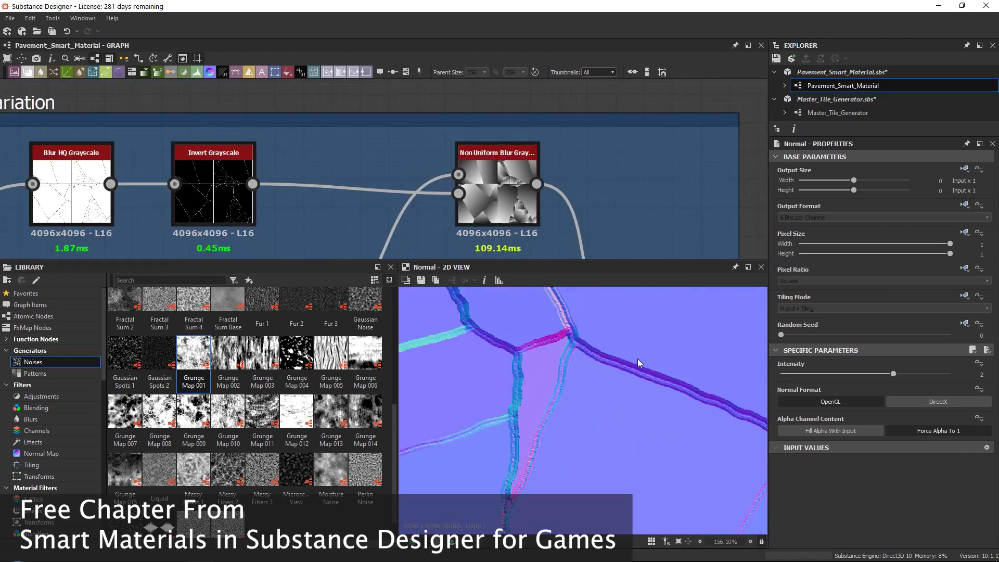
click(488, 189)
drag(883, 510, 861, 508)
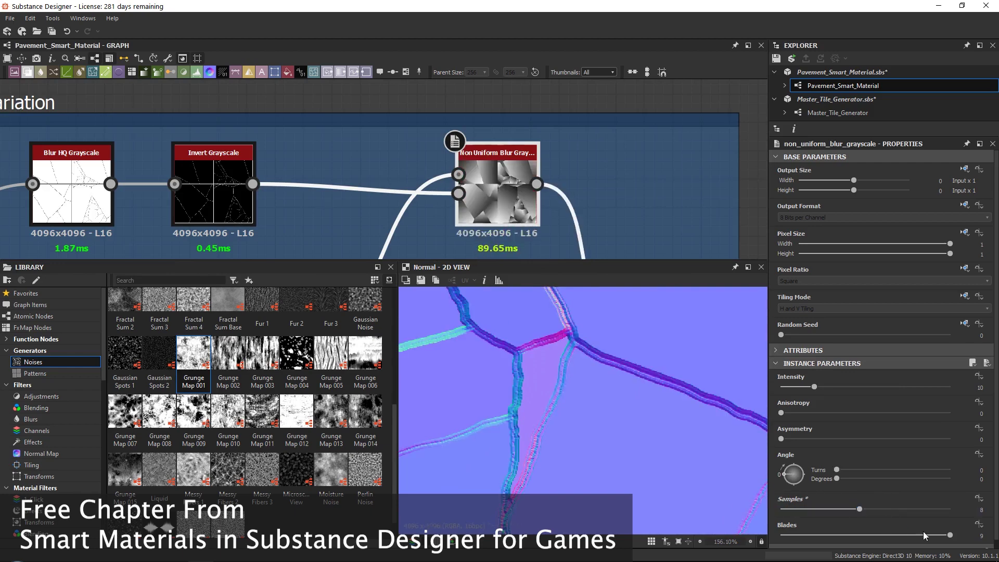
mouse_move(938, 540)
mouse_down()
mouse_move(800, 538)
mouse_move(951, 538)
mouse_up()
Inspect the Blur HQ Grayscale settings, then preview the Blend node's output
scroll(552, 346, up, 4)
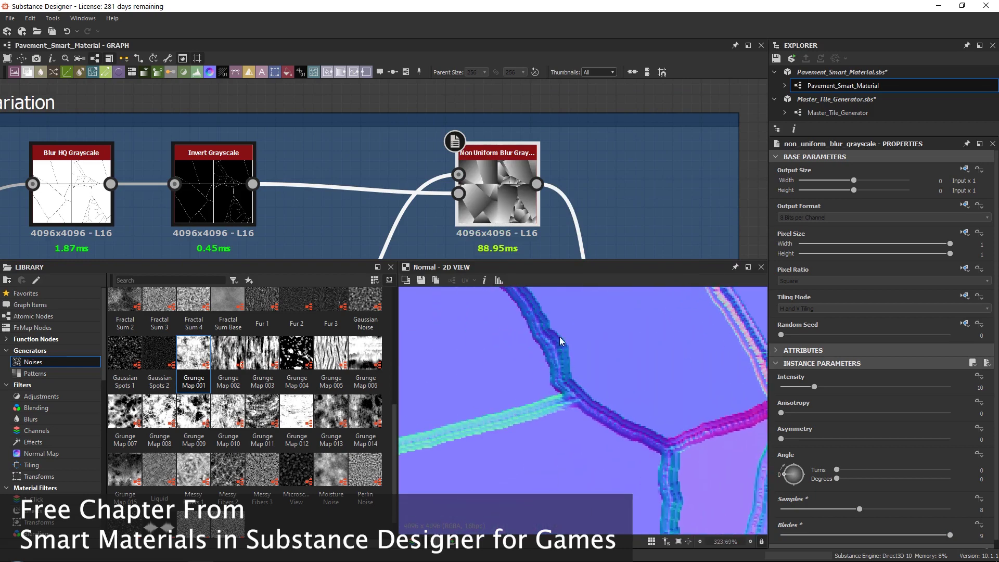
middle_drag(323, 246, 470, 136)
click(419, 205)
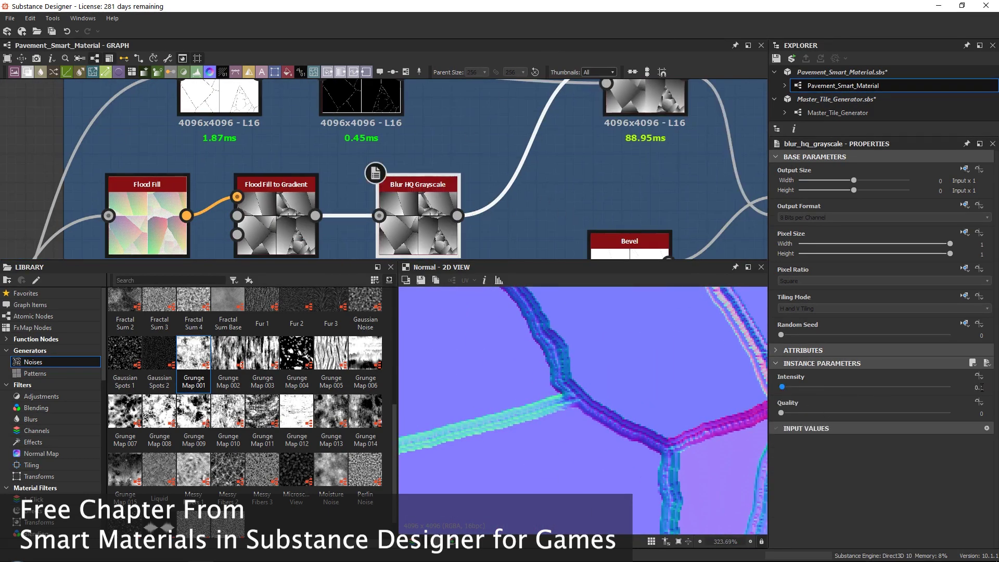
scroll(305, 183, down, 2)
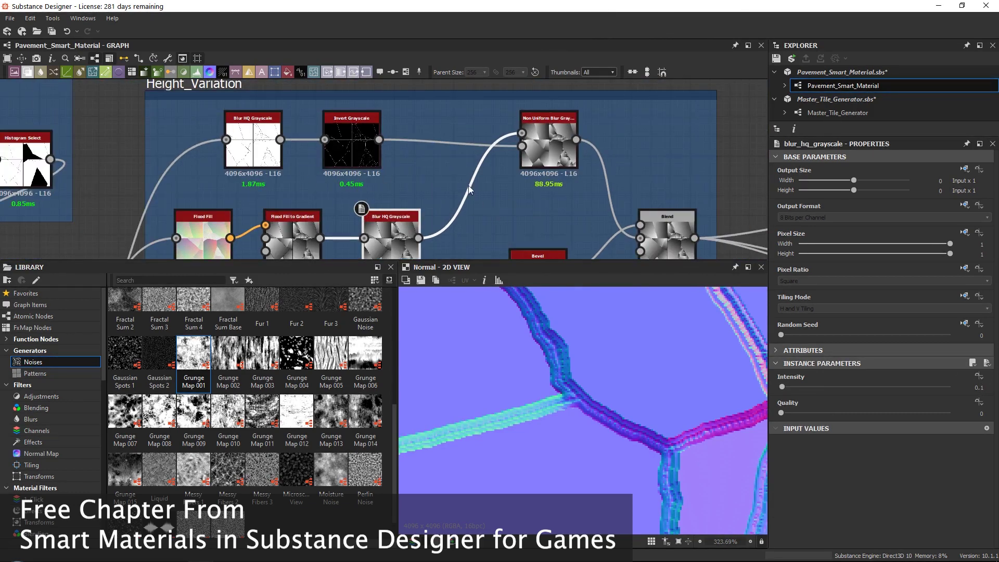
middle_drag(560, 206, 284, 73)
double_click(405, 177)
scroll(591, 396, up, 2)
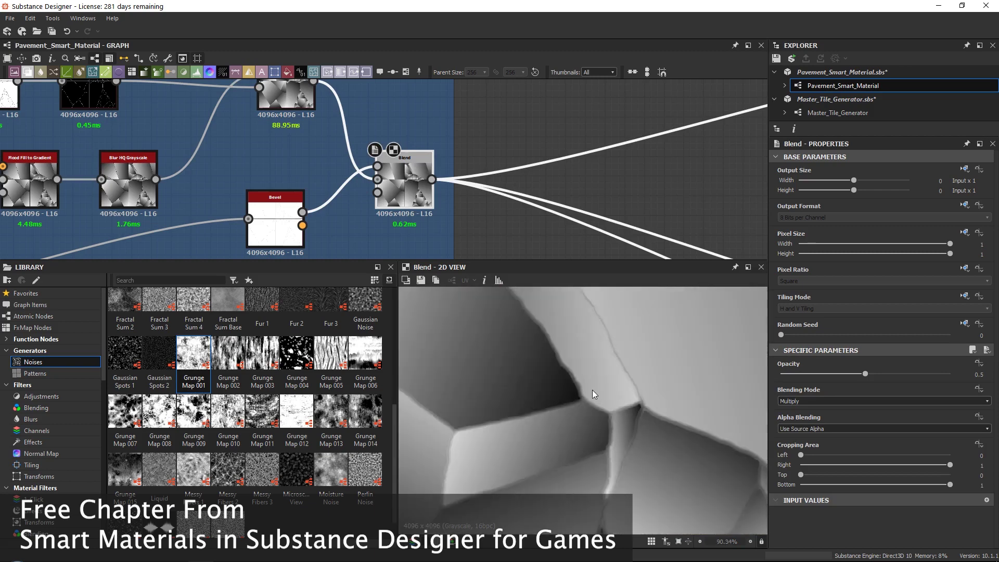
scroll(364, 168, down, 4)
Add a Blur HQ Grayscale node after the Blend and test low intensity values
scroll(359, 162, up, 4)
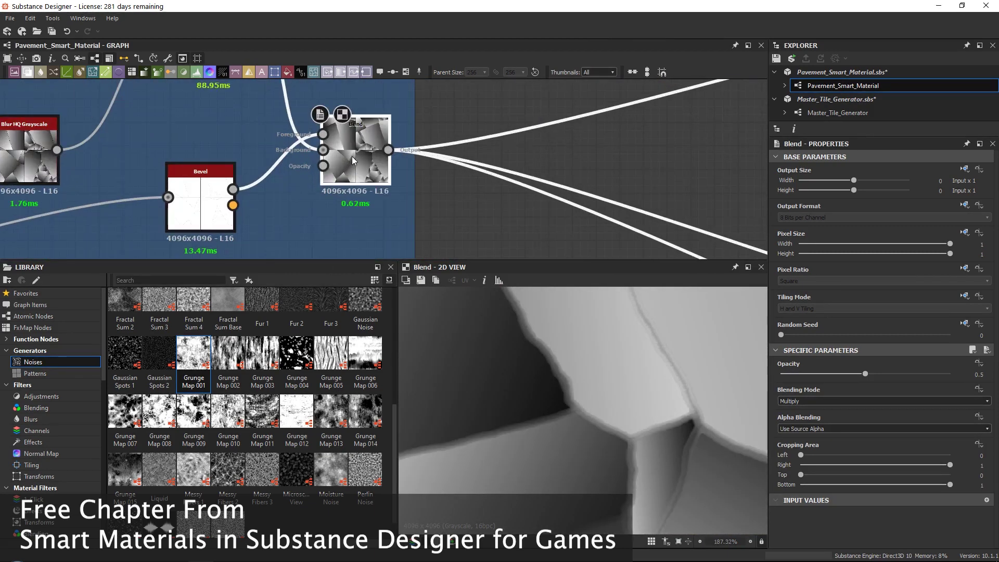
key(space)
text(blur)
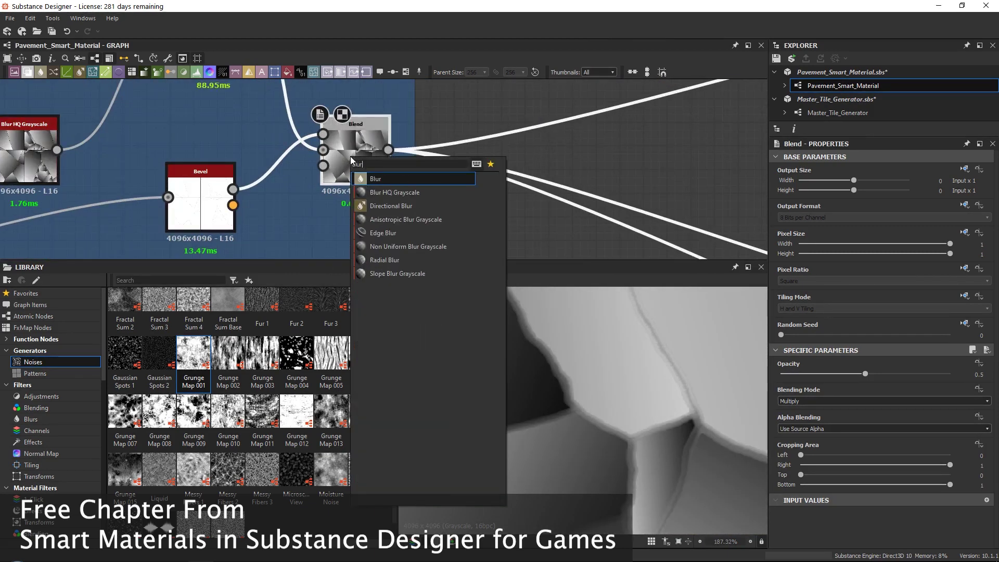
key(Down)
key(Return)
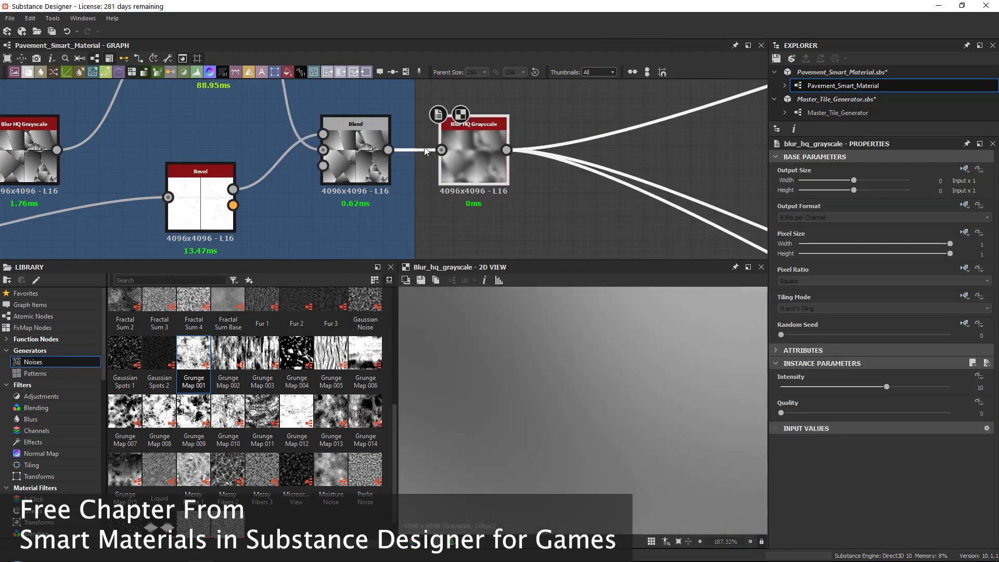
click(780, 387)
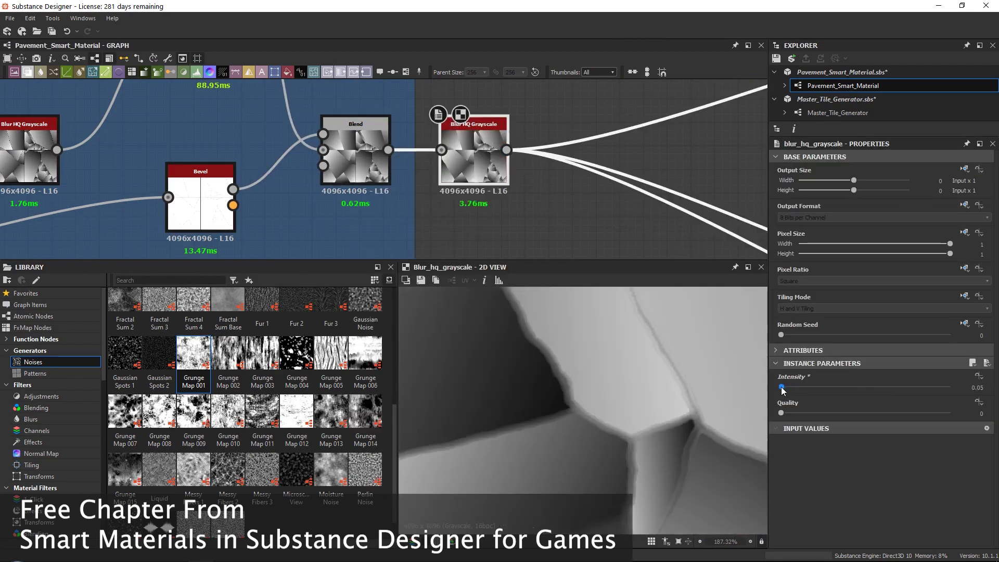
drag(781, 388, 784, 388)
scroll(633, 199, down, 5)
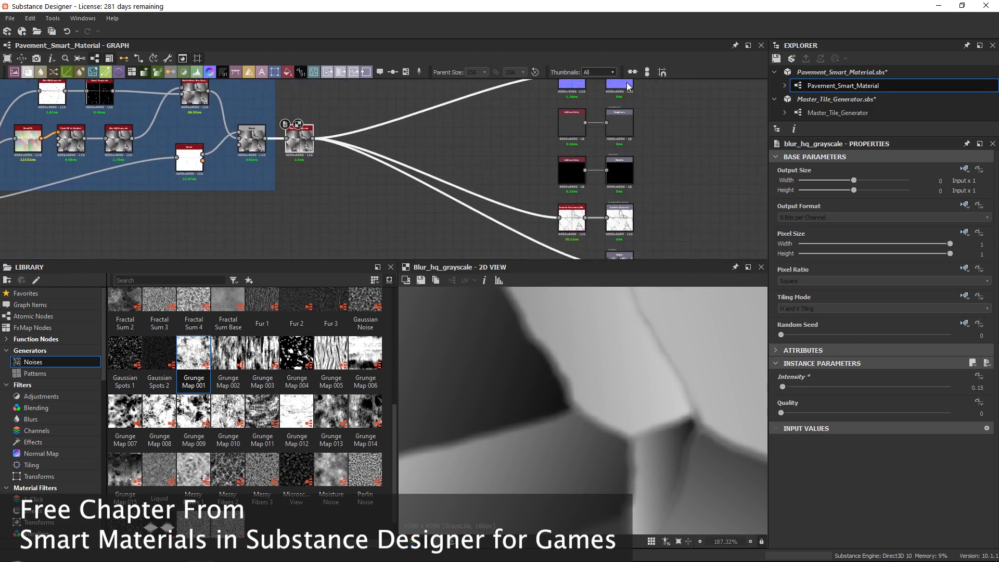
Set the Blur HQ Grayscale intensity to 0.07 while checking the Normal output
double_click(627, 83)
scroll(308, 138, up, 5)
middle_drag(307, 138, 493, 183)
click(460, 195)
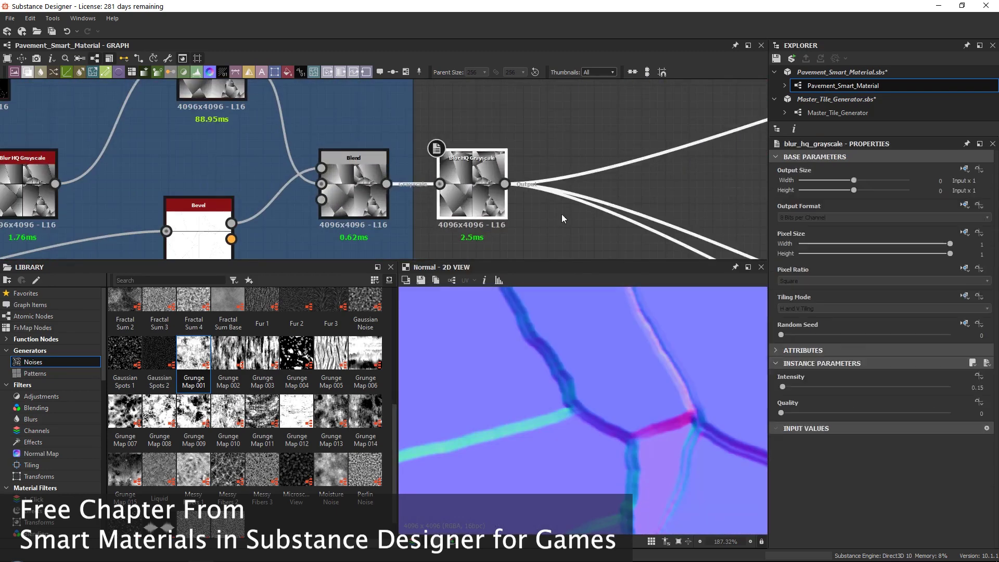
double_click(979, 388)
text(0.)
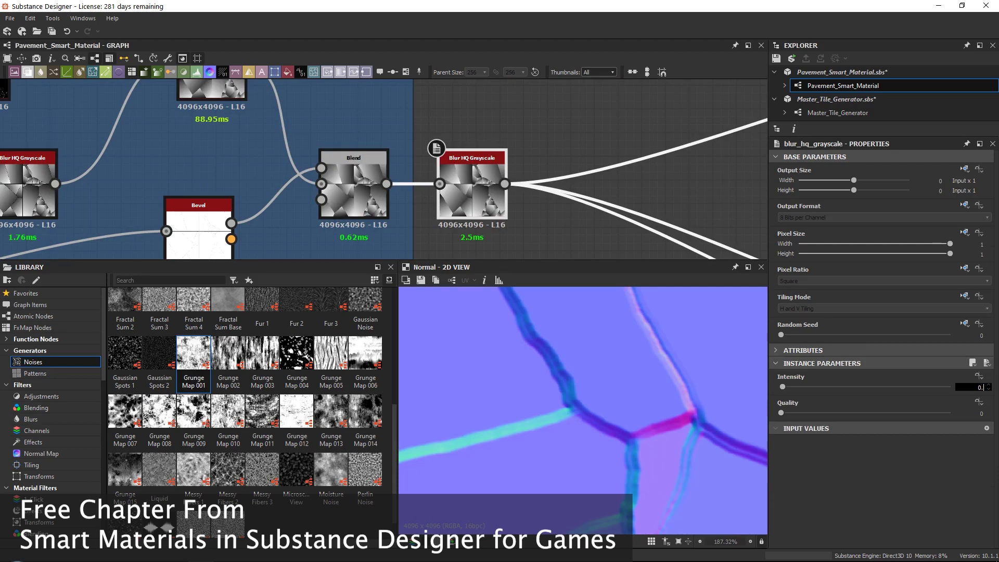
text(1)
key(Return)
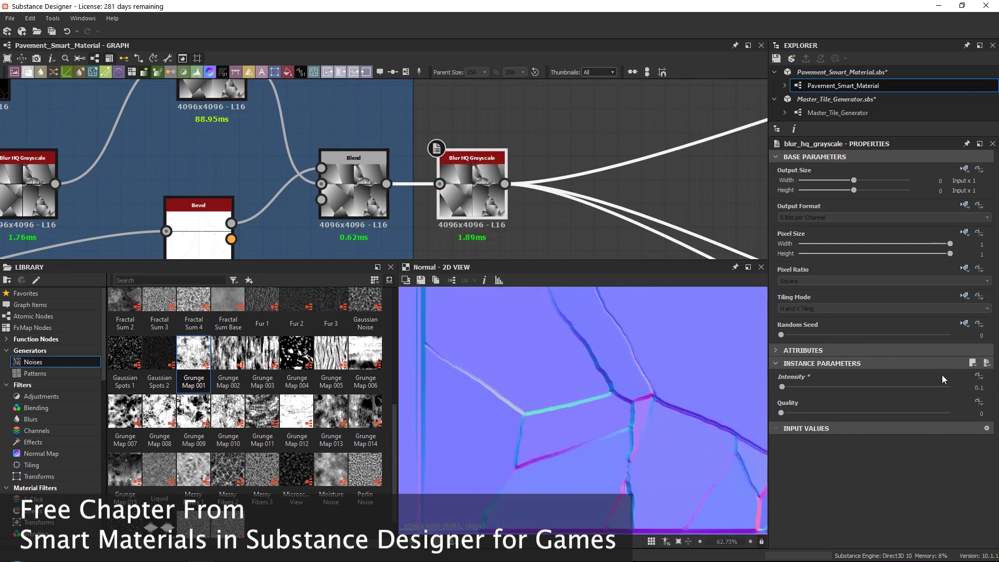
double_click(981, 387)
text(7)
key(Return)
scroll(593, 424, up, 6)
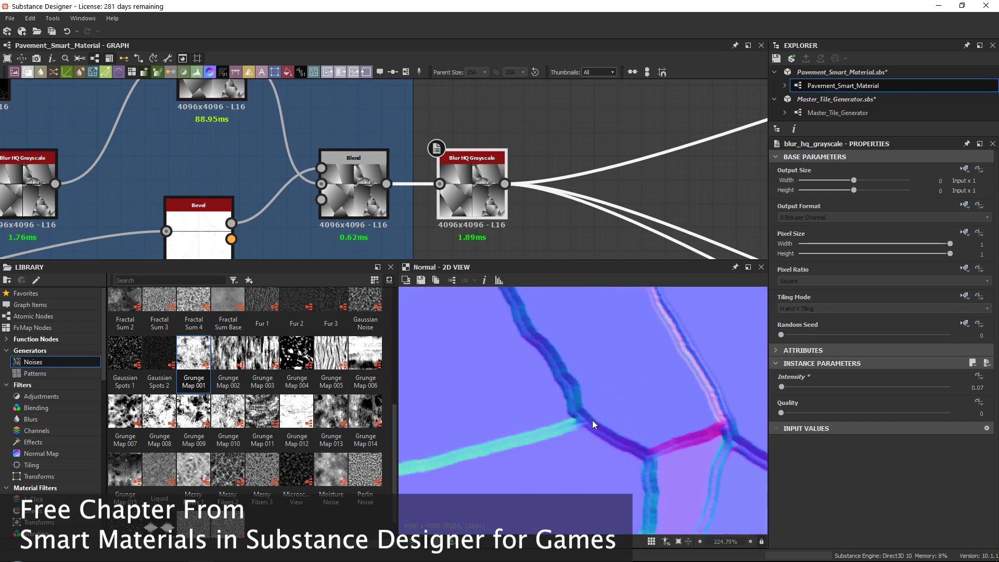
scroll(596, 422, down, 13)
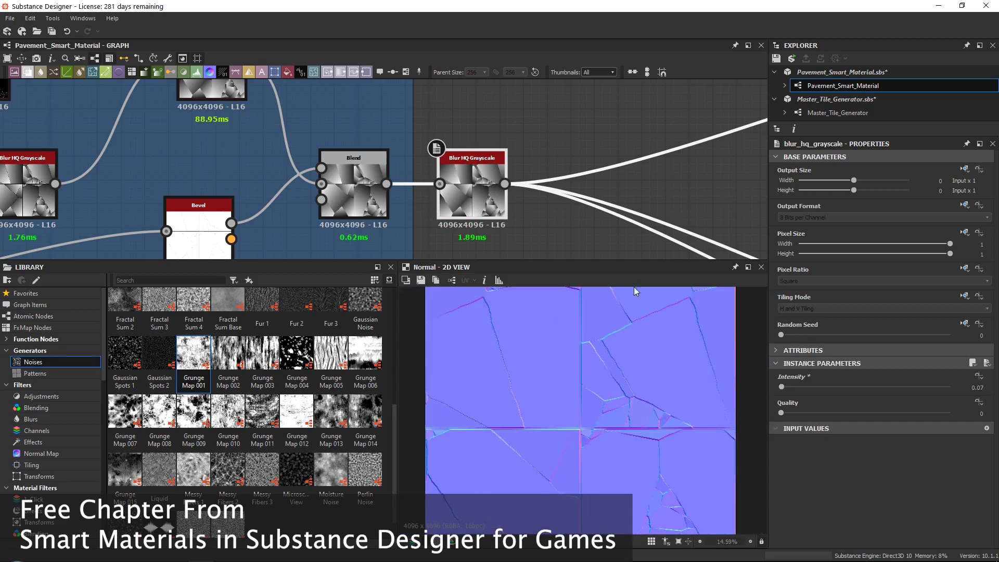
Save the Pavement_Smart_Material package and review its bitmap export settings
right_click(816, 71)
click(835, 97)
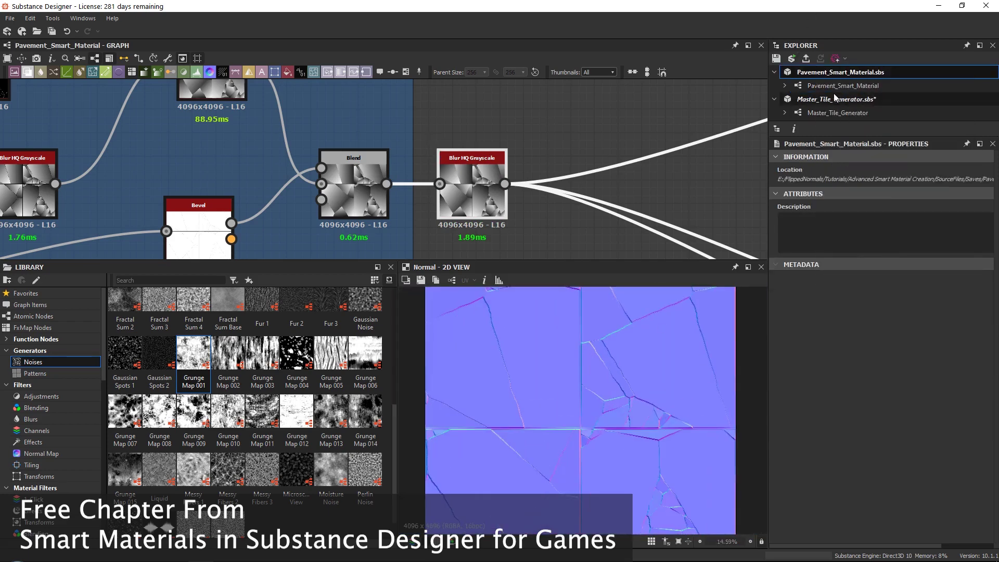
click(833, 85)
right_click(830, 86)
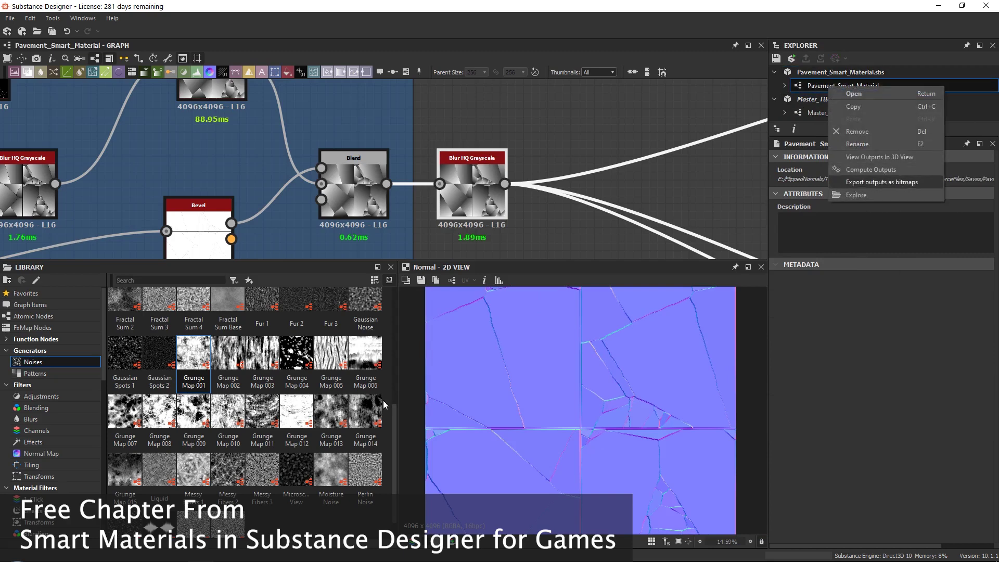
key(Return)
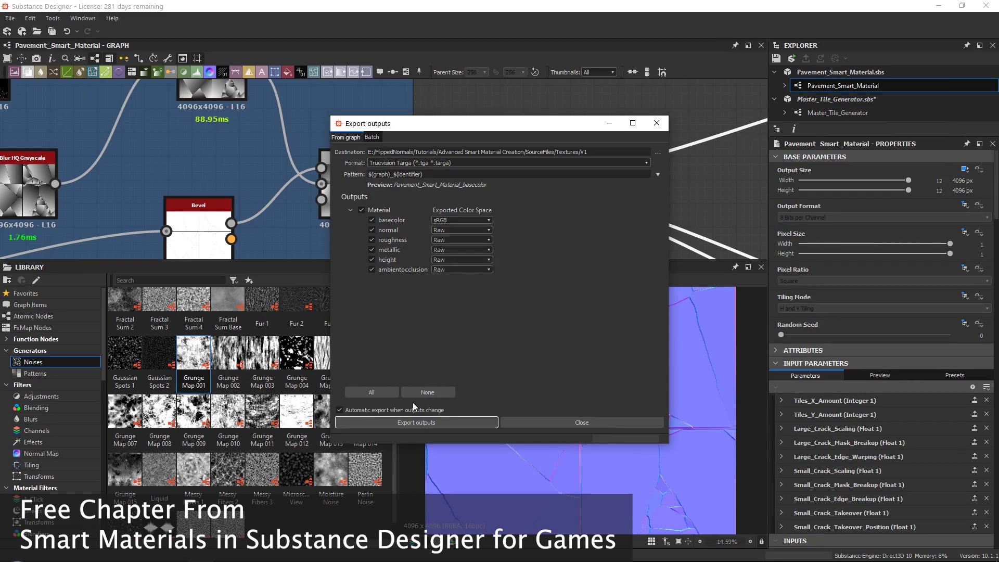
click(645, 420)
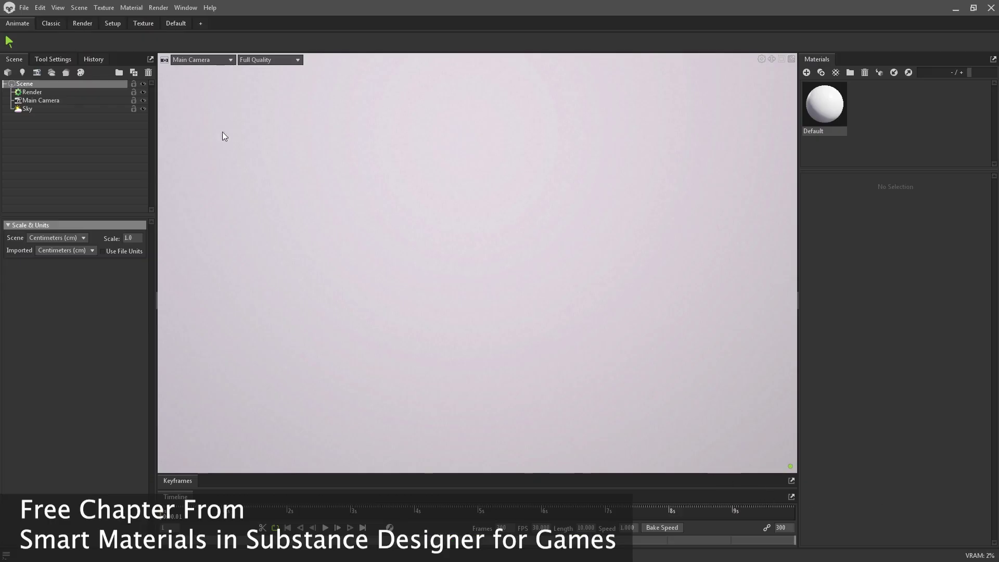
Pan over the finished cracked-pavement reference board to review it
right_drag(998, 309, 452, 99)
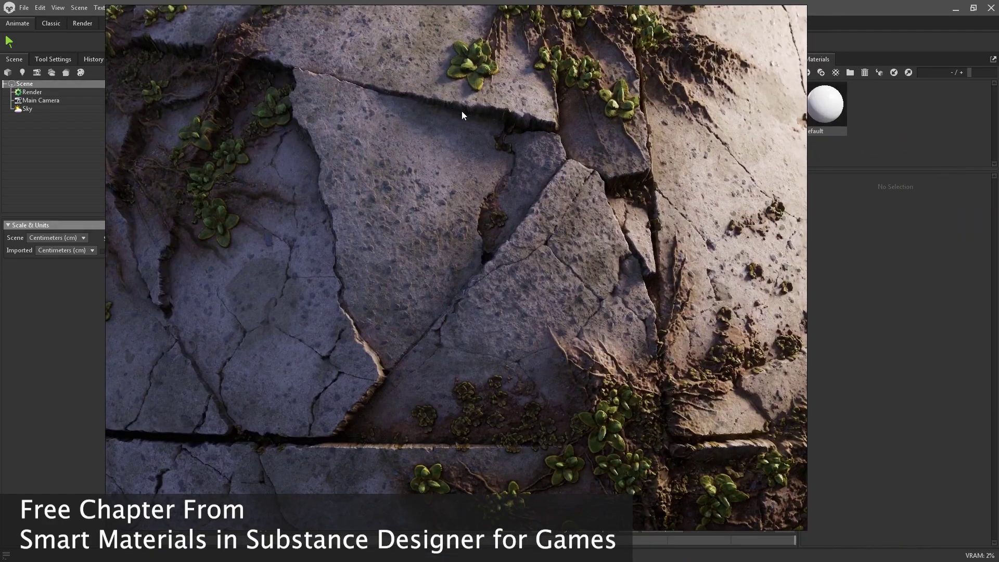
scroll(464, 141, down, 8)
scroll(461, 167, up, 4)
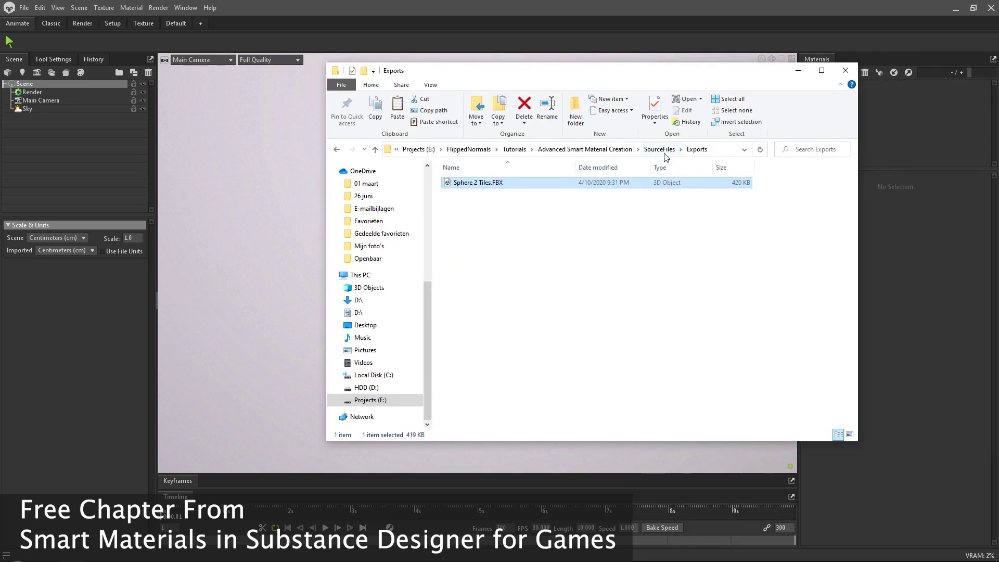
Import Sphere 2 Tiles.FBX from the SourceFiles Exports folder into the Toolbag viewport
click(645, 149)
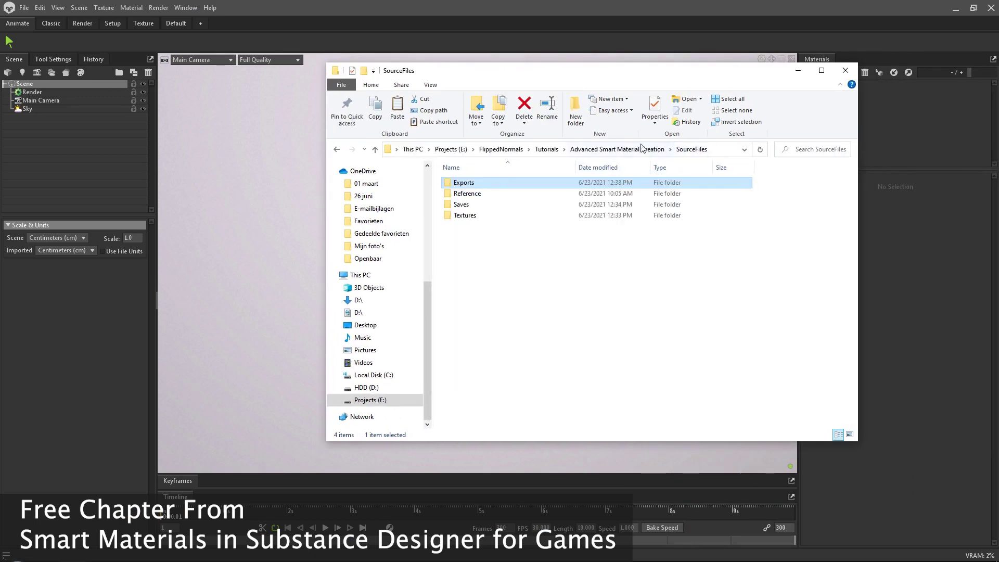
double_click(475, 183)
click(474, 184)
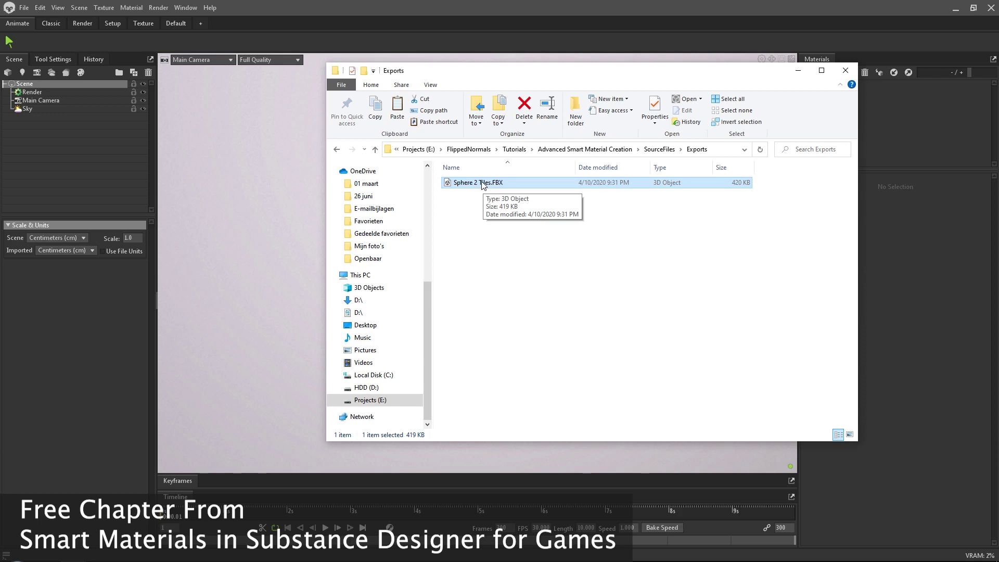
drag(483, 184, 279, 171)
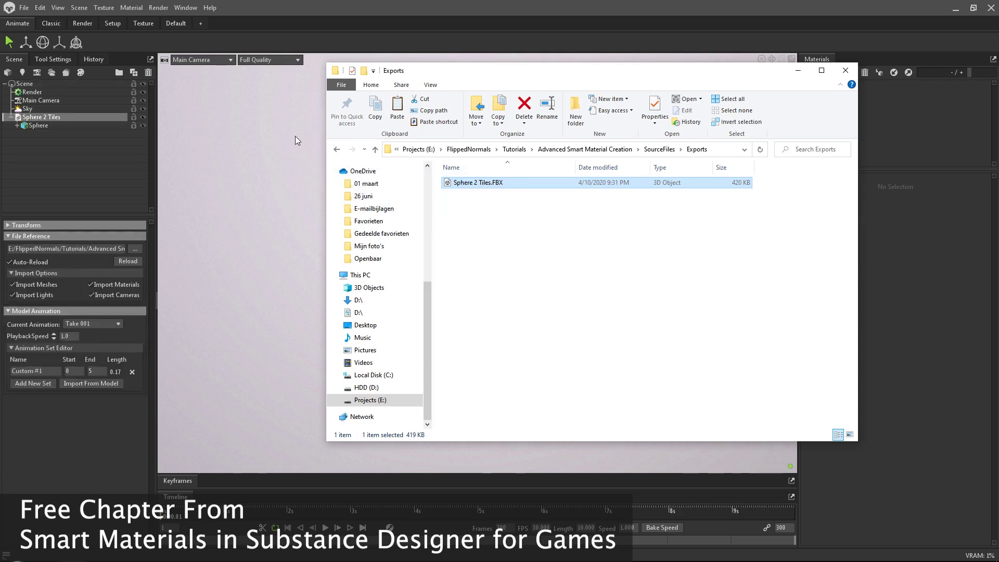
click(296, 136)
scroll(508, 244, up, 5)
scroll(516, 194, down, 2)
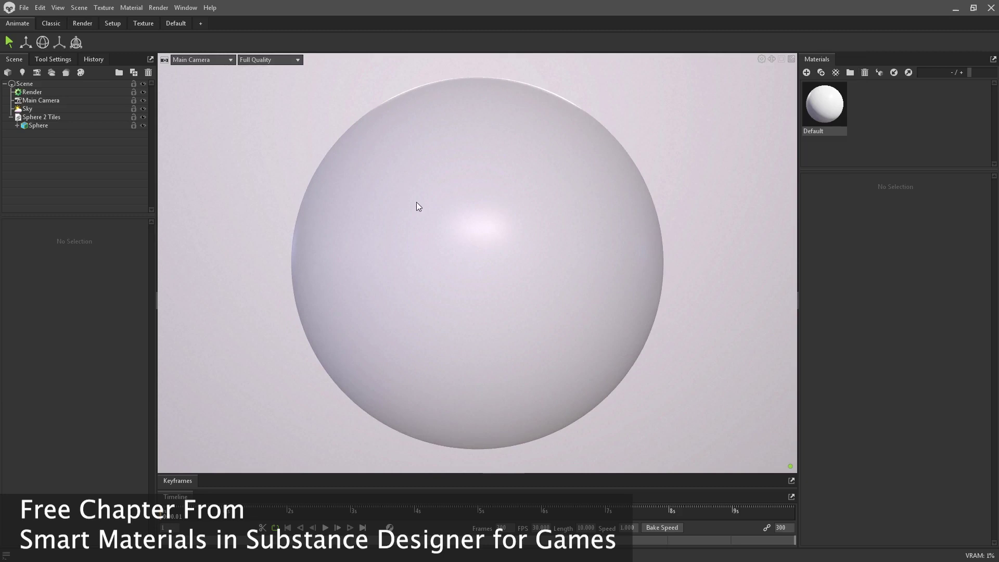
Enable render ambient occlusion and raise its strength to 7.217
click(11, 117)
click(75, 92)
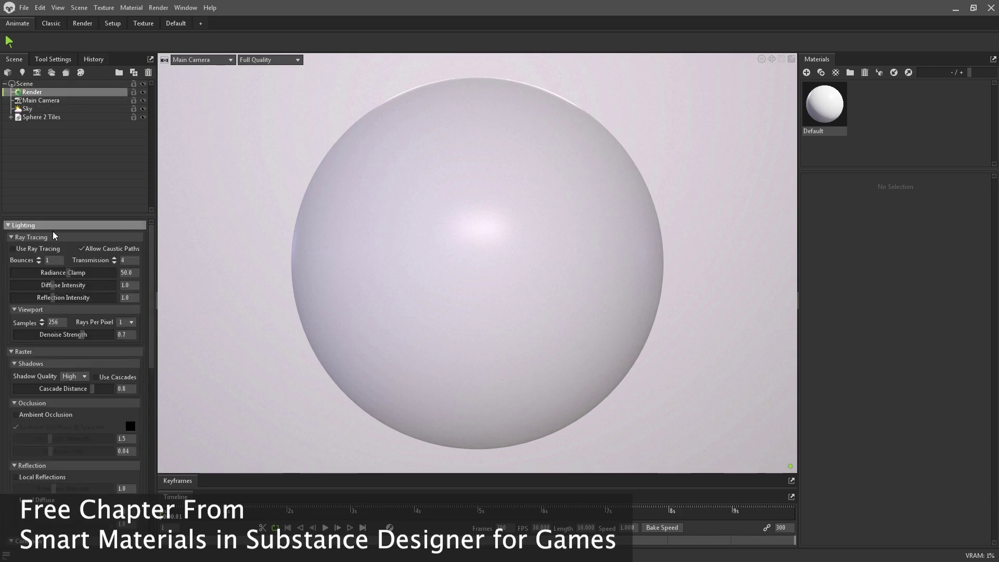
click(49, 413)
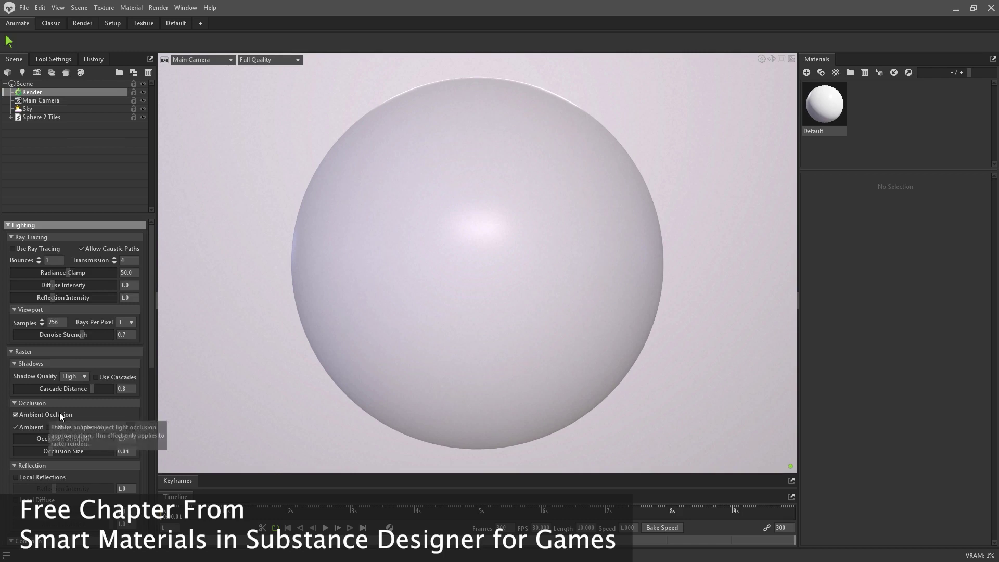
drag(58, 439, 74, 438)
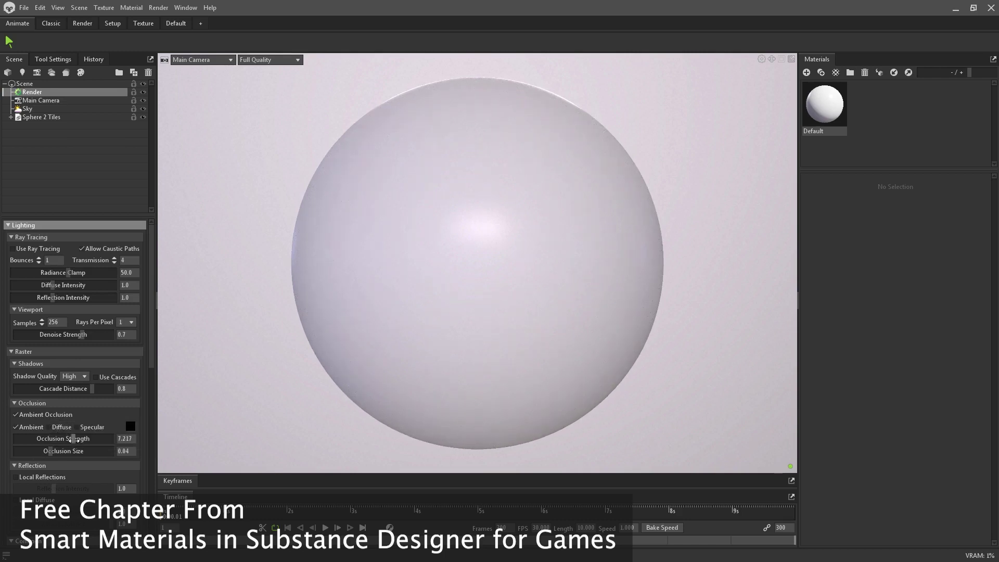
scroll(61, 434, down, 3)
scroll(77, 364, up, 3)
scroll(77, 364, down, 5)
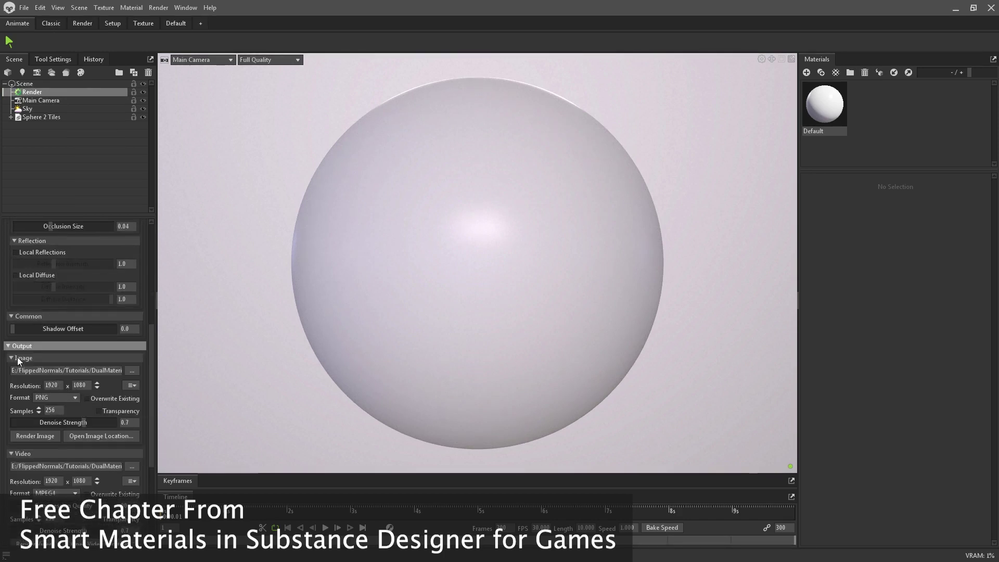
Set the image output resolution to 2560 × 2560 and the format to JPEG
click(58, 383)
drag(58, 384, 43, 380)
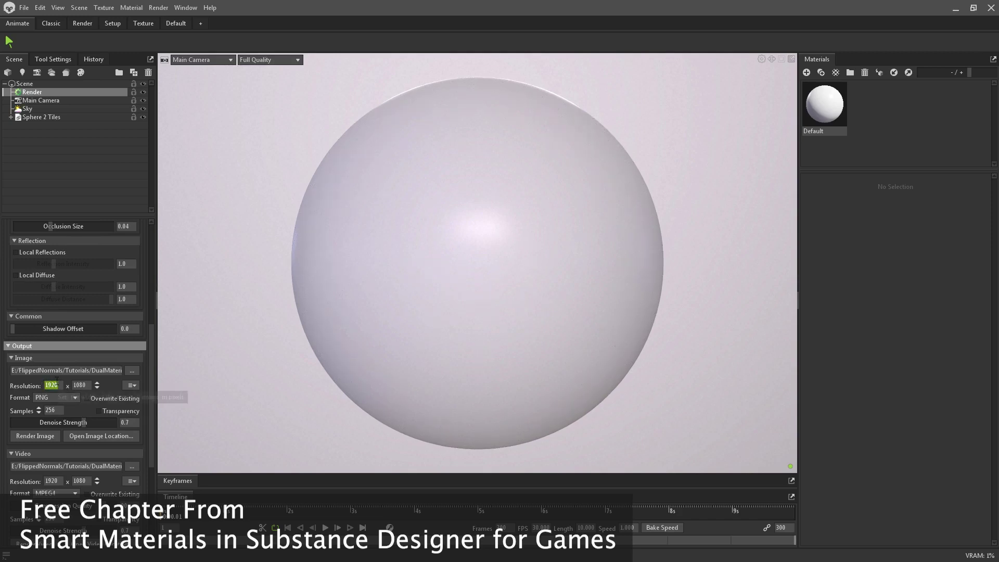
text(2560)
key(Tab)
text(2)
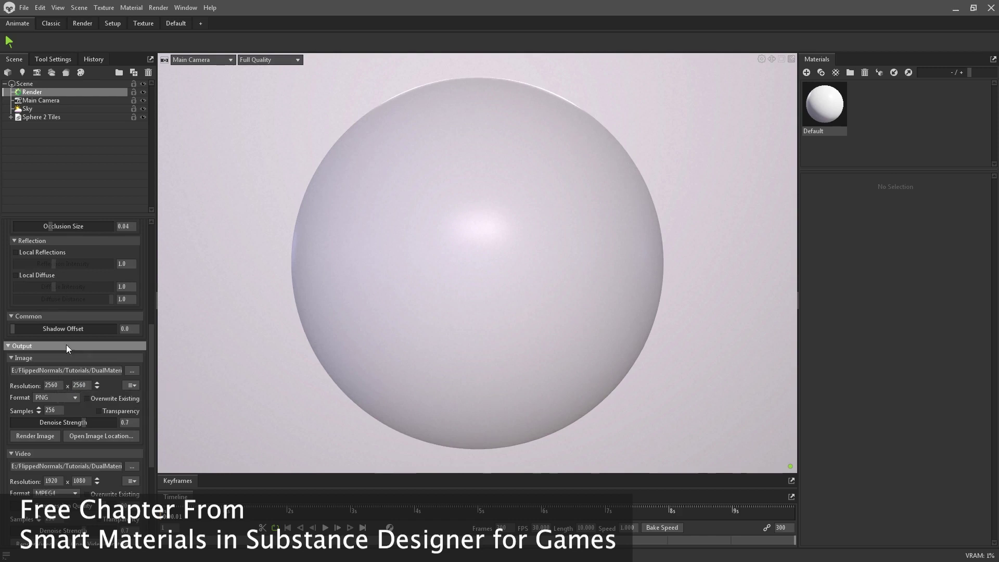
click(61, 398)
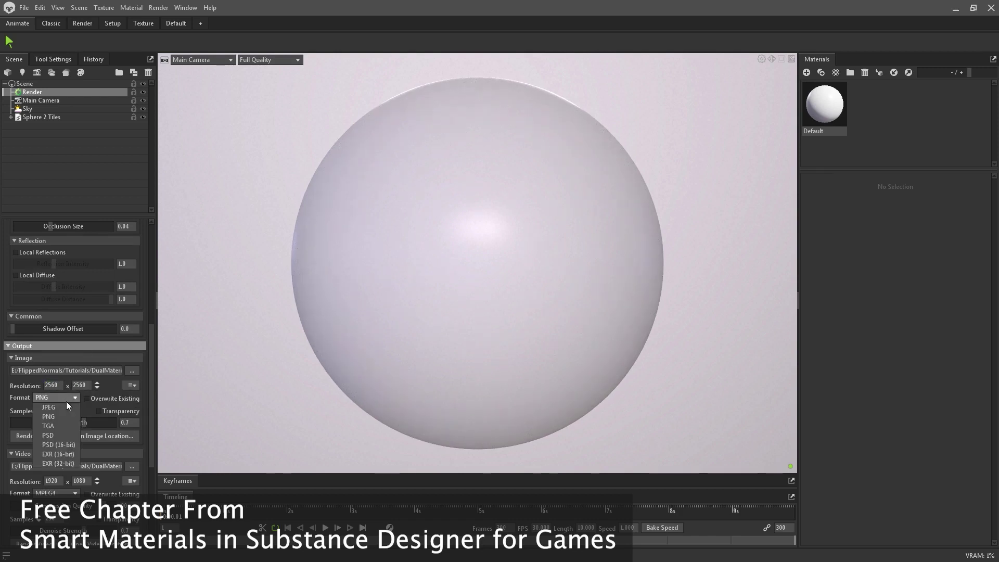
click(47, 408)
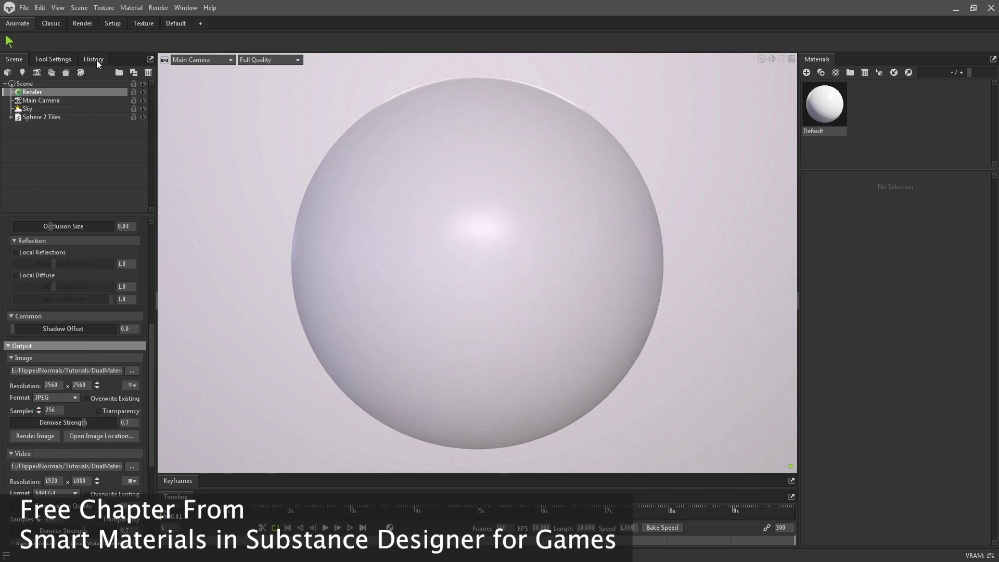
Add Camera 1 with its safe frame shown at frame opacity 1.0
click(49, 101)
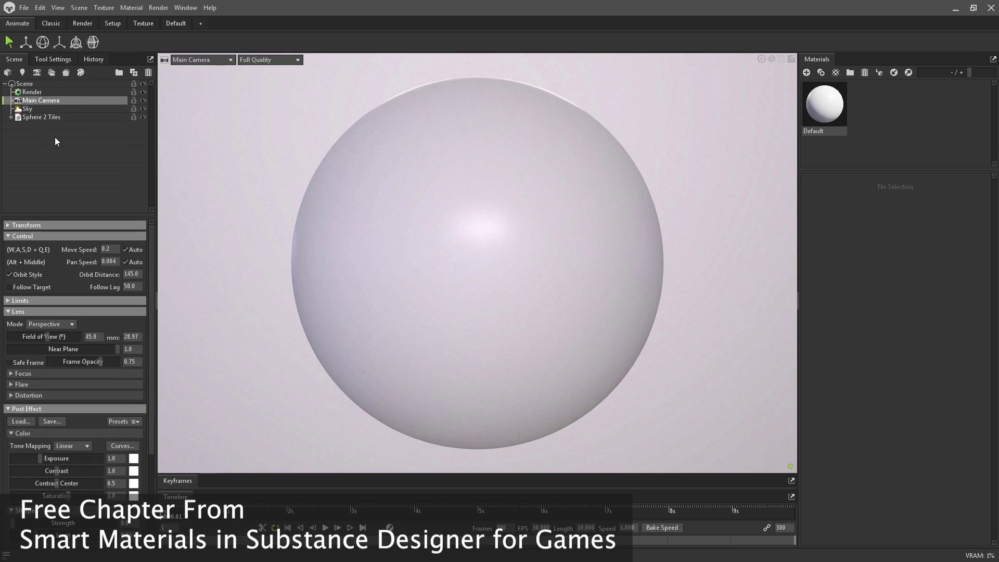
right_click(54, 136)
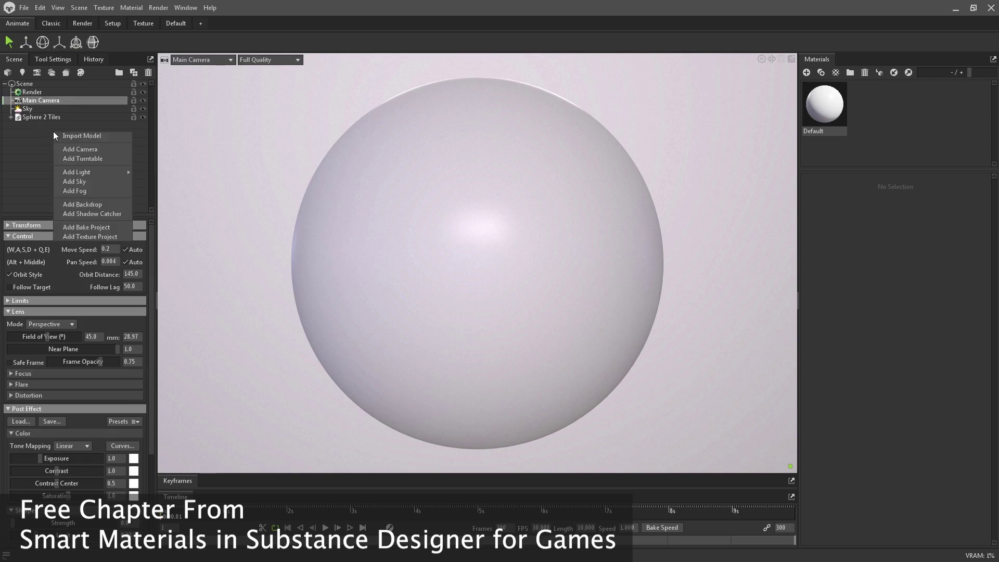
click(91, 148)
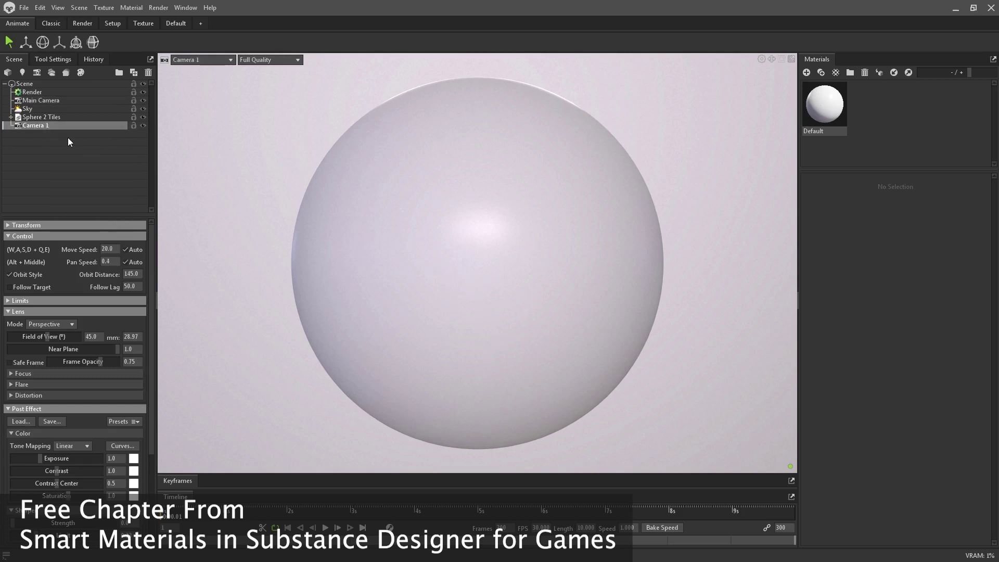
click(27, 363)
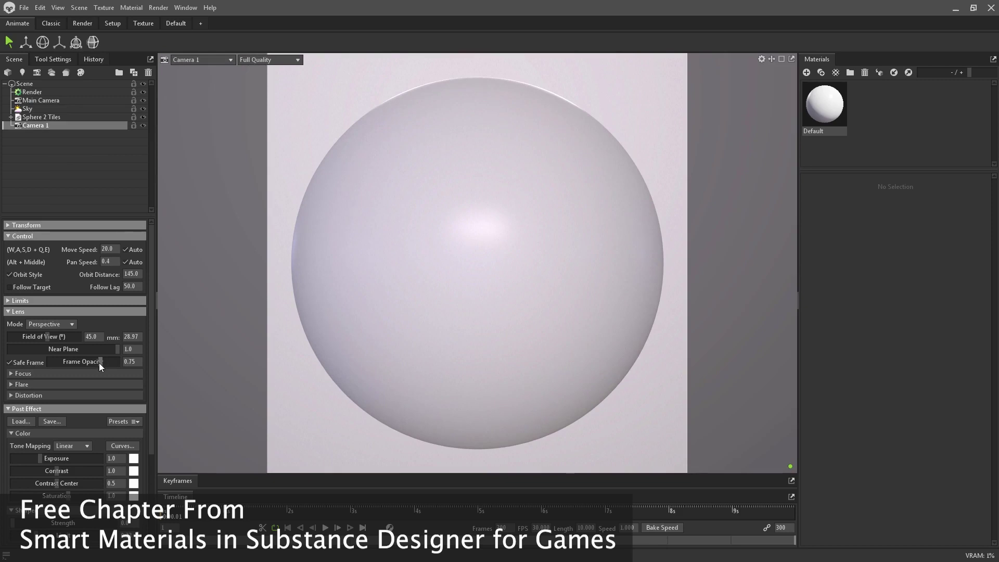
drag(100, 366, 149, 369)
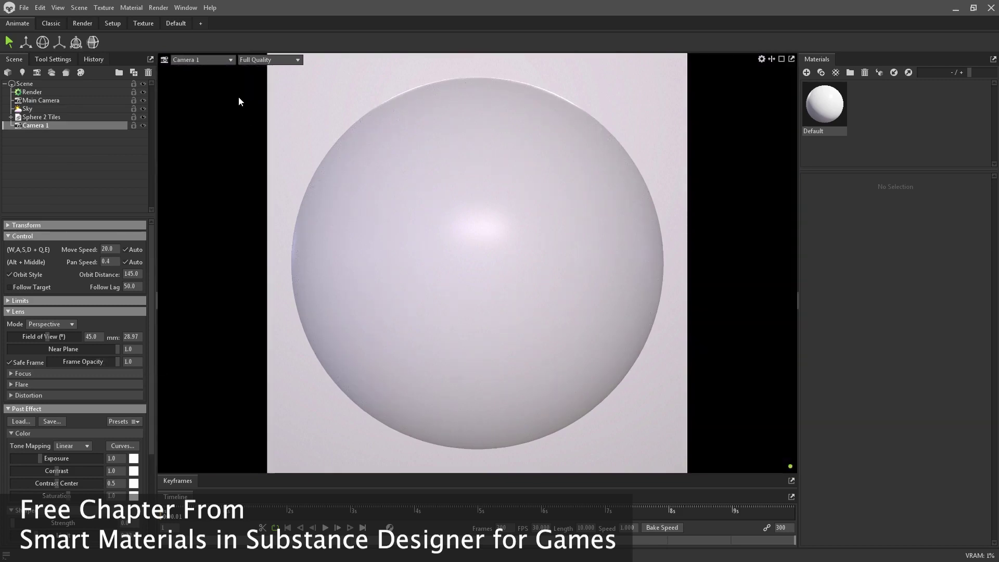
View through Camera 1 and orbit and zoom until the sphere fills the square frame
click(40, 92)
scroll(66, 445, down, 3)
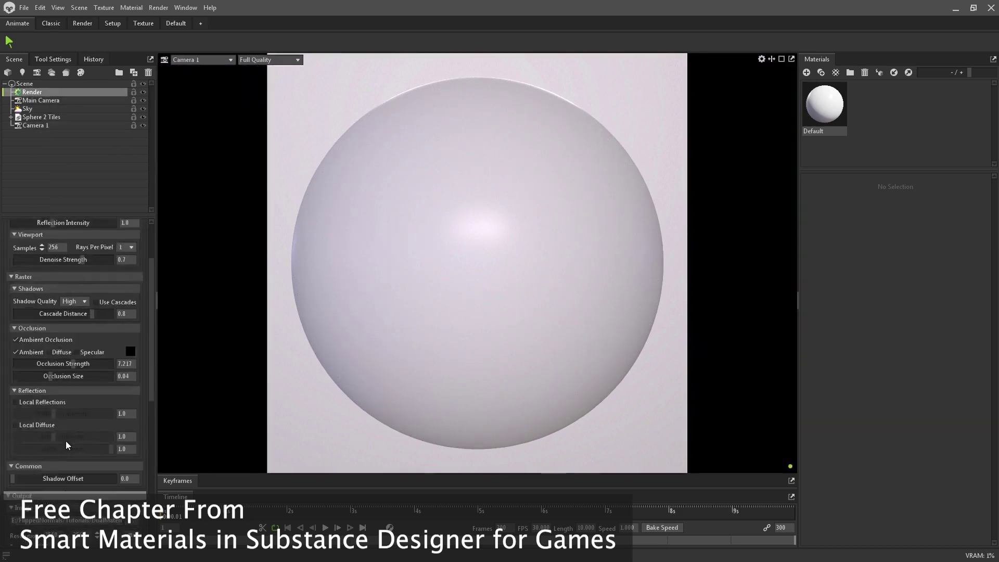
scroll(65, 441, down, 3)
click(46, 126)
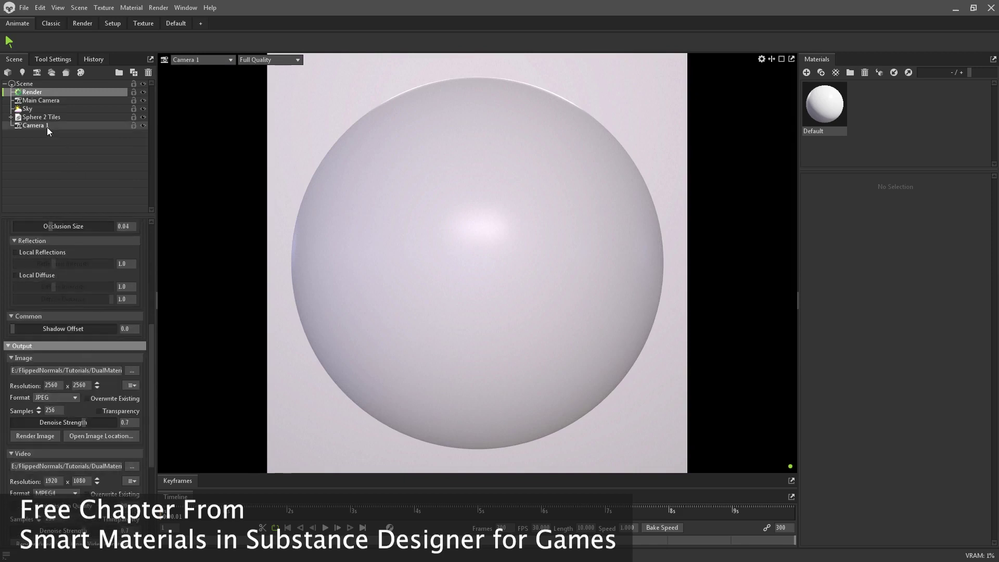
click(195, 61)
mouse_move(200, 68)
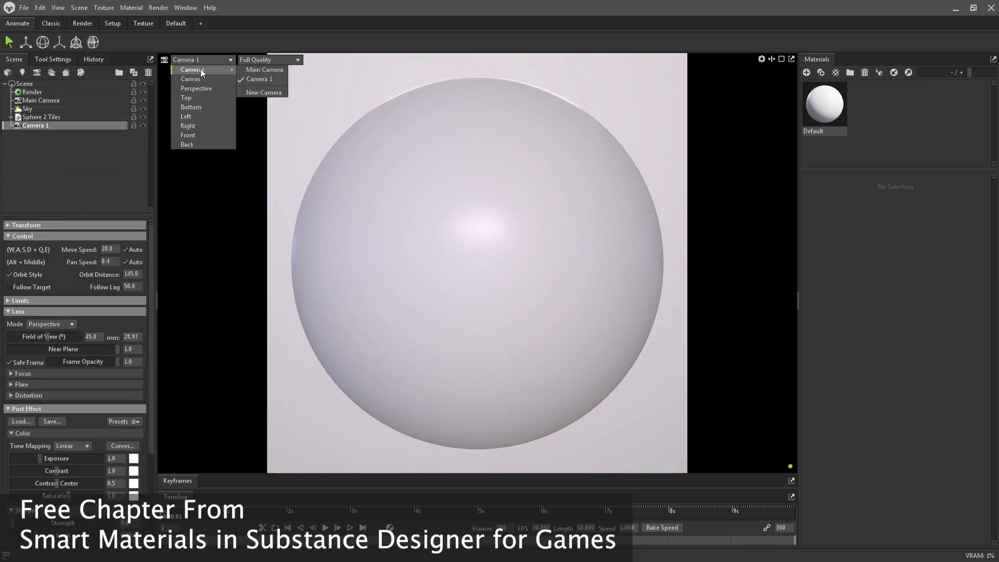
click(255, 79)
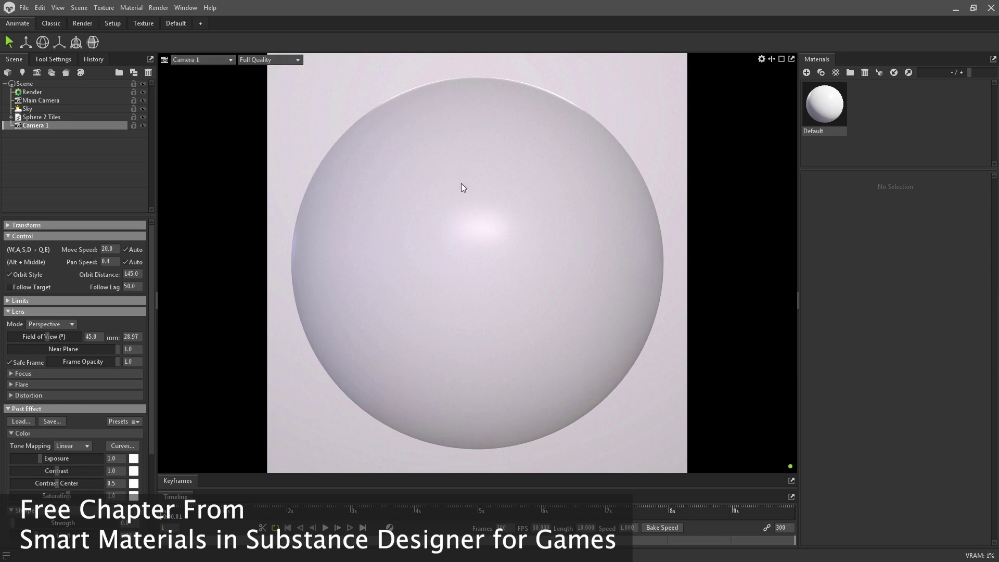
scroll(460, 177, down, 5)
mouse_move(459, 168)
mouse_down()
mouse_move(406, 167)
mouse_move(517, 173)
mouse_up()
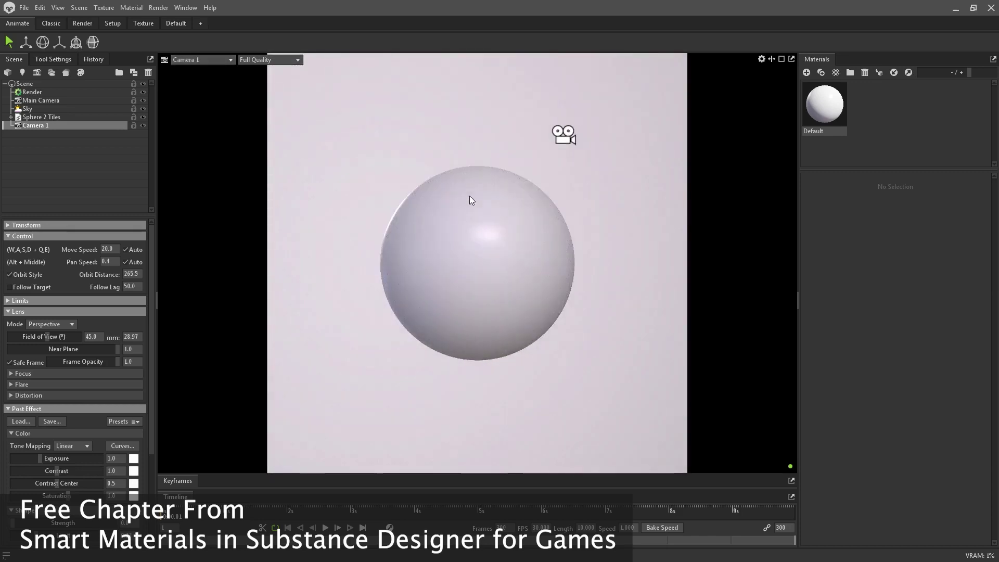
scroll(469, 195, up, 4)
scroll(469, 215, up, 1)
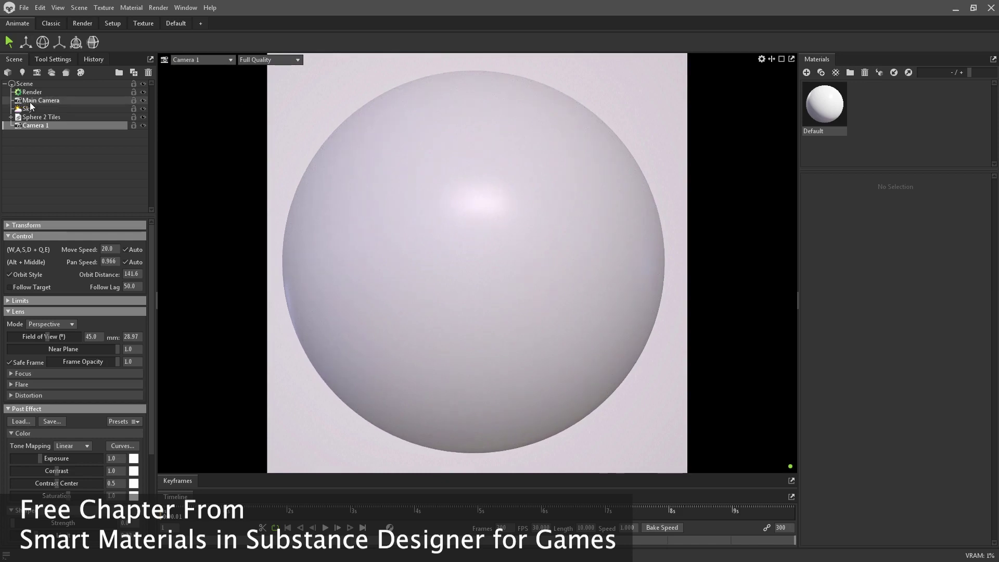
click(21, 100)
Give Camera 1 sharpen 1.139, bloom brightness 0.004 and vignette 0.465, then select Sky
click(28, 126)
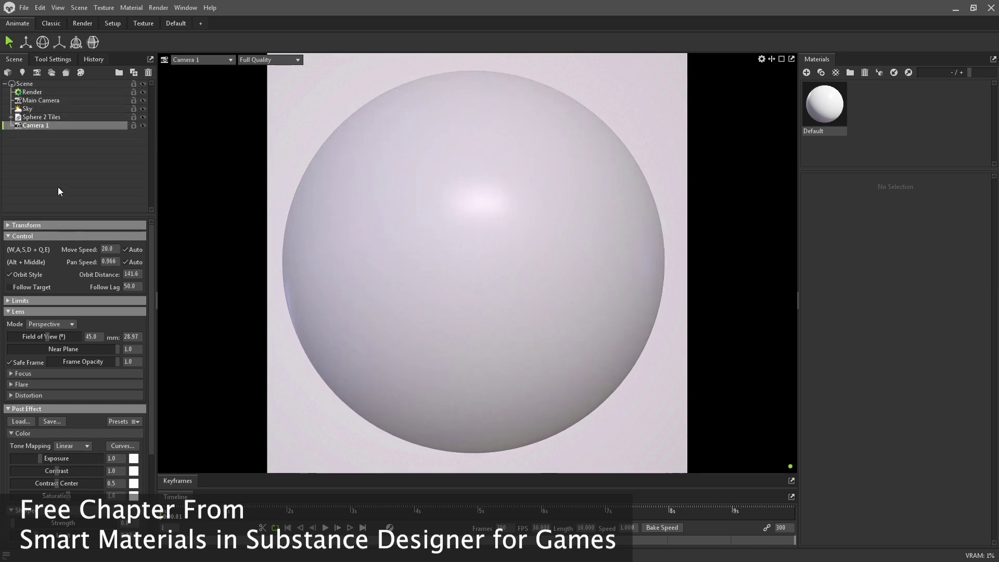
scroll(108, 359, down, 3)
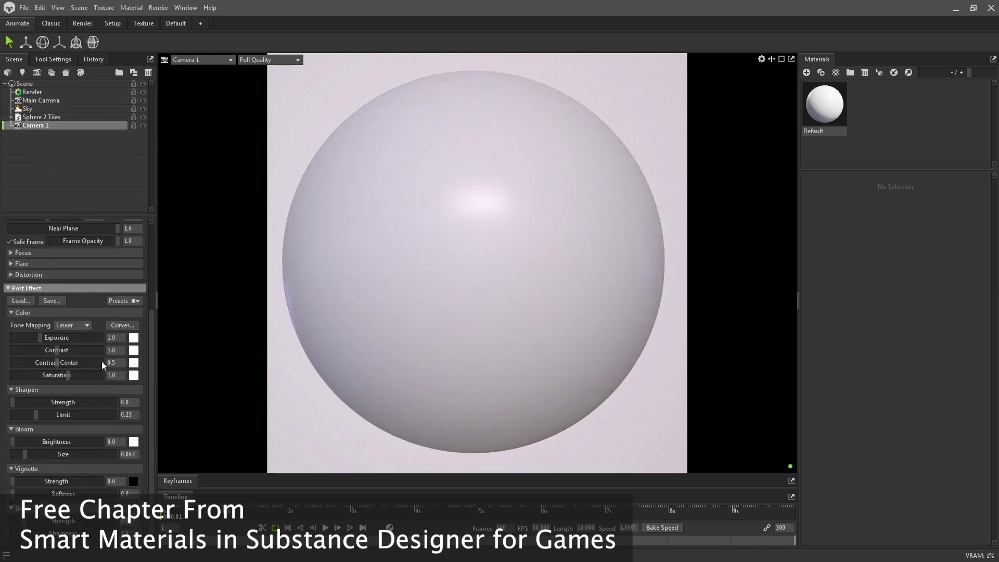
drag(33, 403, 62, 403)
drag(14, 443, 32, 443)
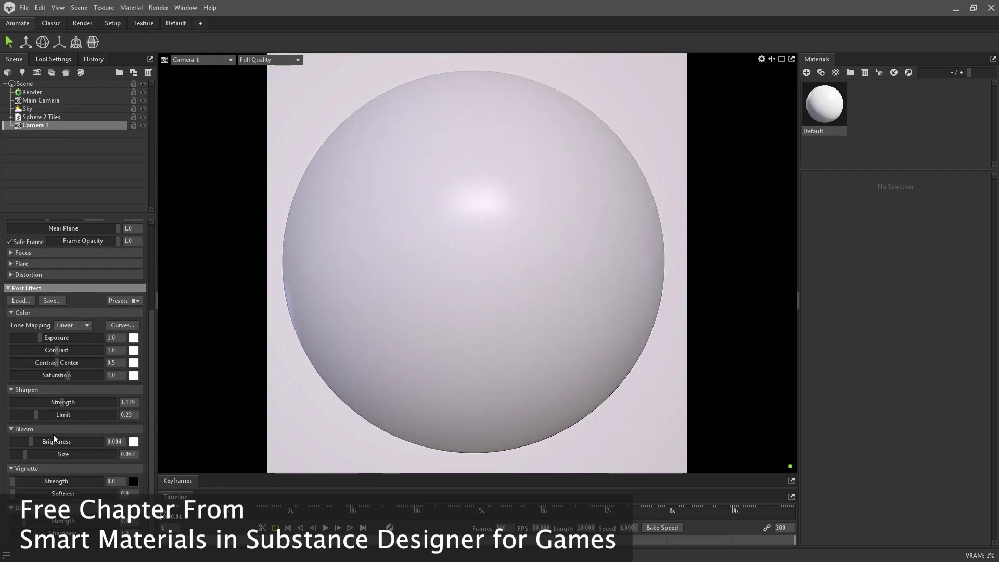
mouse_move(20, 478)
mouse_down()
mouse_move(97, 475)
mouse_move(39, 477)
mouse_move(61, 470)
mouse_up()
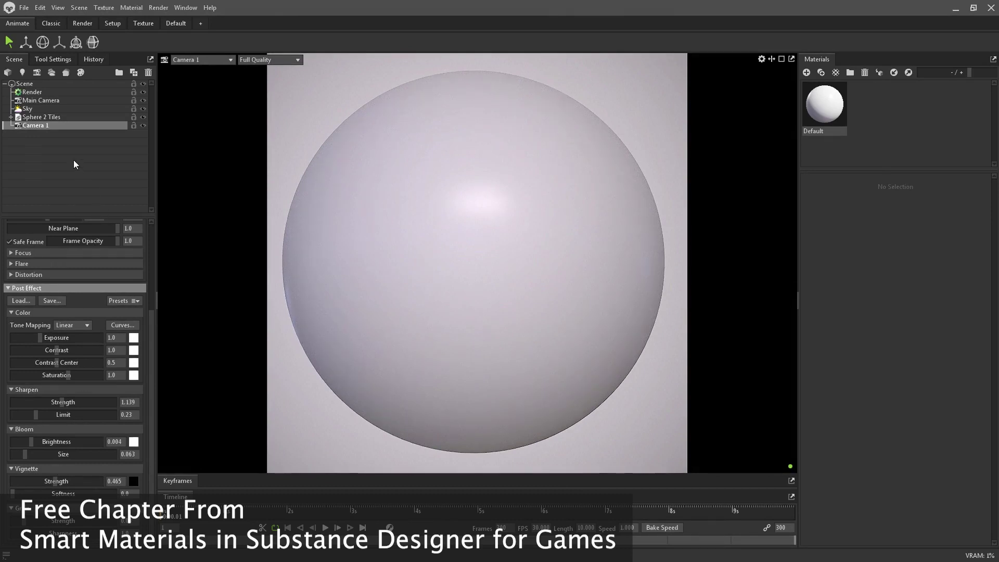
click(46, 110)
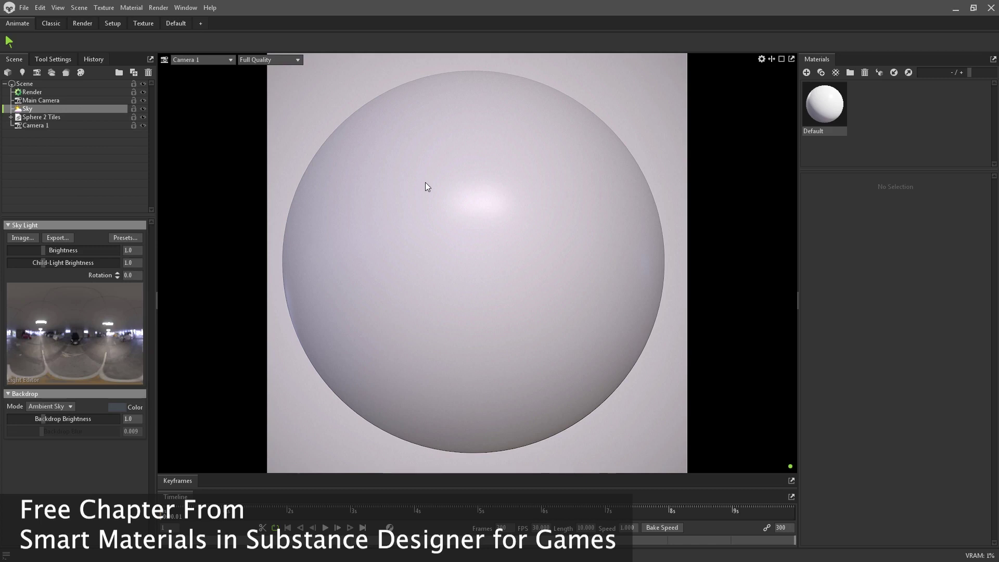
Light the scene with the Lagoon Coast Dusk sky preset from the sky Library
click(136, 240)
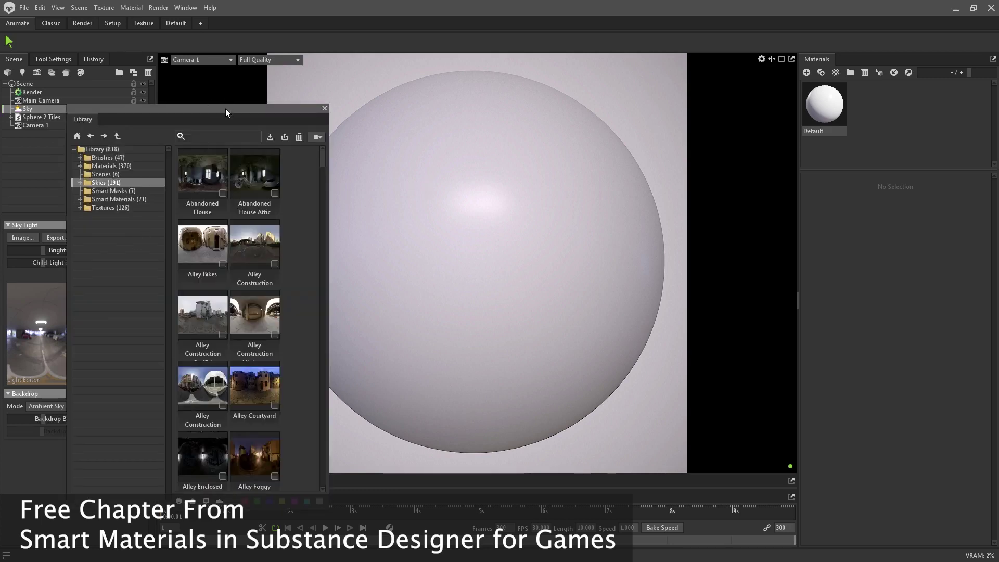
drag(226, 108, 314, 61)
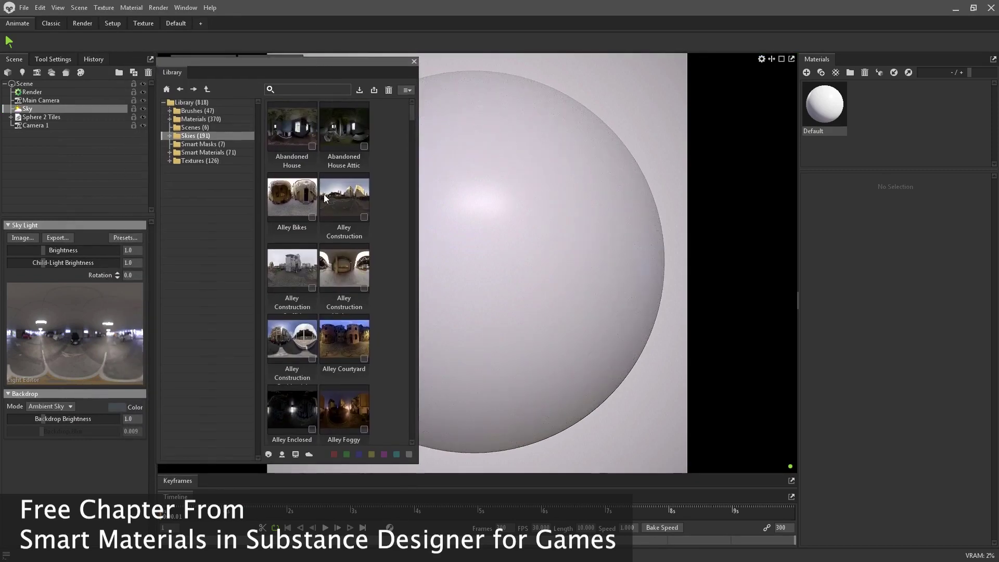
scroll(327, 211, down, 5)
scroll(329, 230, down, 8)
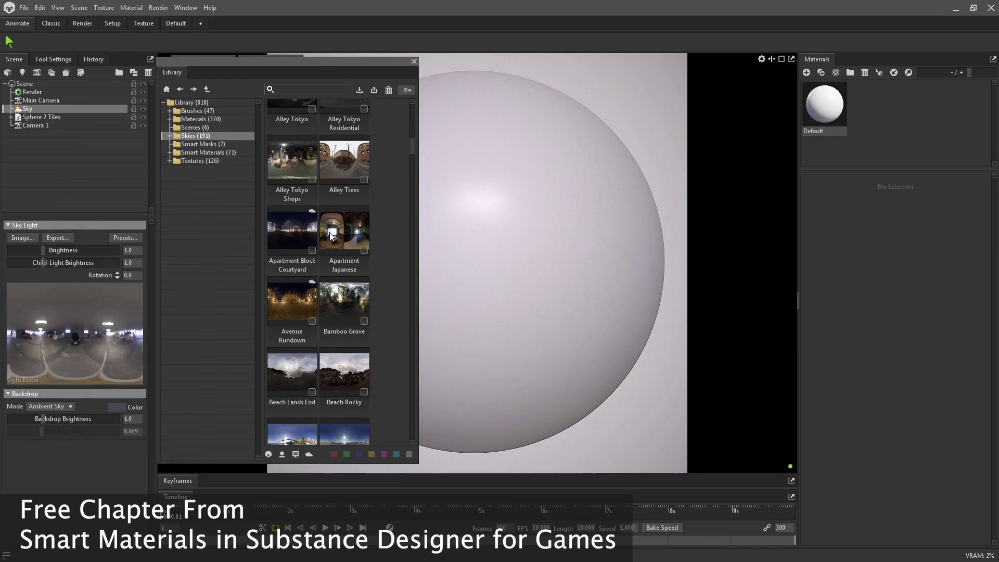
scroll(330, 236, down, 15)
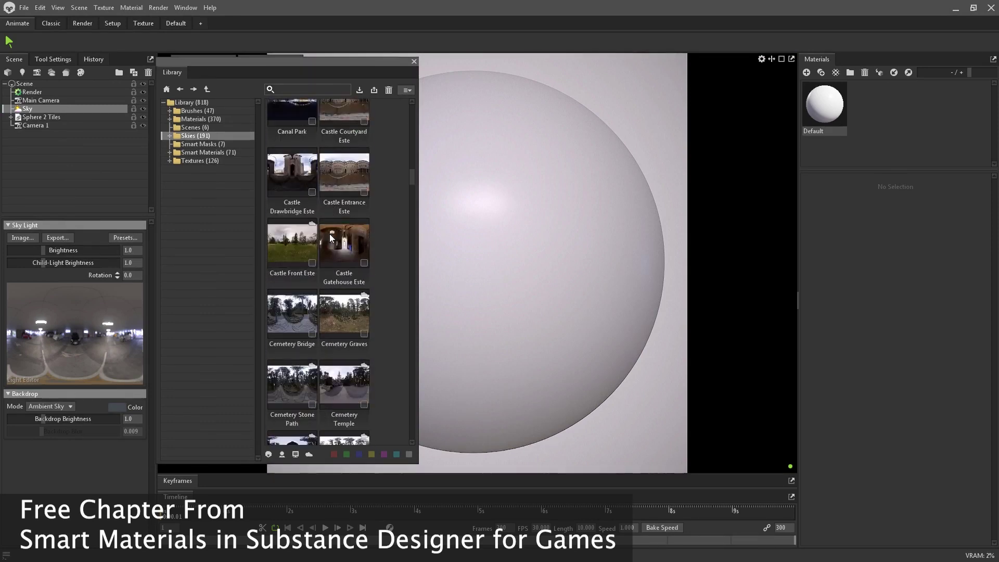
scroll(330, 234, down, 15)
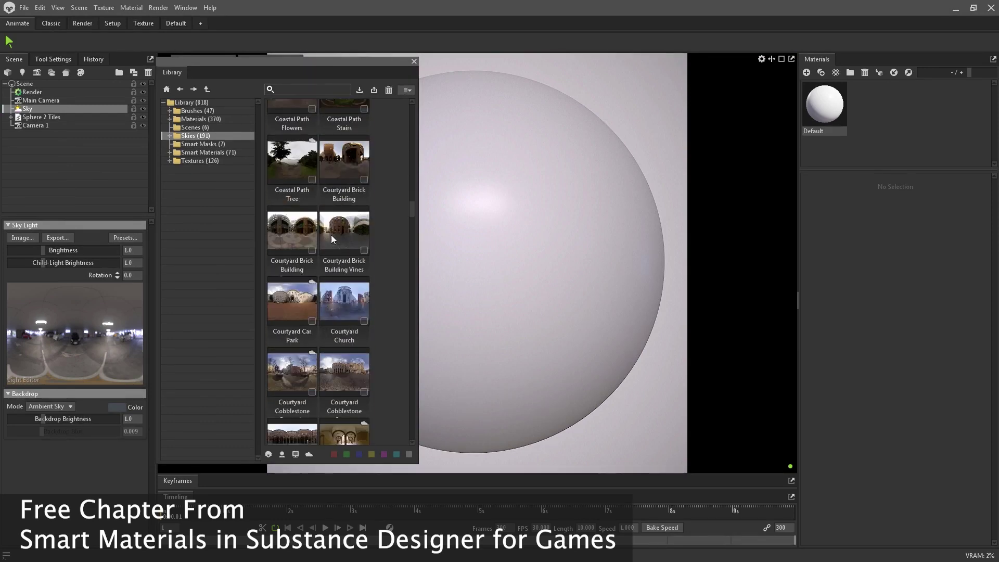
scroll(331, 235, down, 8)
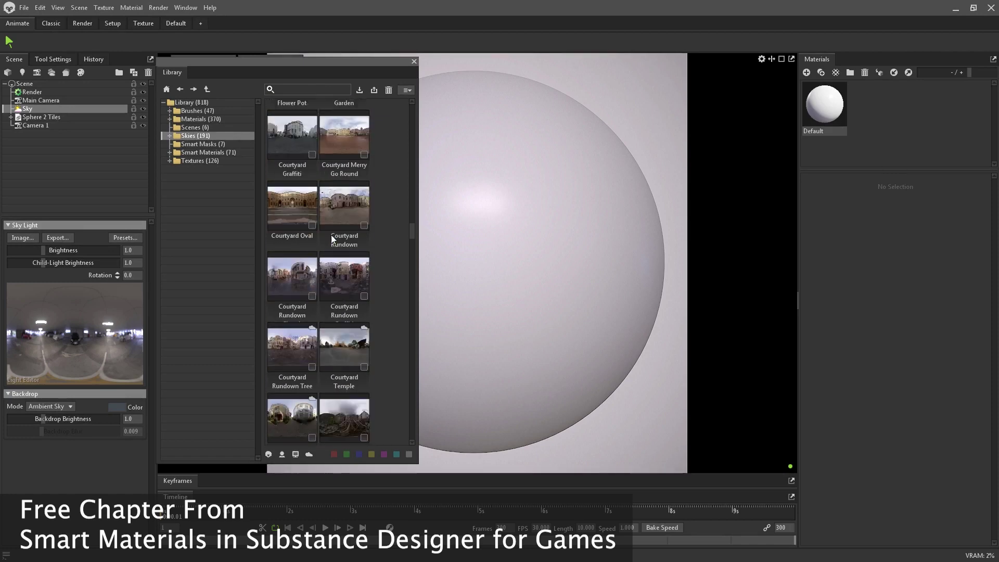
scroll(331, 235, down, 8)
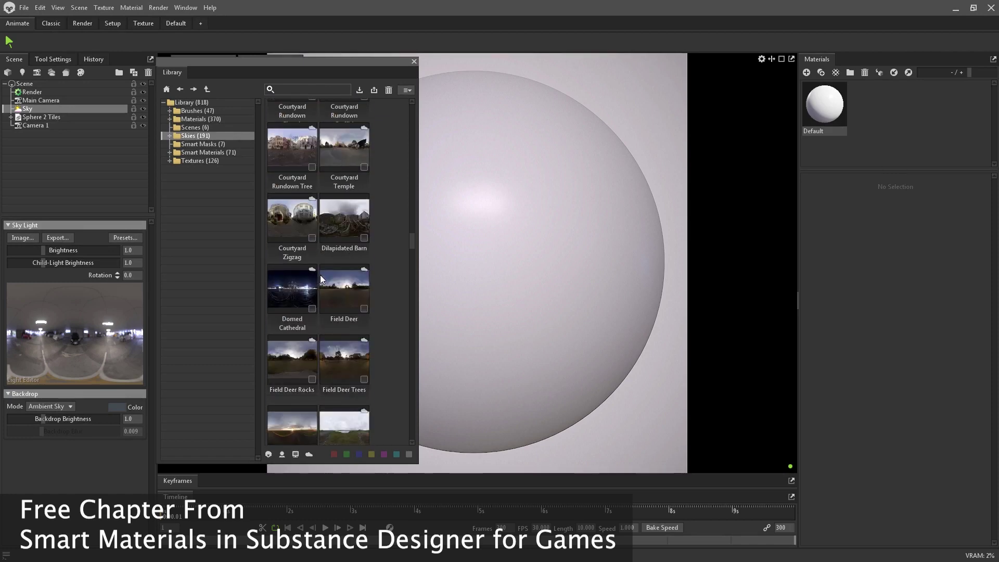
scroll(320, 275, down, 8)
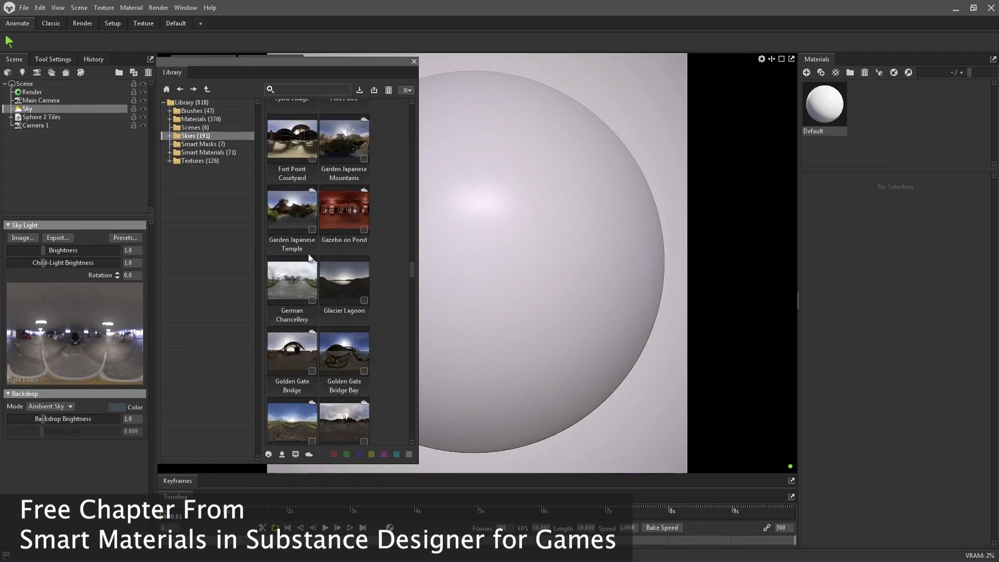
scroll(309, 255, down, 6)
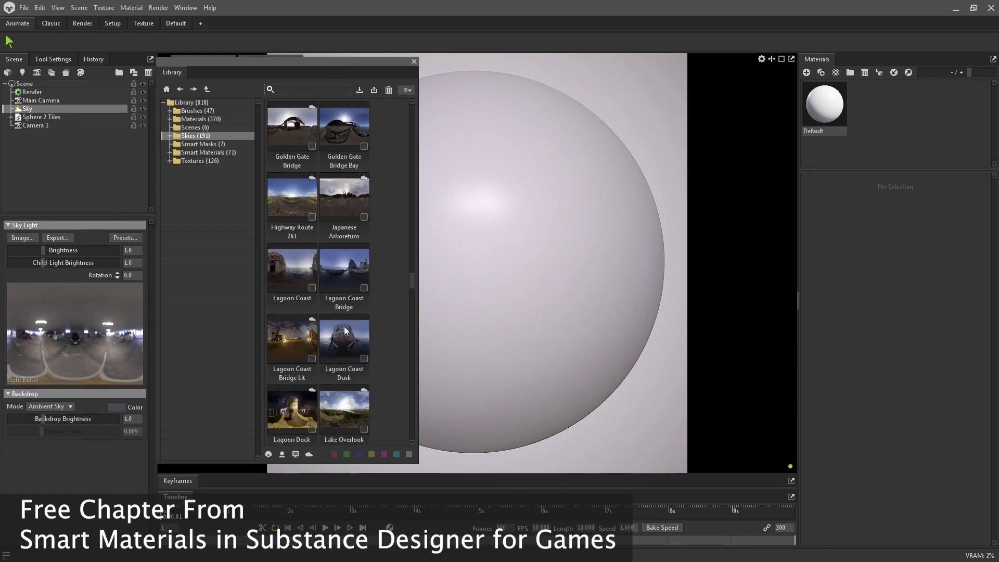
scroll(345, 330, down, 2)
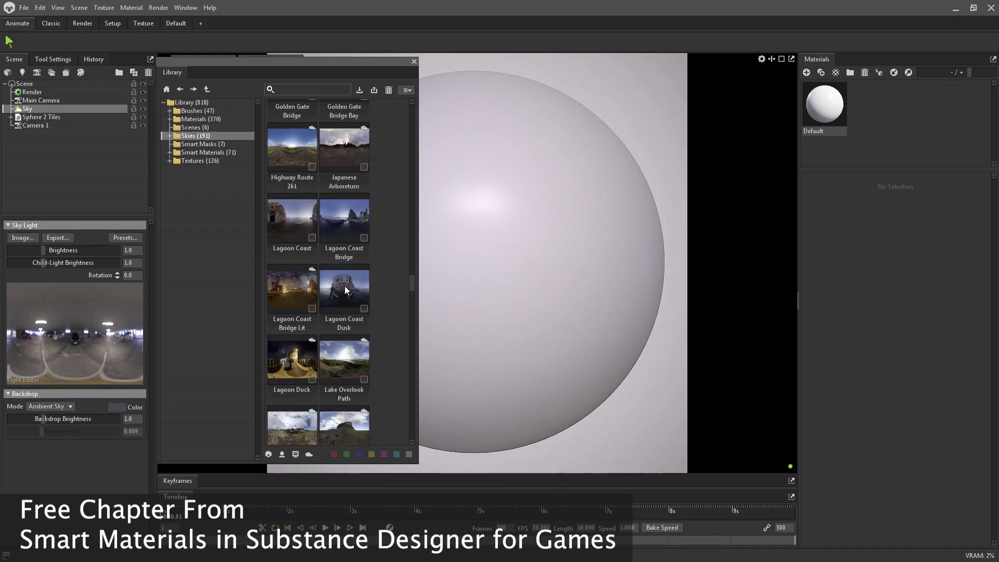
double_click(346, 290)
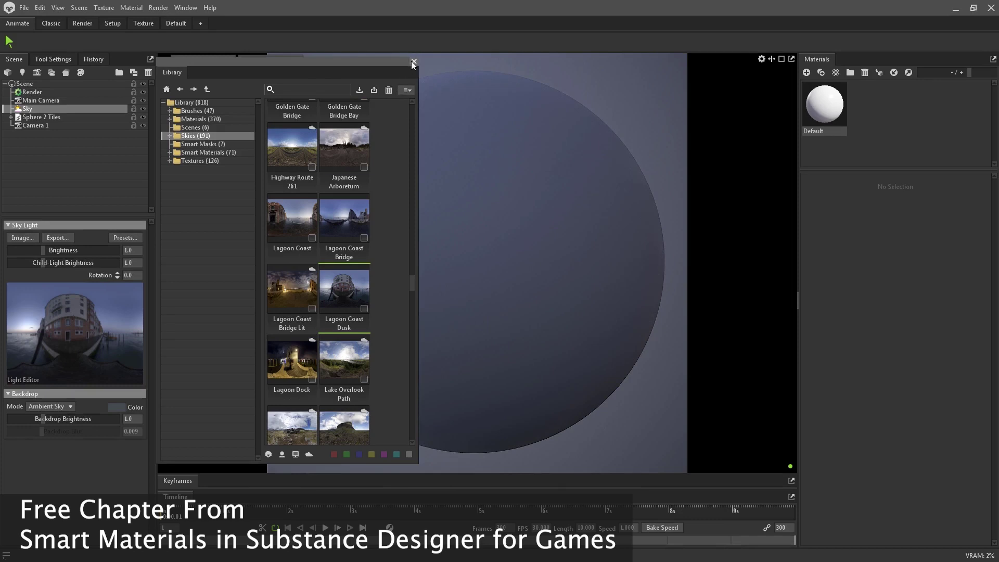
Close the Library and rotate the sky to about -180
scroll(393, 283, down, 5)
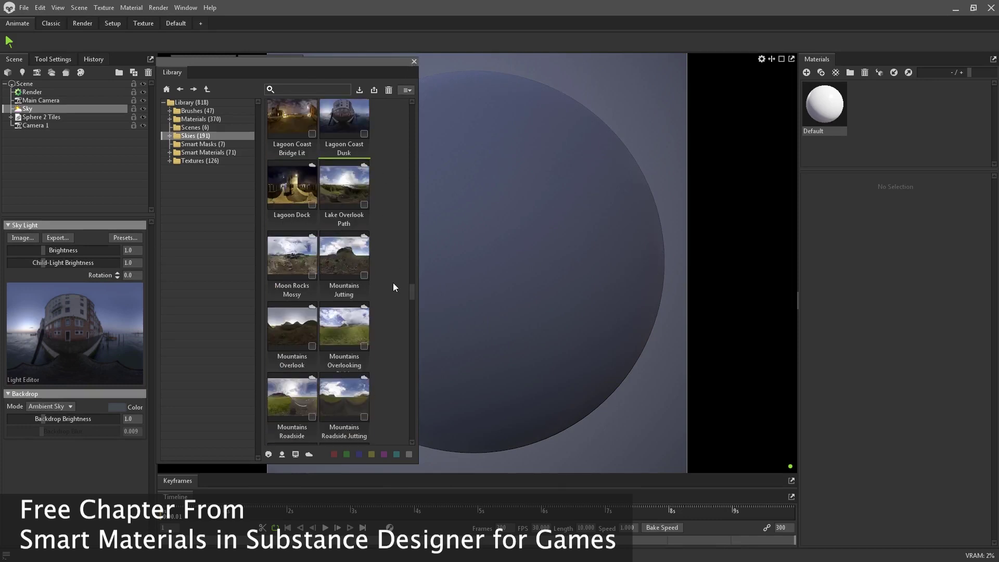
click(414, 61)
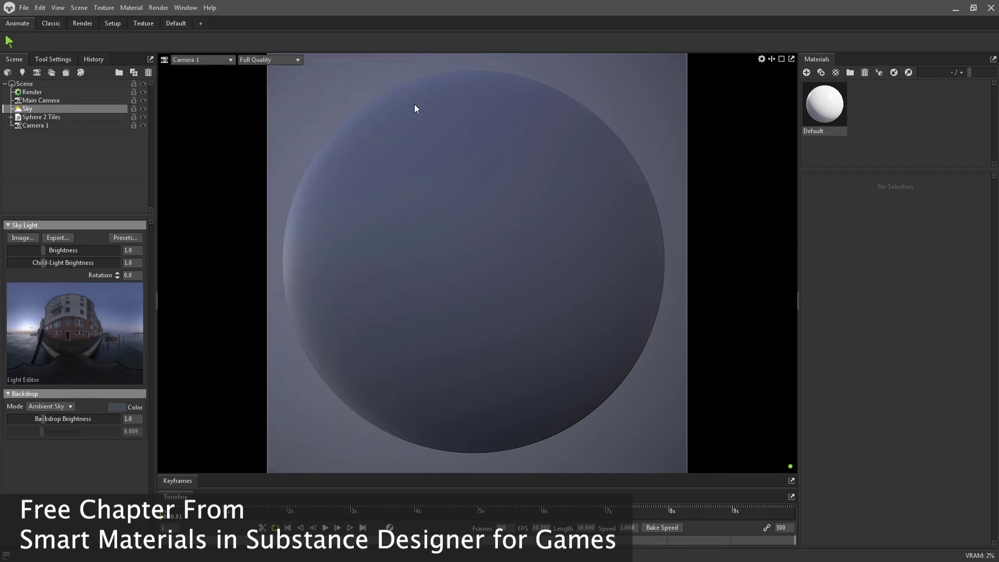
shift+drag(556, 209, 412, 202)
Swap the sky to the Alley Narrow preset after briefly trying Alley Graffiti Stucco
right_click(366, 196)
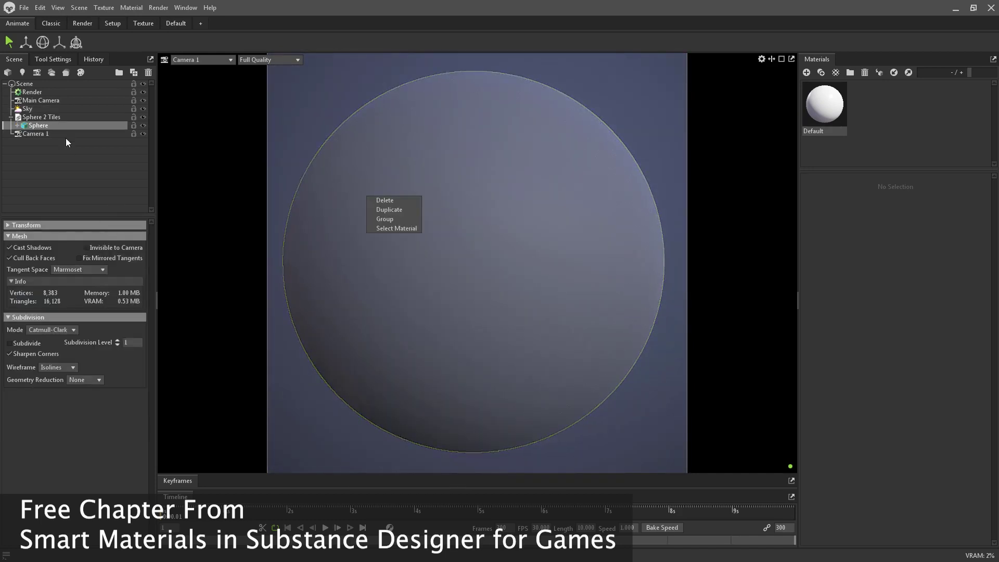
click(29, 109)
click(11, 117)
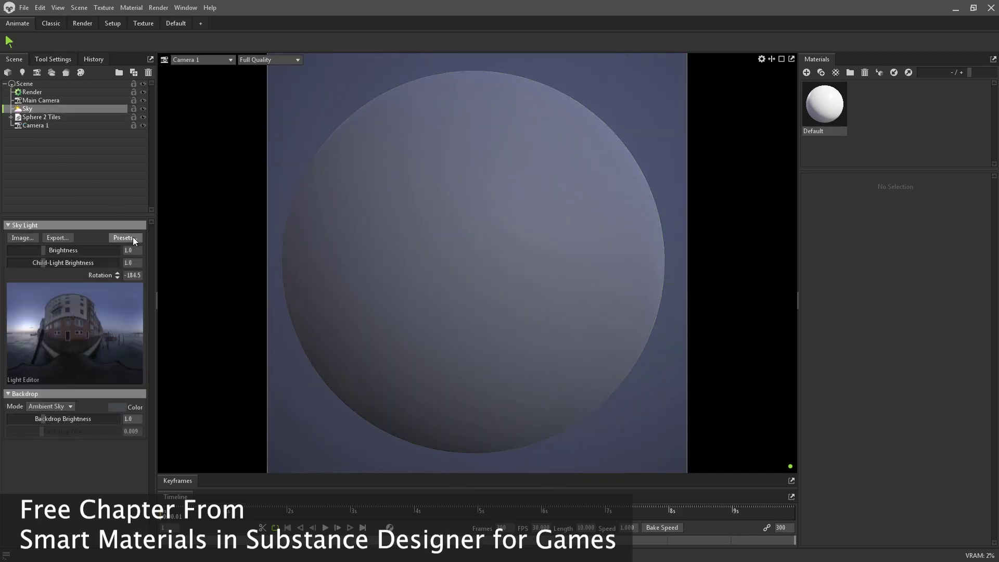
click(126, 238)
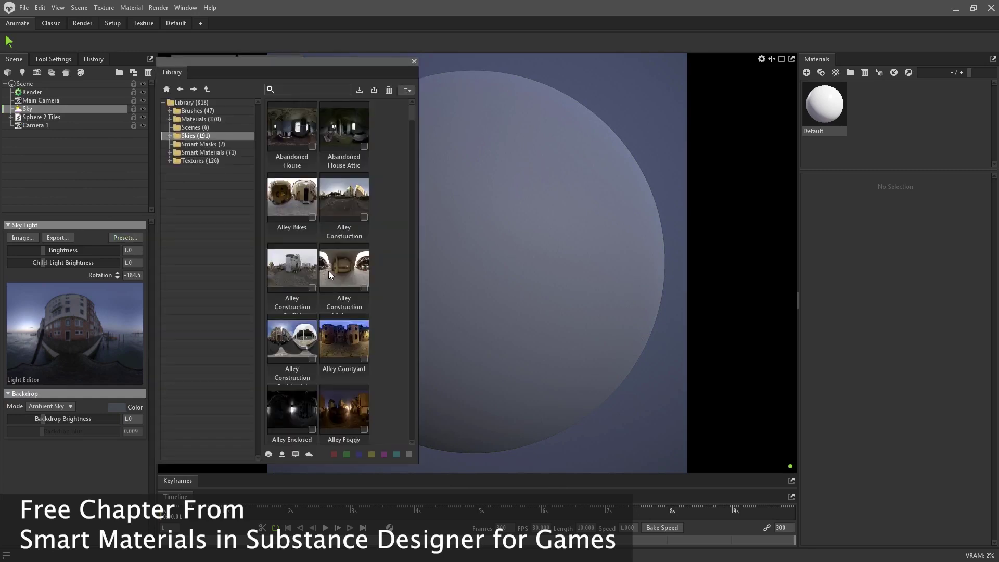
scroll(312, 249, down, 5)
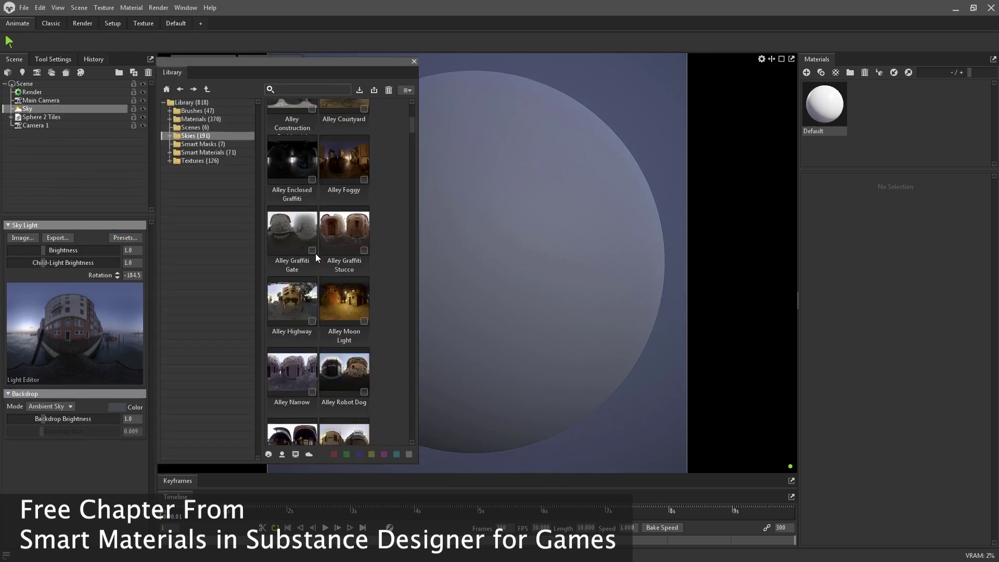
click(297, 372)
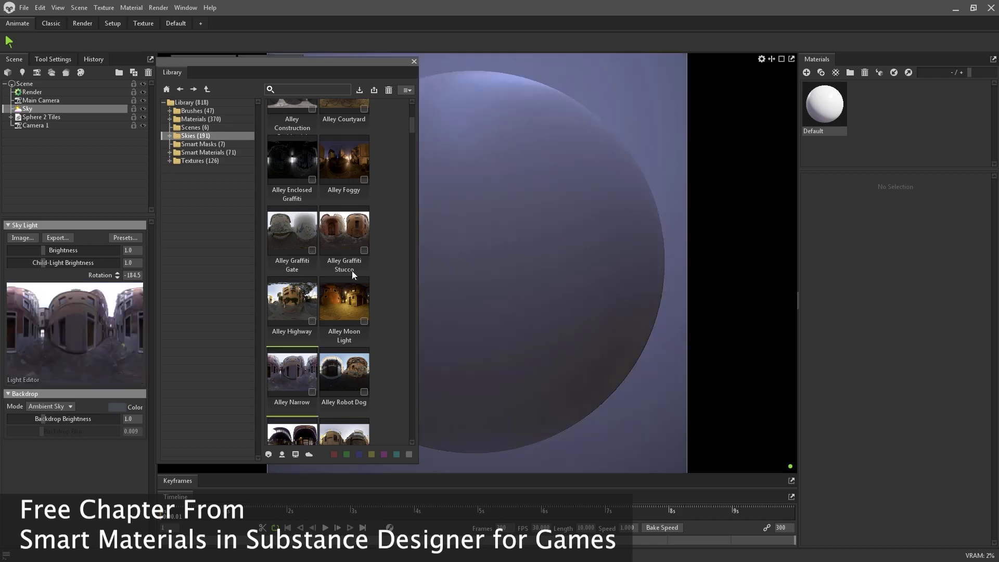
click(355, 228)
click(297, 363)
click(413, 61)
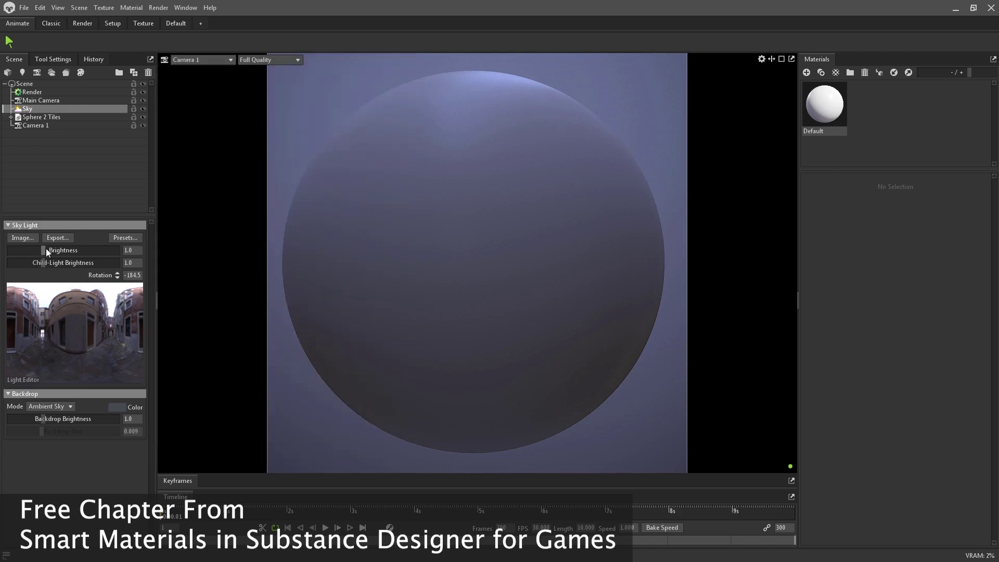
Set the Sky Light brightness to 1.5
drag(46, 250, 117, 253)
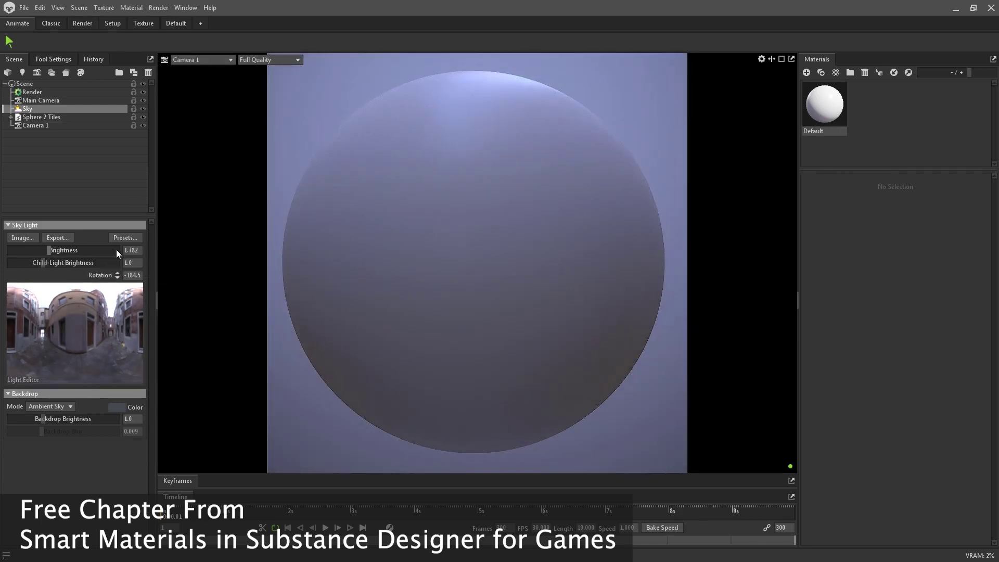
click(139, 251)
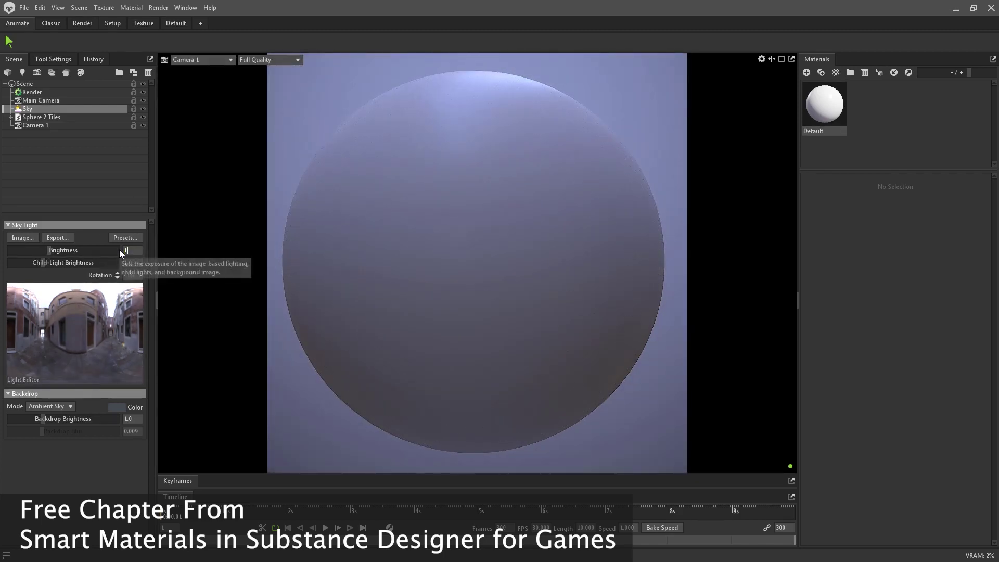
text(1.5)
key(Return)
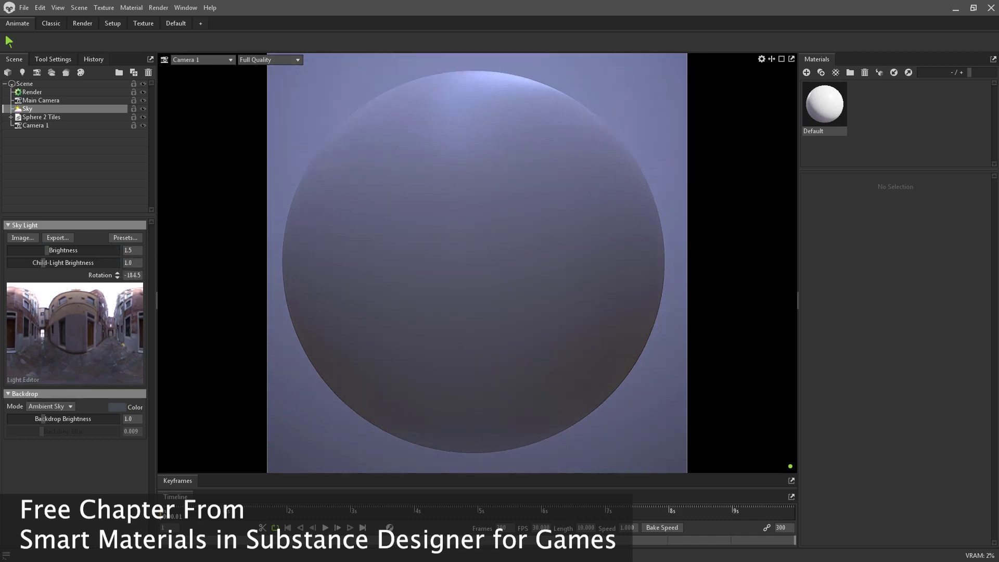
drag(881, 171, 882, 206)
Set the Default material's Displacement to Height and Occlusion to Occlusion
click(821, 95)
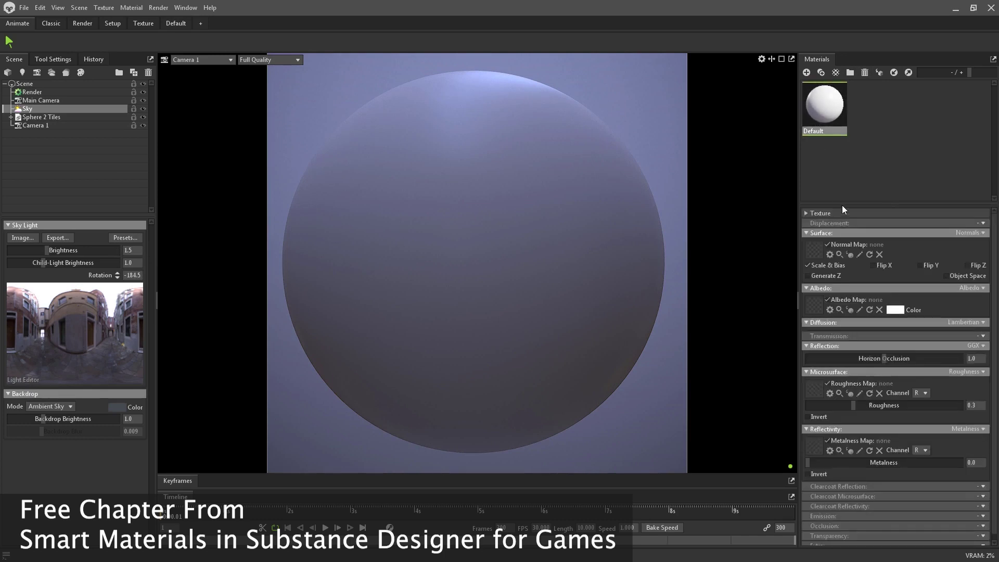
drag(842, 205, 844, 143)
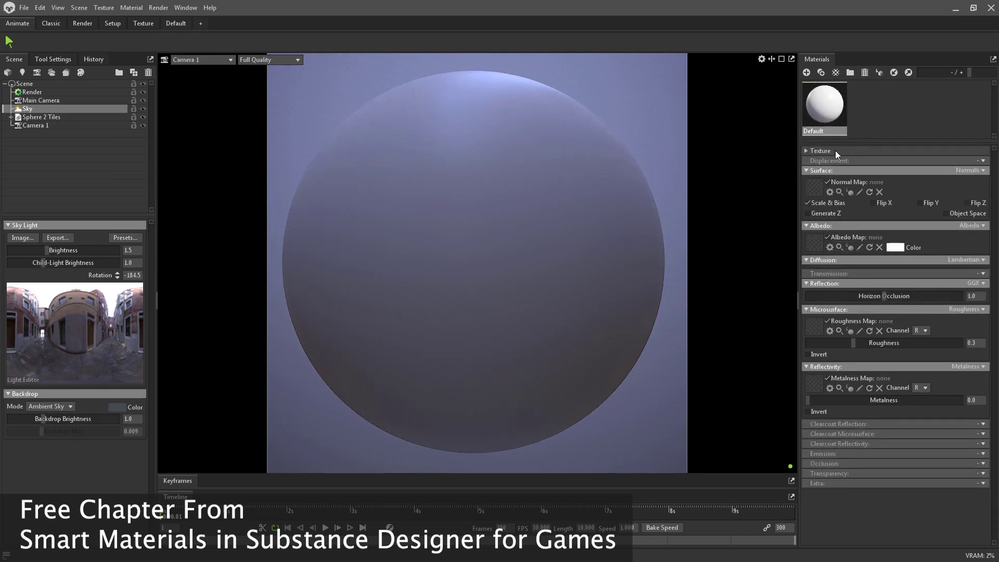
click(982, 161)
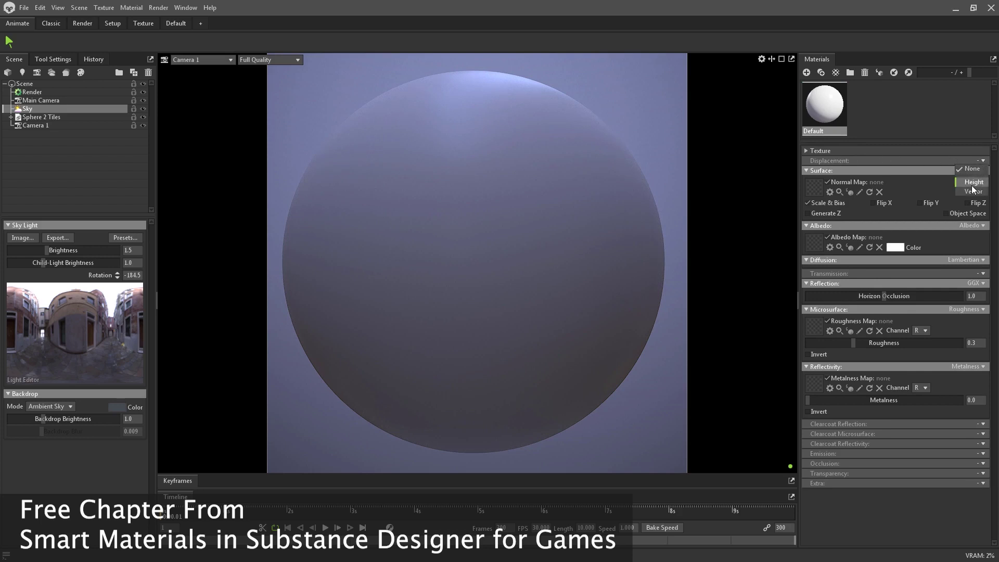
click(973, 183)
scroll(944, 197, down, 1)
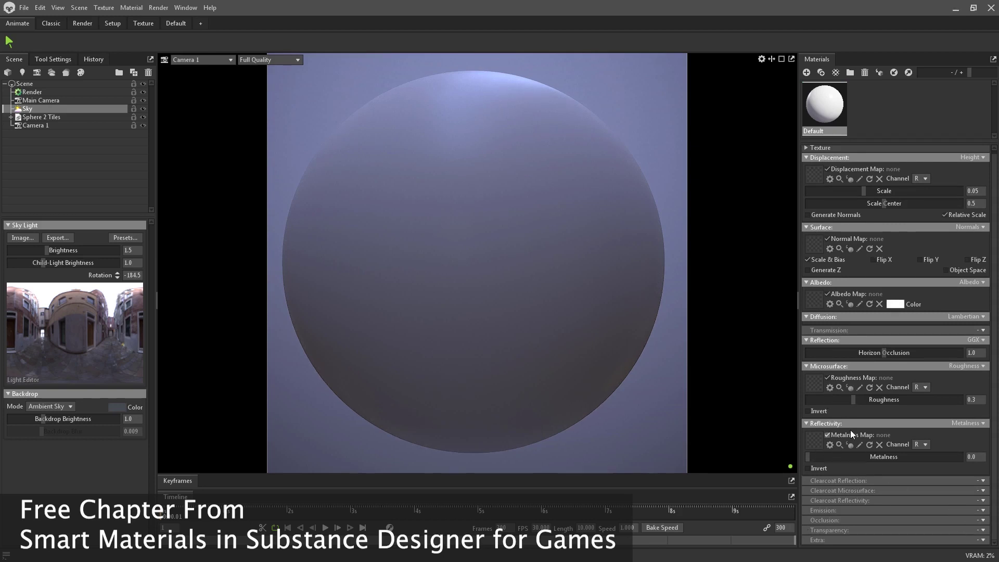
click(984, 521)
click(961, 540)
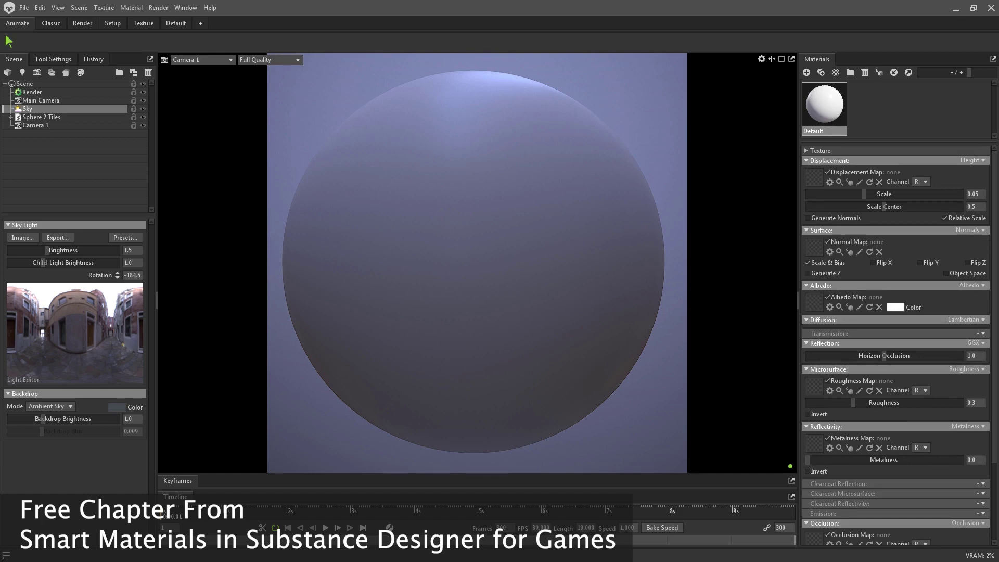
Locate the exported pavement maps in SourceFiles > Textures > V1, then return to Marmoset
key(alt+Tab)
click(655, 149)
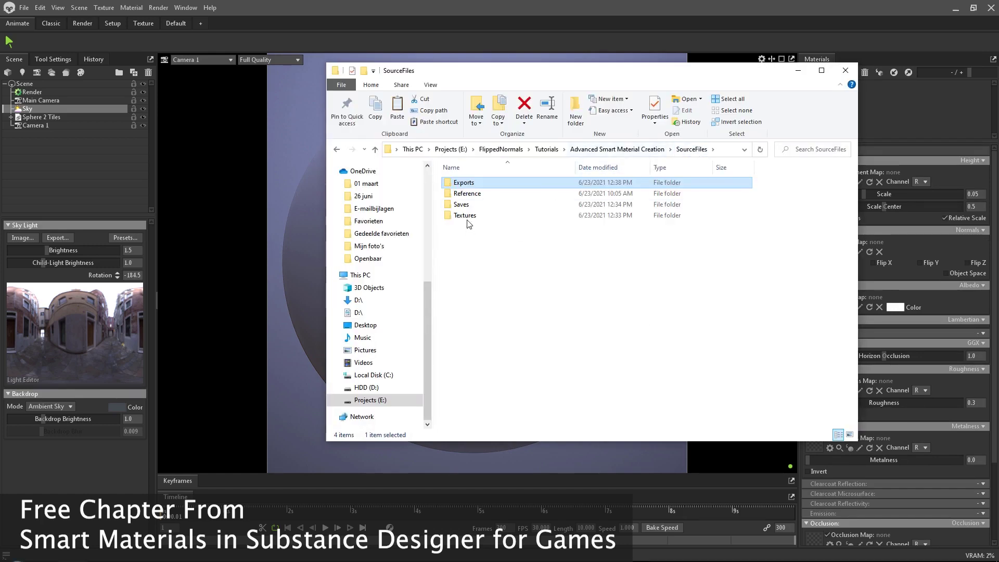
double_click(466, 218)
double_click(461, 182)
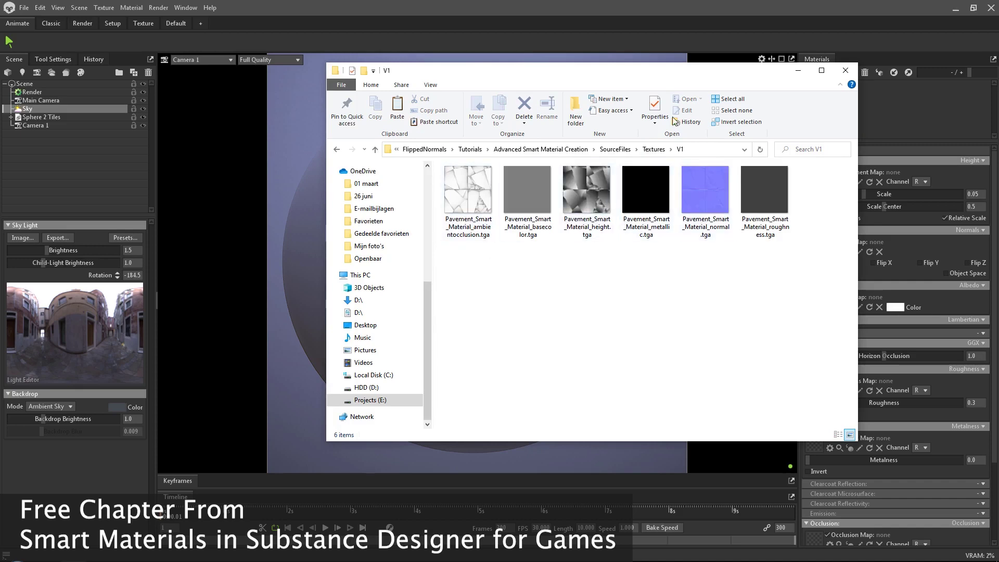
key(alt+Tab)
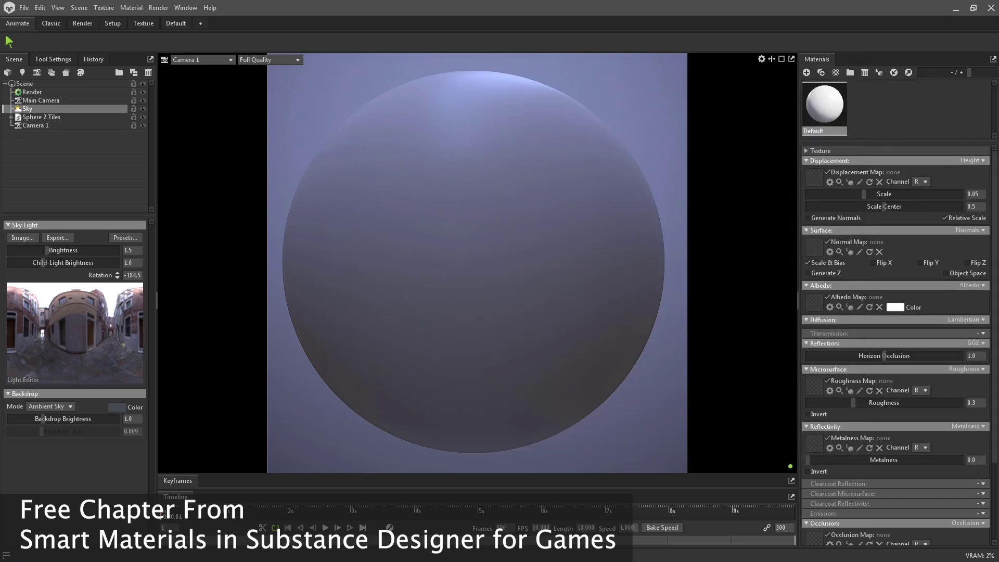
Assign the pavement height, normal and ambient occlusion TGAs to the material and lower Occlusion strength
drag(829, 172, 818, 180)
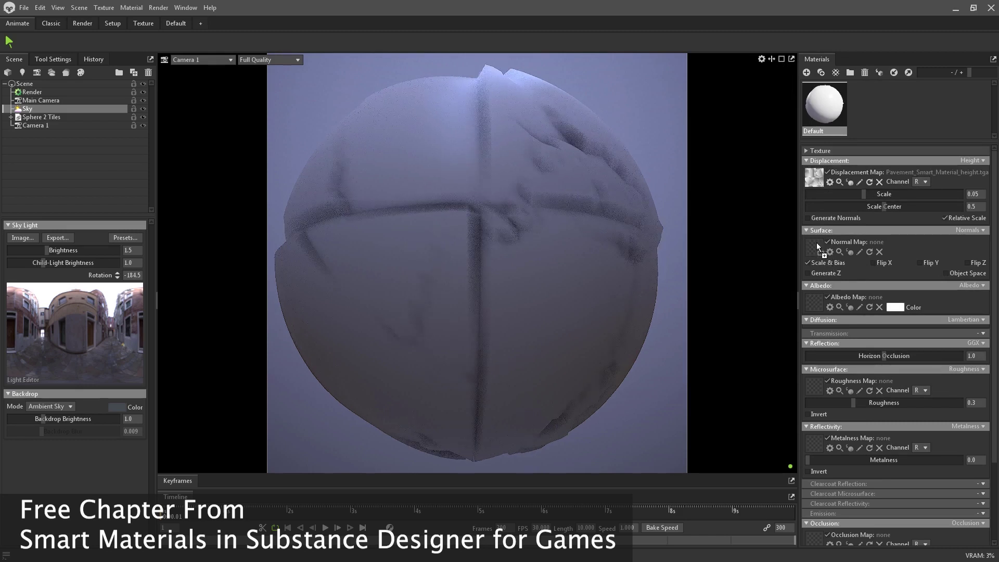
drag(817, 242, 816, 243)
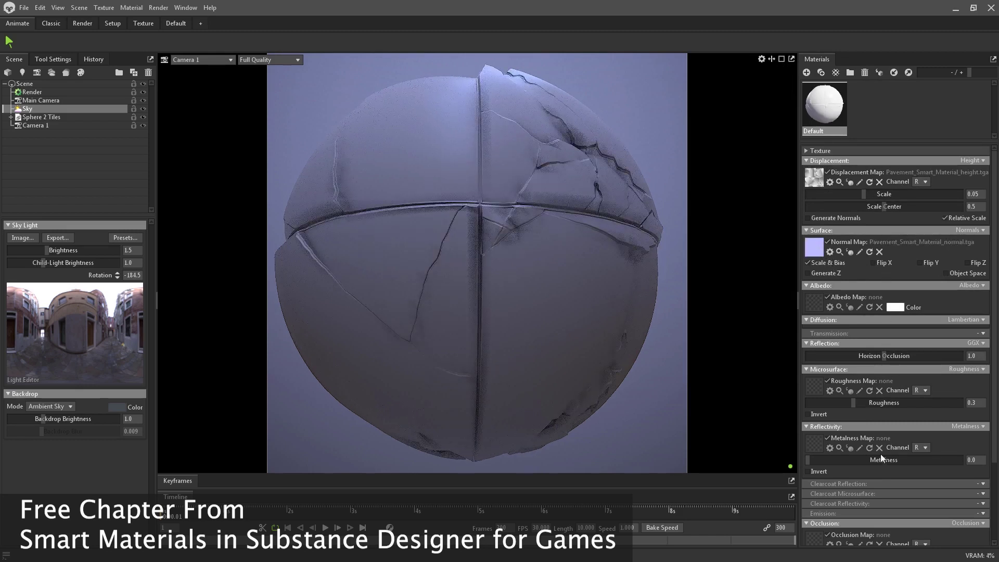
drag(791, 505, 816, 542)
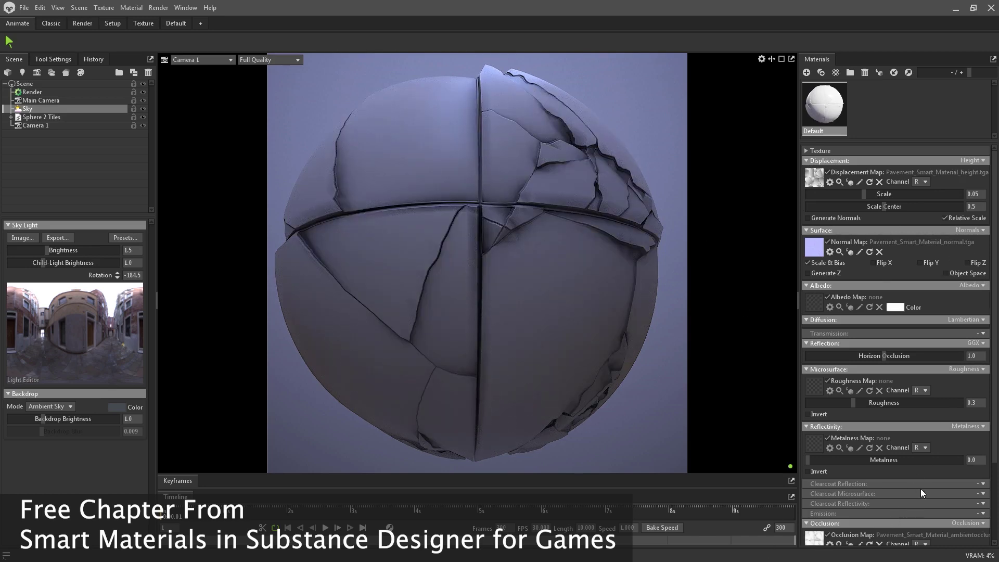
scroll(937, 479, down, 2)
drag(961, 482, 883, 482)
scroll(882, 482, up, 3)
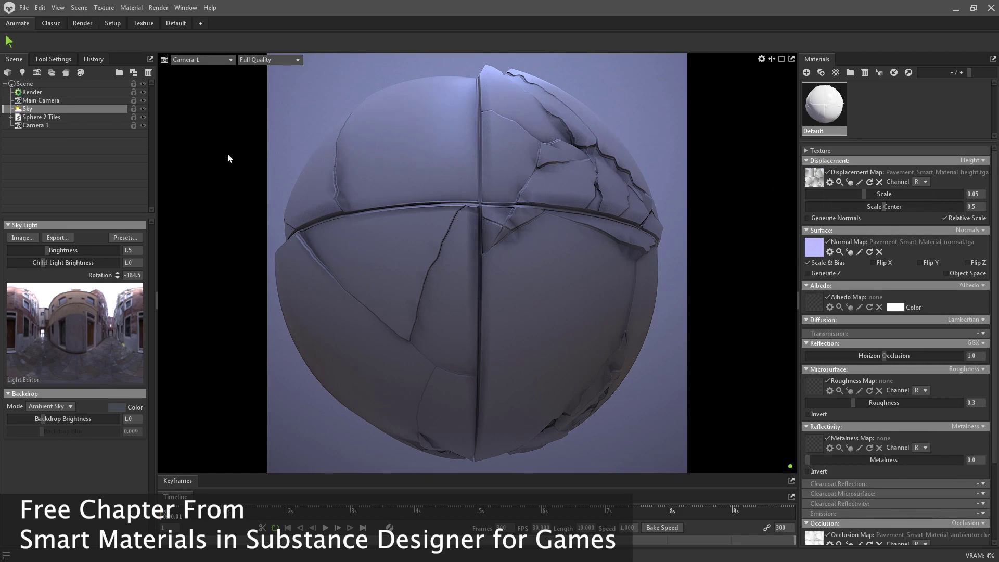
click(11, 117)
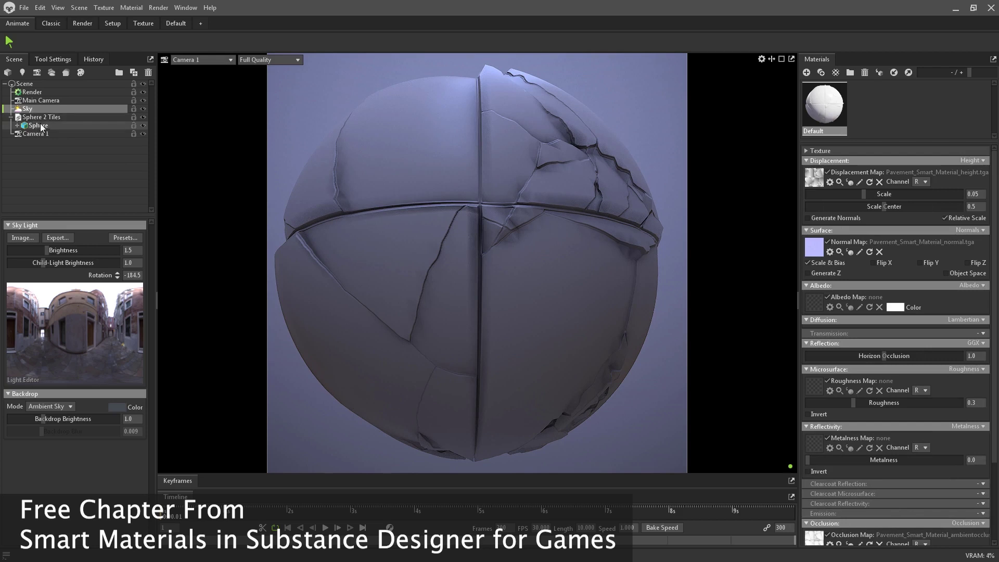
Set Texture Tiling to 2 and Displacement Scale to 0
click(807, 151)
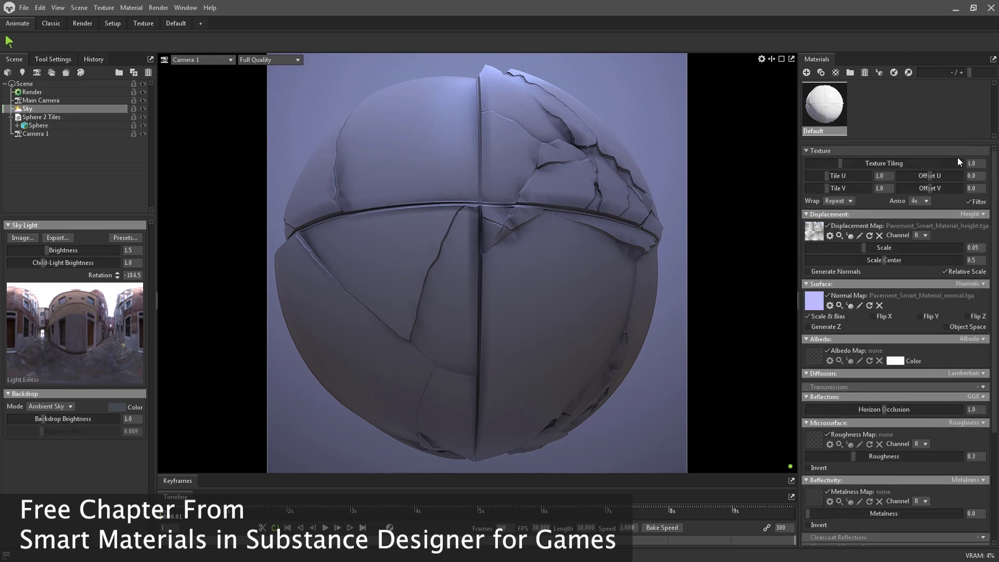
click(981, 163)
text(2)
key(Return)
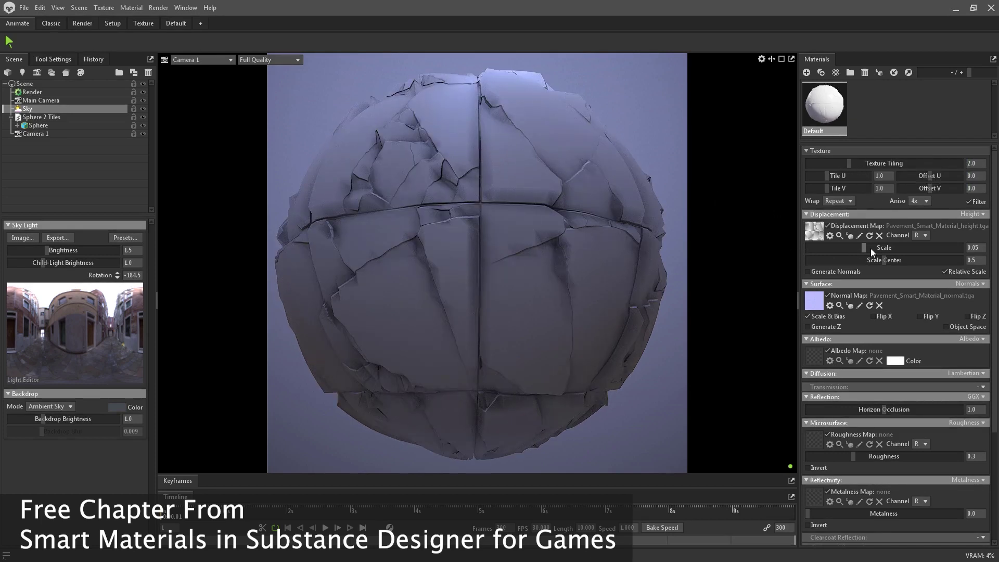
drag(863, 247, 816, 243)
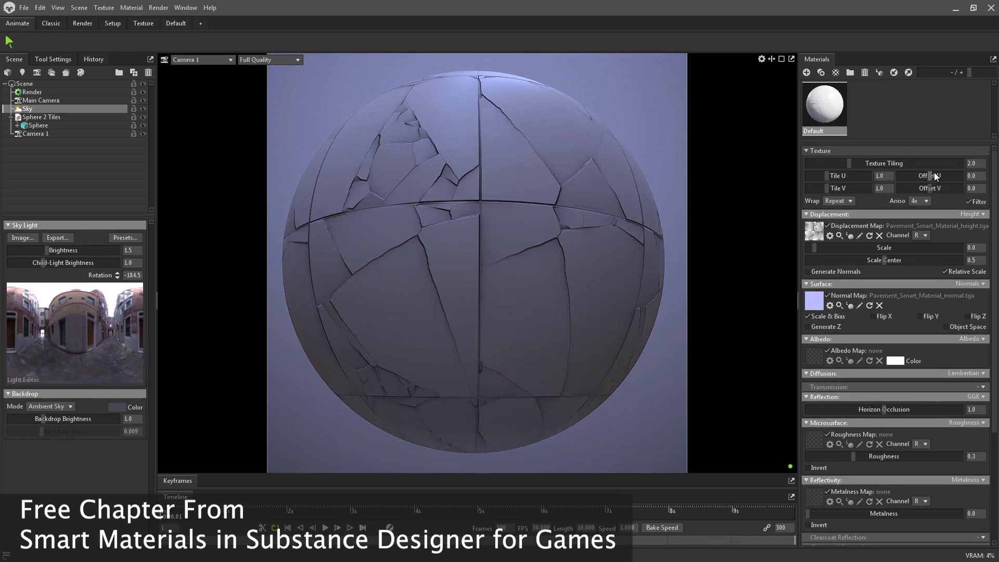
drag(585, 201, 587, 237)
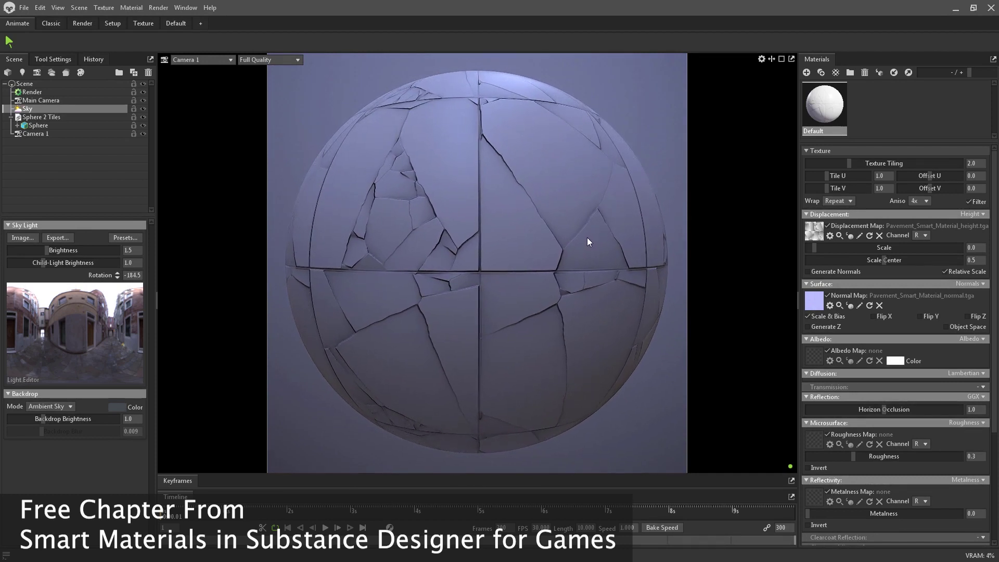
Test shifting Offset U, then reset it to 0
drag(929, 177, 990, 185)
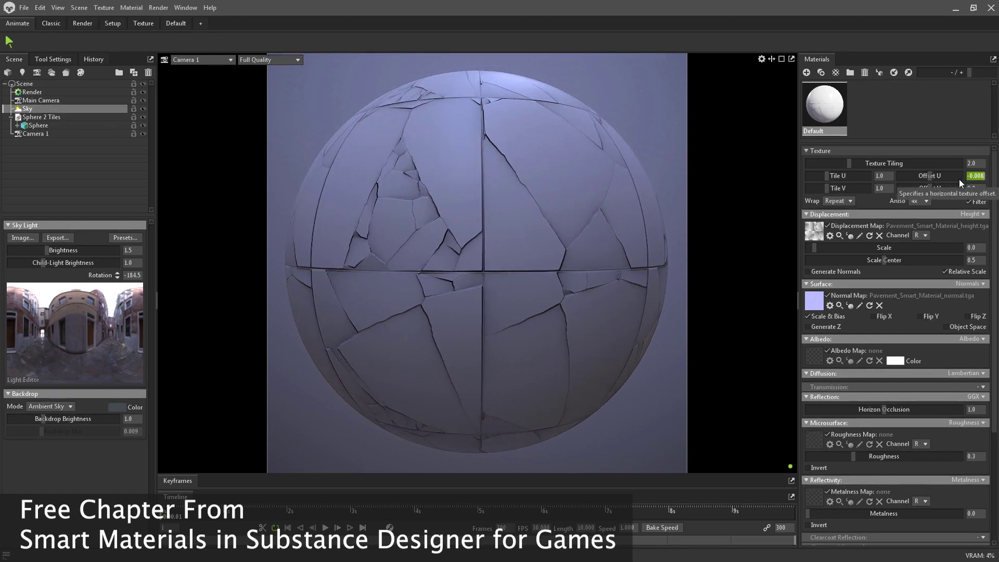
text(0)
key(Return)
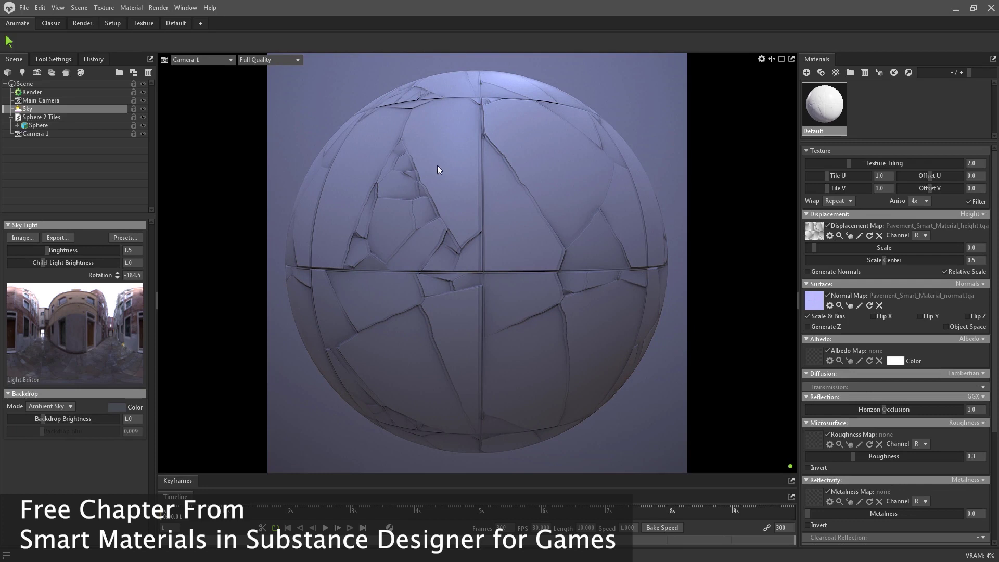
Lock Camera 1 in place
click(580, 194)
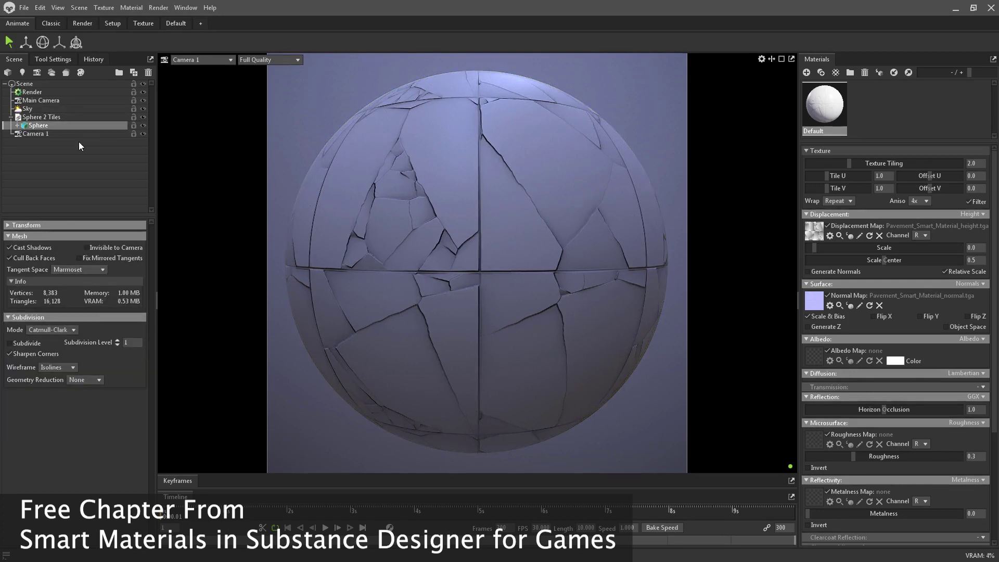
click(133, 134)
click(10, 117)
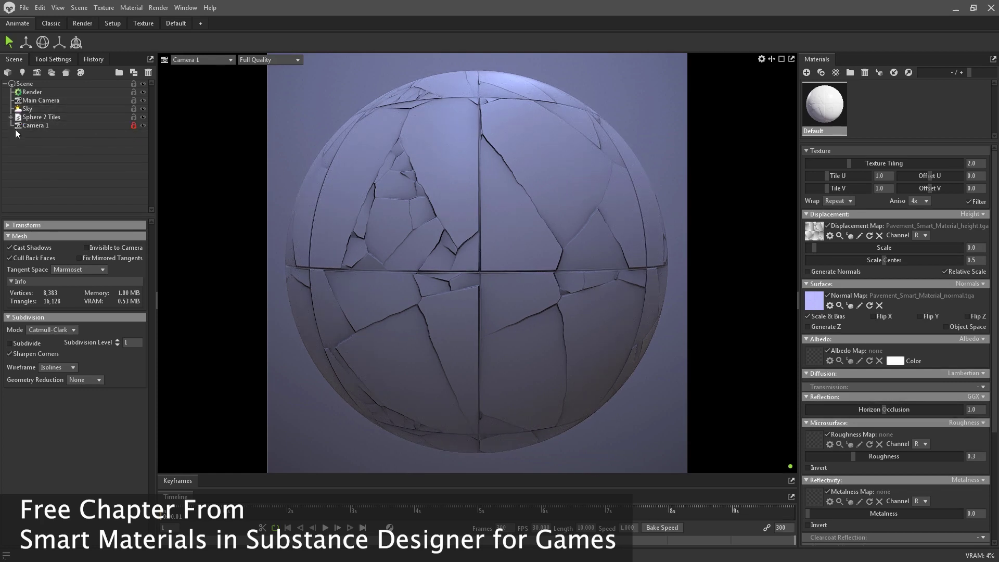
Switch the viewport to look through the Main Camera
click(201, 62)
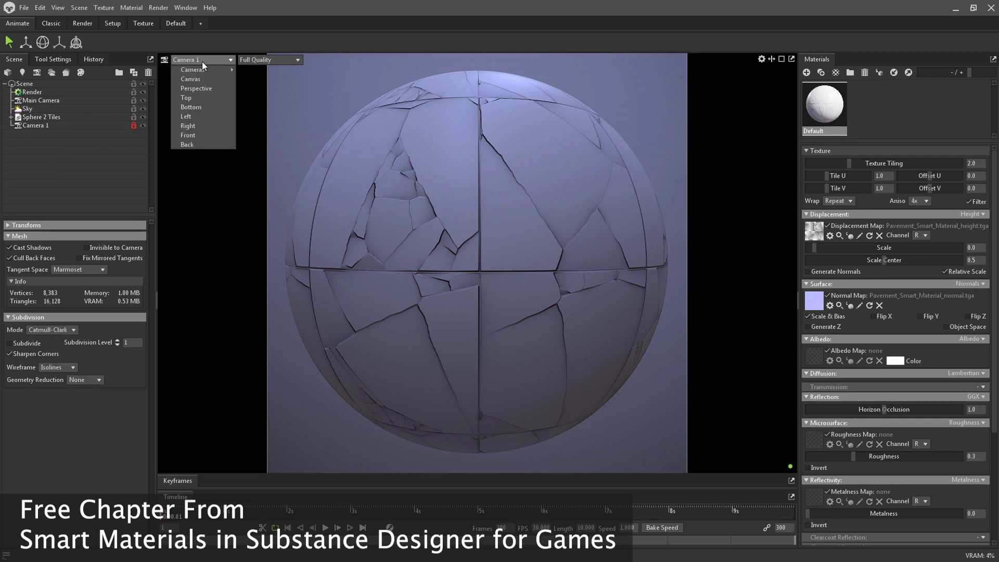
mouse_move(210, 69)
click(263, 70)
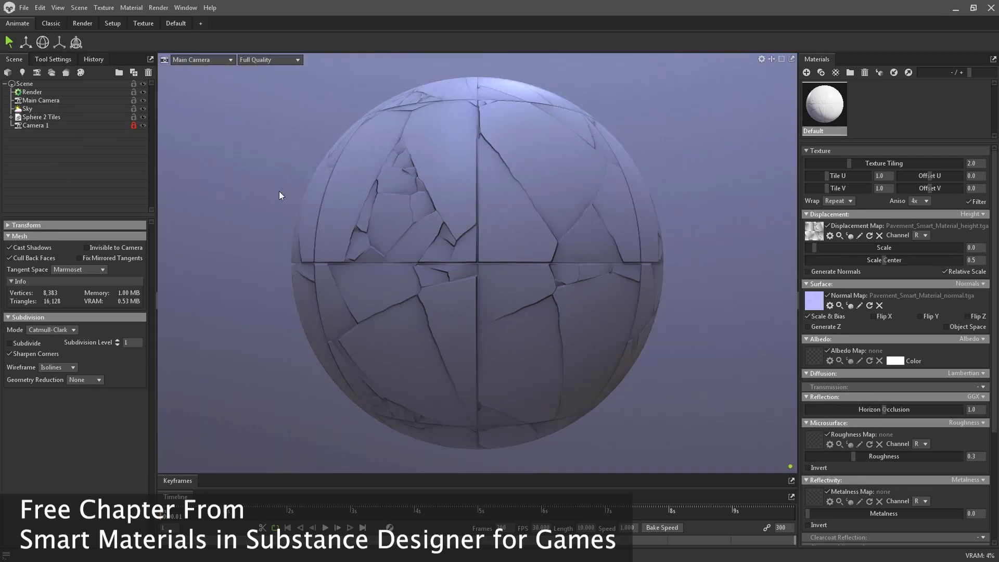
Add a directional light to the scene
right_click(64, 155)
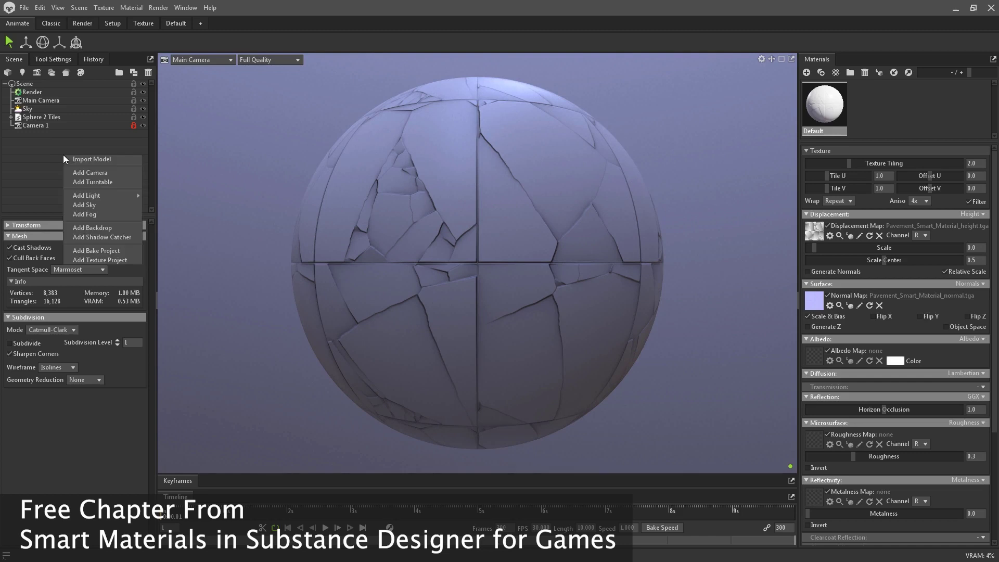
mouse_move(129, 199)
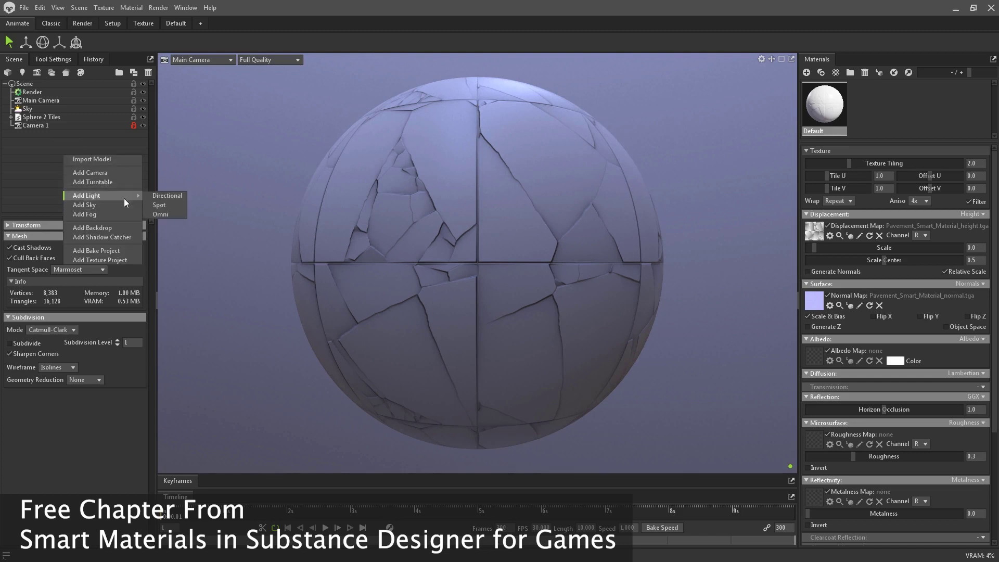
click(162, 196)
scroll(507, 224, down, 3)
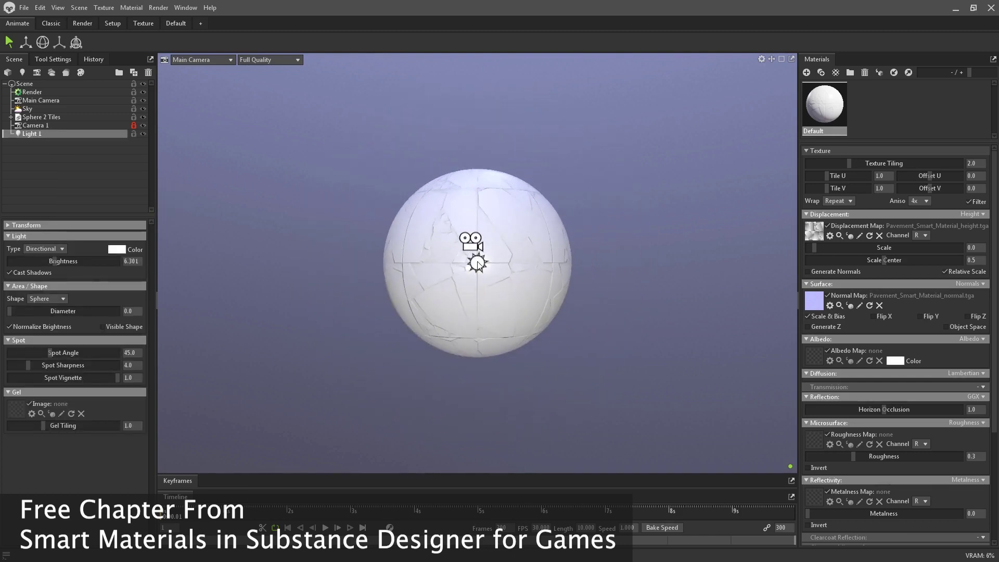
Move the new light above and to the right of the sphere
drag(477, 264, 389, 250)
key(w)
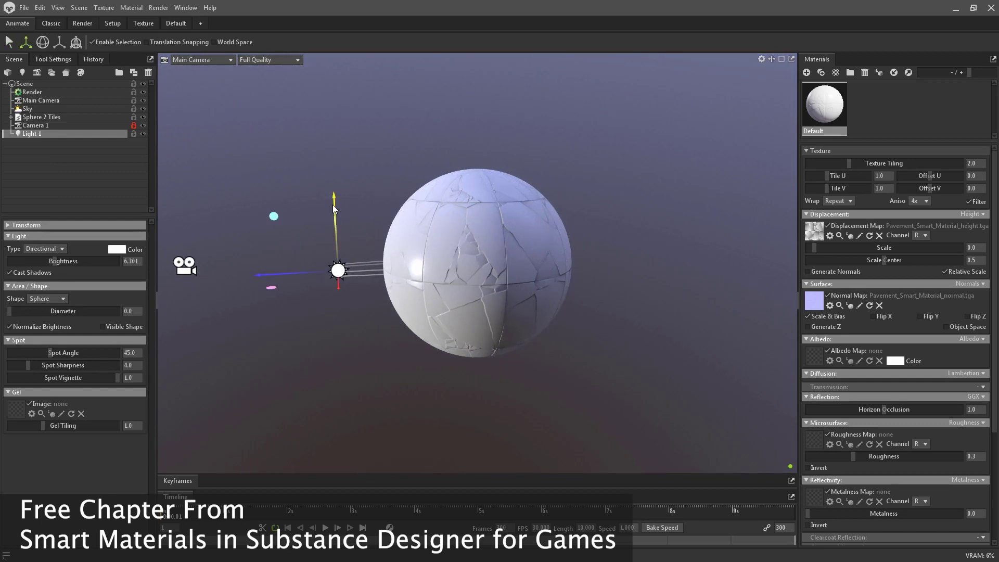
drag(334, 206, 526, 236)
drag(504, 300, 547, 298)
Switch the viewport back to Camera 1
click(226, 59)
mouse_move(223, 67)
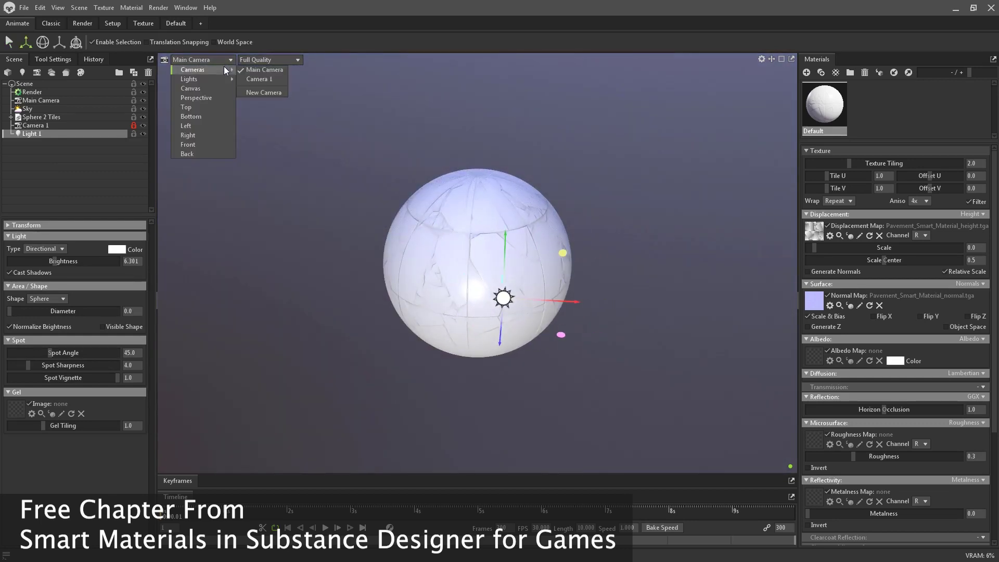
click(257, 78)
Lower the light slightly, toggling between move, rotate and scale gizmos
drag(607, 66, 606, 128)
key(e)
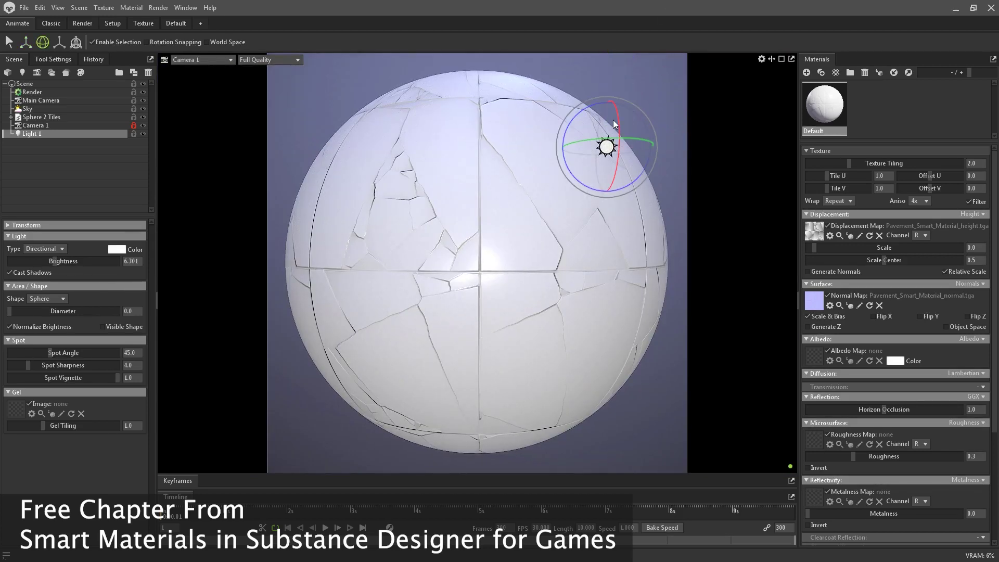
key(r)
key(e)
key(r)
key(e)
key(w)
key(e)
key(w)
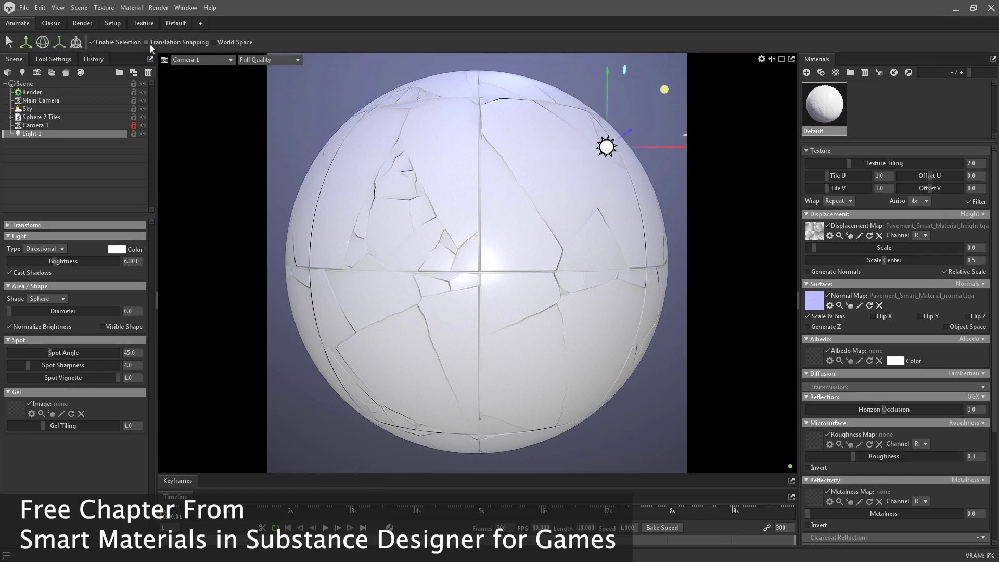
Rotate Light 1 to reposition the highlight, set roughness 0.708 and brightness 6.5
key(e)
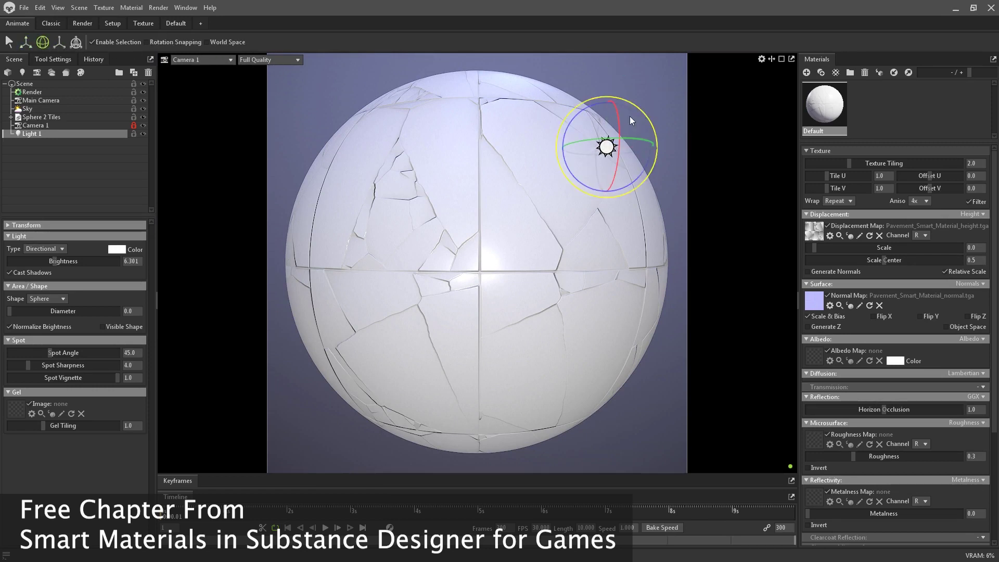
mouse_move(615, 120)
mouse_down()
mouse_move(616, 129)
mouse_move(614, 104)
mouse_move(654, 192)
mouse_move(785, 358)
mouse_up()
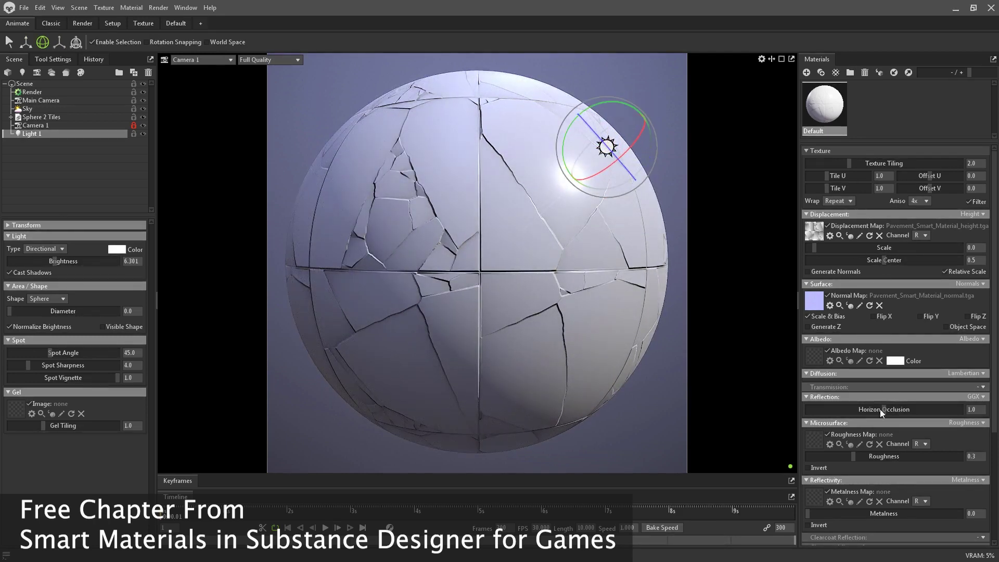
drag(855, 456, 916, 457)
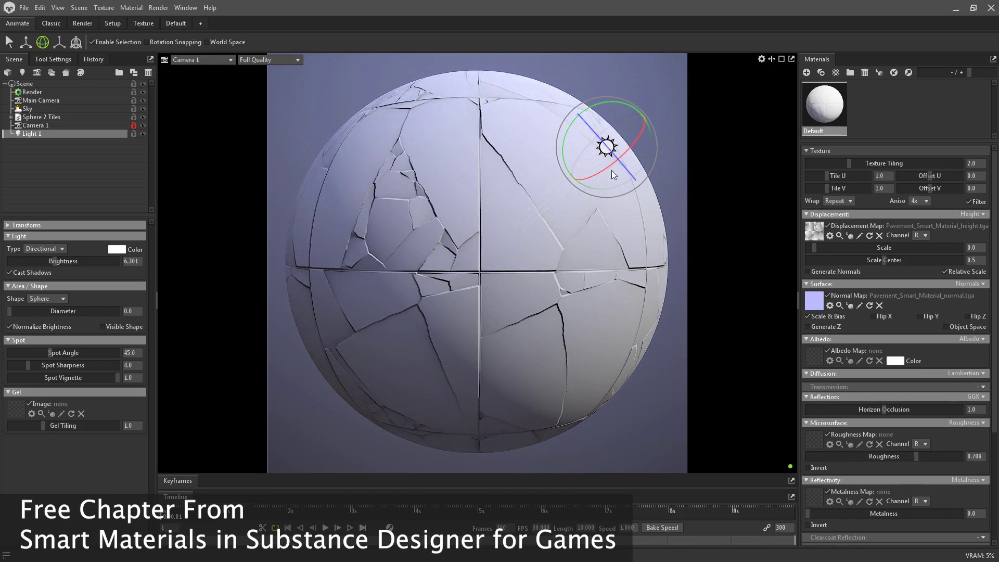
mouse_move(607, 168)
mouse_down()
mouse_move(591, 151)
mouse_move(606, 171)
mouse_up()
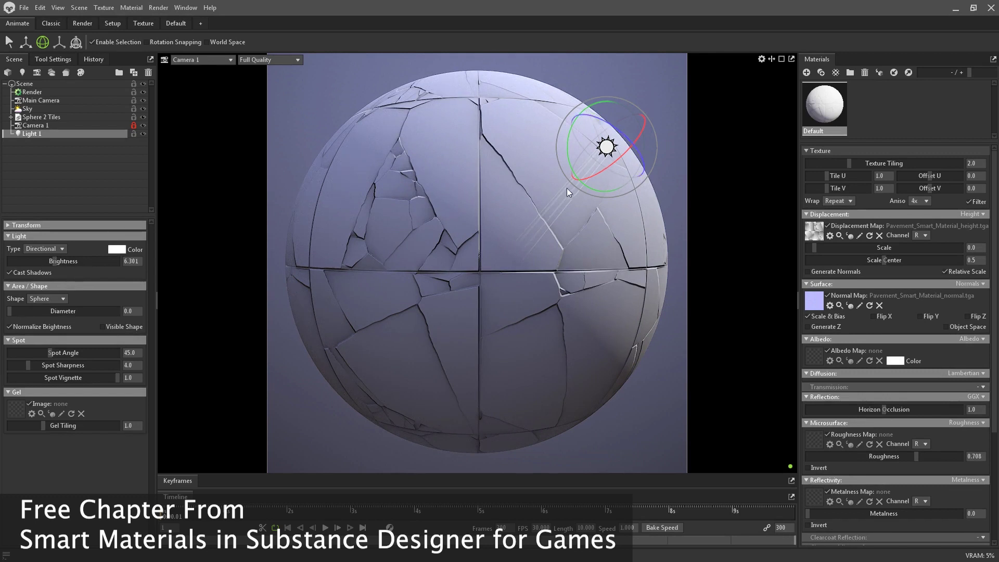
mouse_move(595, 175)
mouse_down()
mouse_move(604, 148)
mouse_move(568, 138)
mouse_move(559, 154)
mouse_up()
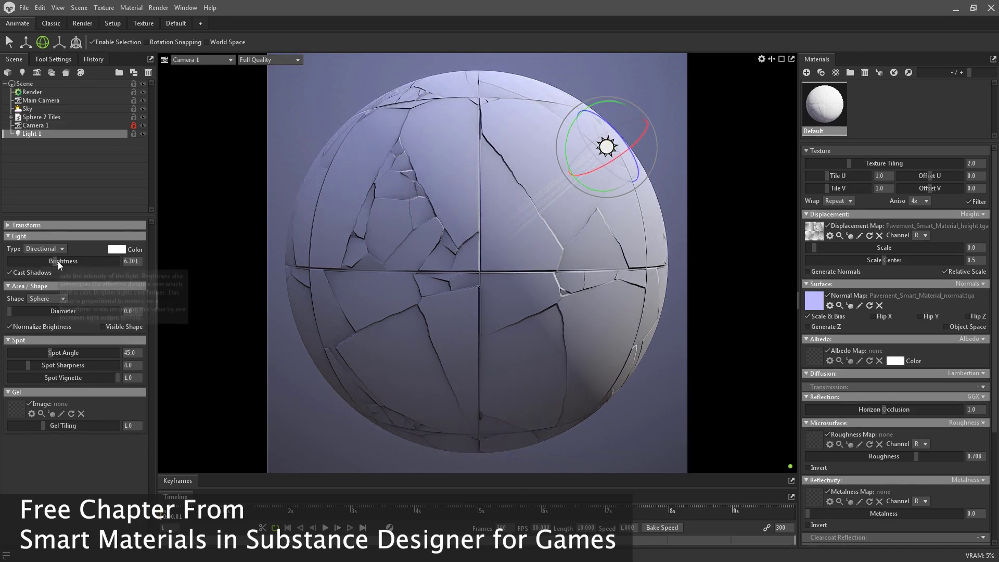
drag(58, 262, 56, 262)
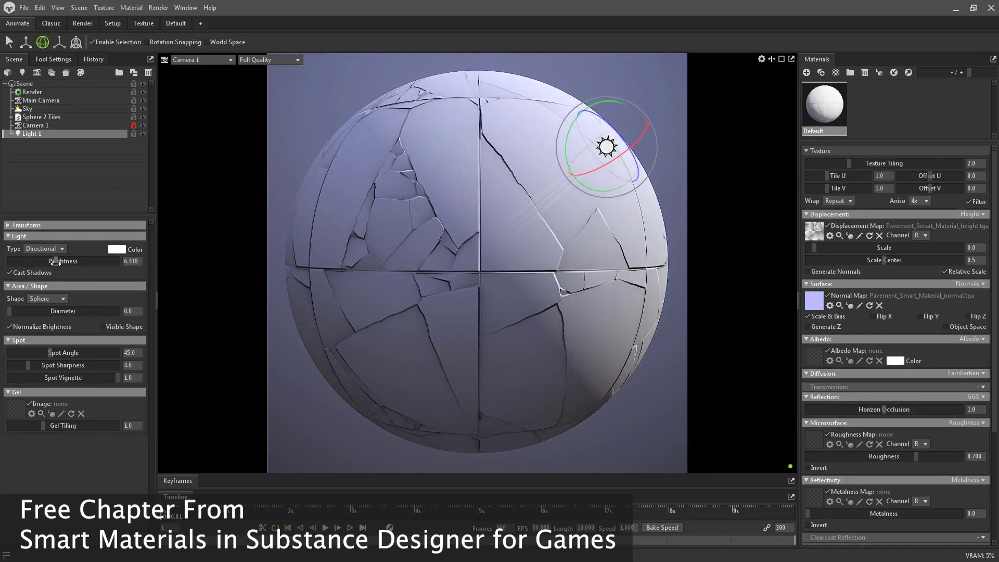
drag(139, 261, 102, 261)
text(6.5)
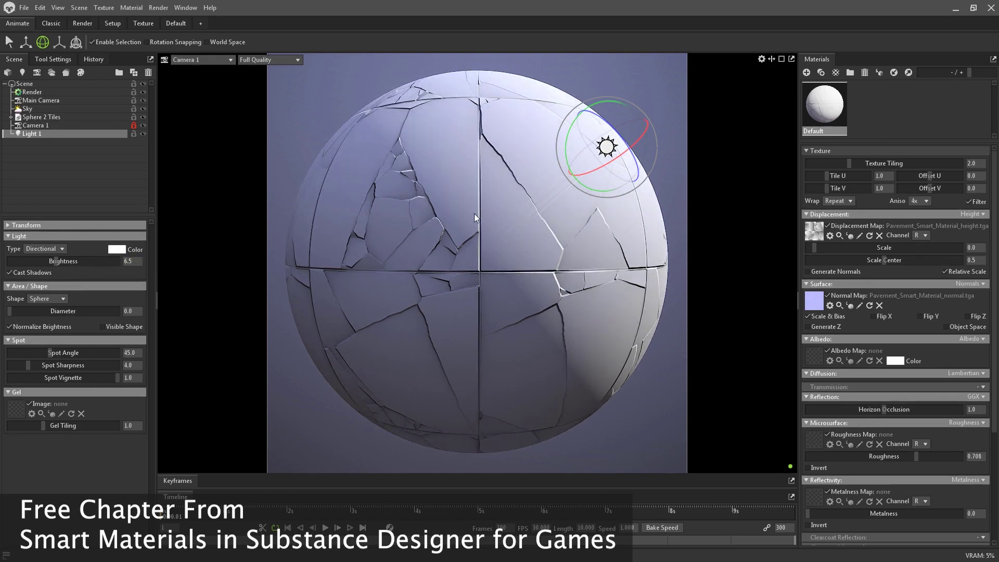
Give Light 1 a faint warm off-white colour (R255, G249, B243) and select it
click(114, 249)
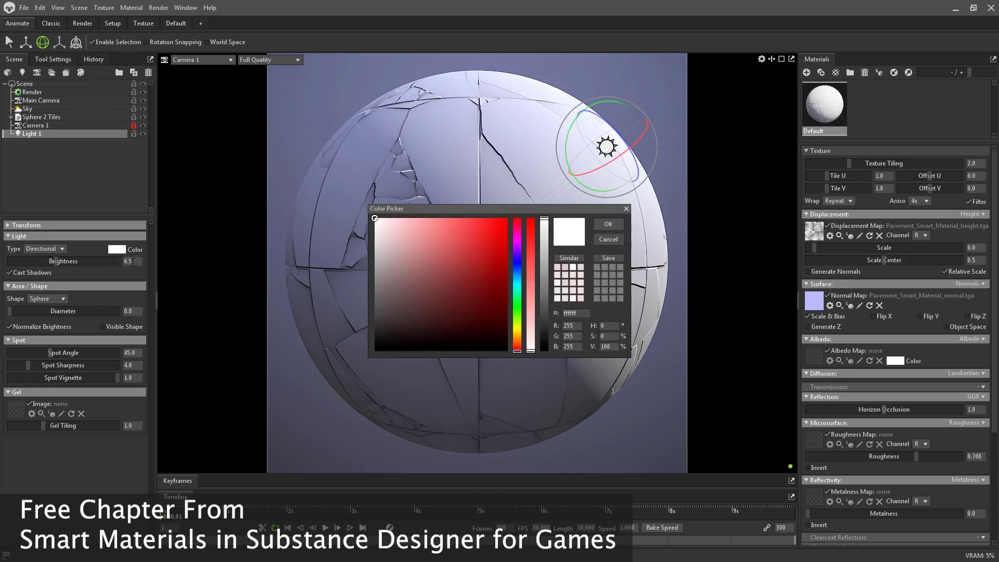
click(517, 344)
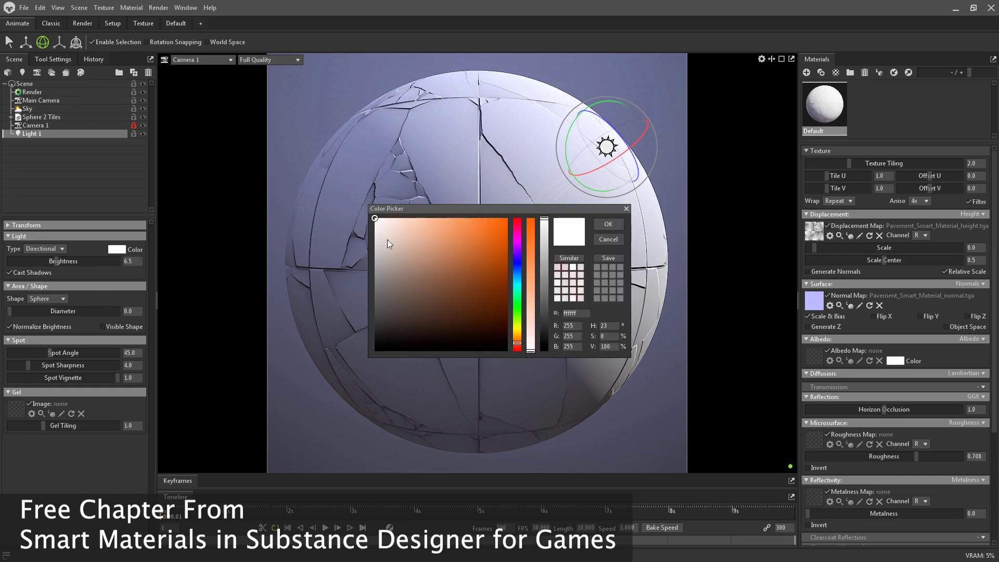
click(381, 218)
click(621, 225)
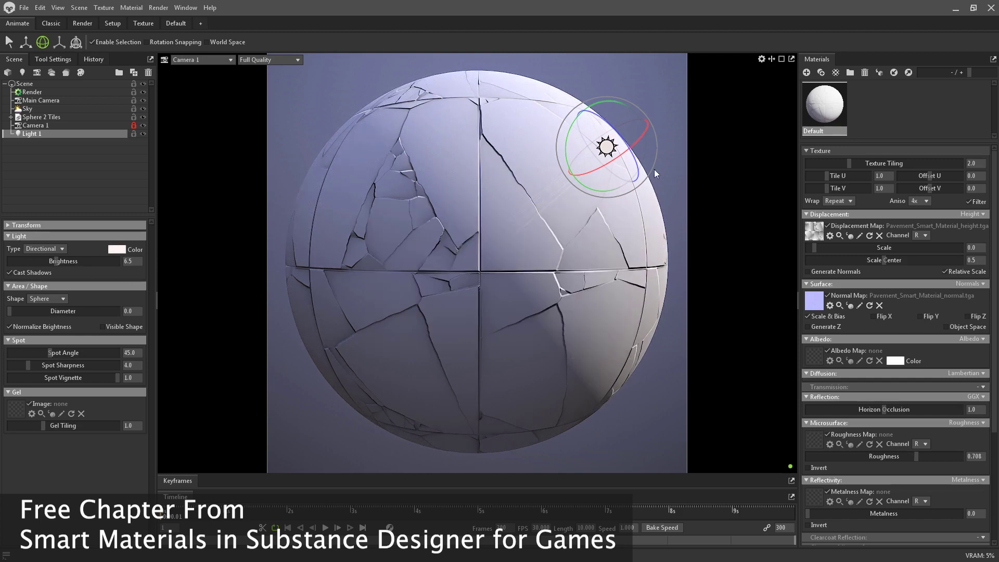
click(42, 133)
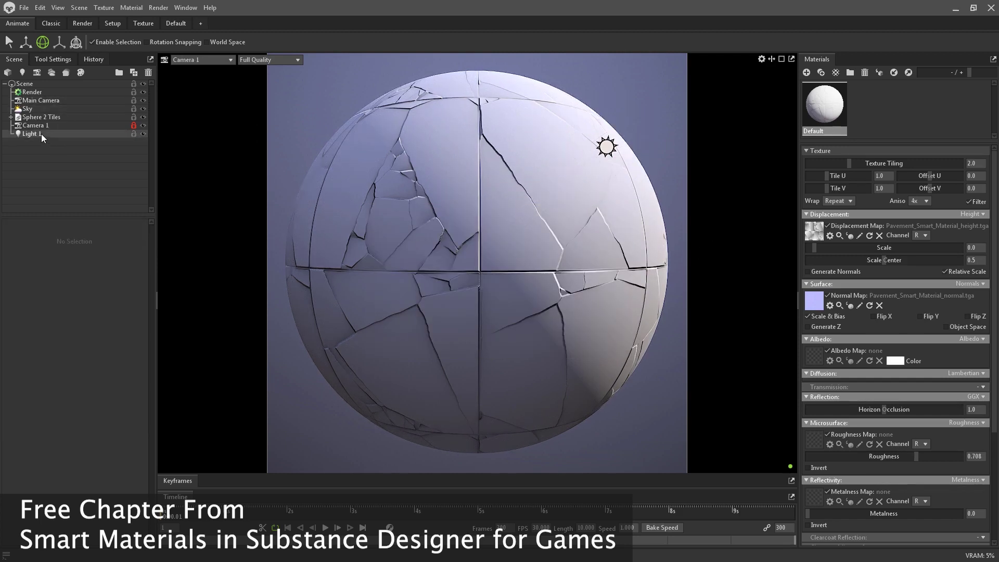
Duplicate Light 1 as Light 2 and rotate it to a new angle
key(ctrl+d)
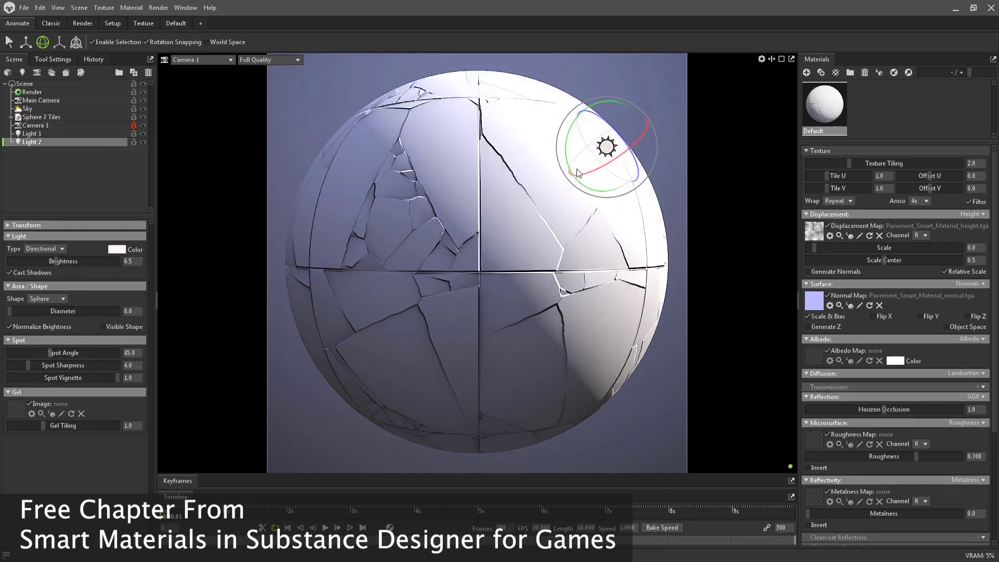
drag(594, 171, 594, 149)
drag(621, 110, 572, 127)
mouse_move(642, 137)
mouse_down()
mouse_move(631, 108)
mouse_move(616, 107)
mouse_move(642, 127)
mouse_up()
mouse_move(623, 180)
mouse_down()
mouse_move(638, 176)
mouse_move(613, 177)
mouse_up()
mouse_move(614, 103)
mouse_down()
mouse_move(623, 106)
mouse_move(601, 101)
mouse_up()
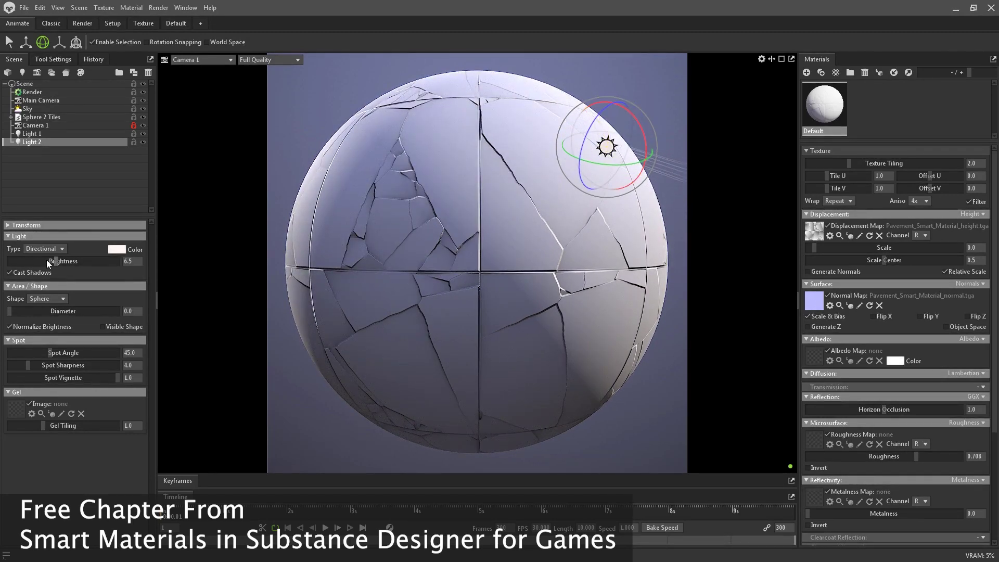
Refine Light 2's angle and settle its brightness at 6.707
drag(48, 264, 60, 264)
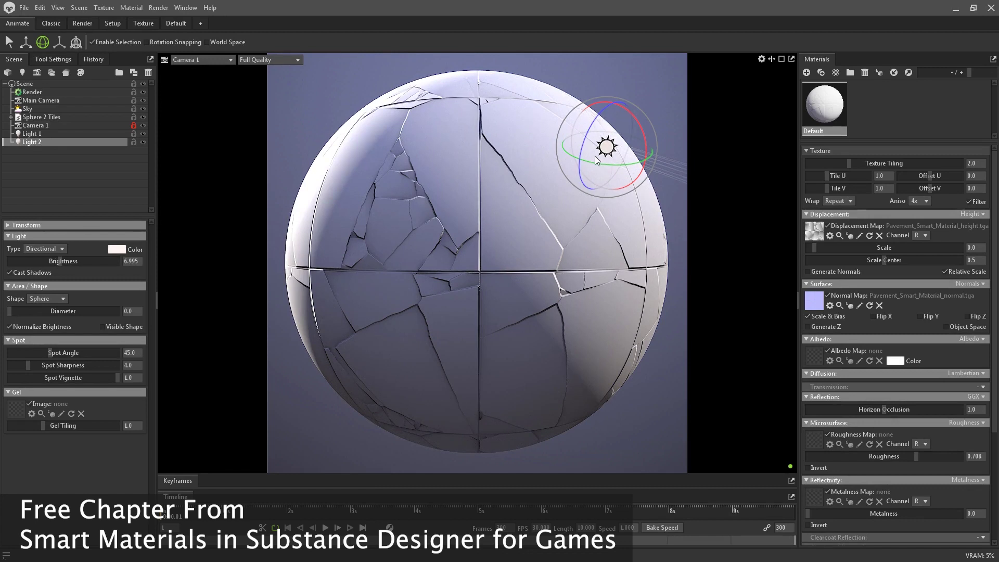
drag(613, 161, 589, 162)
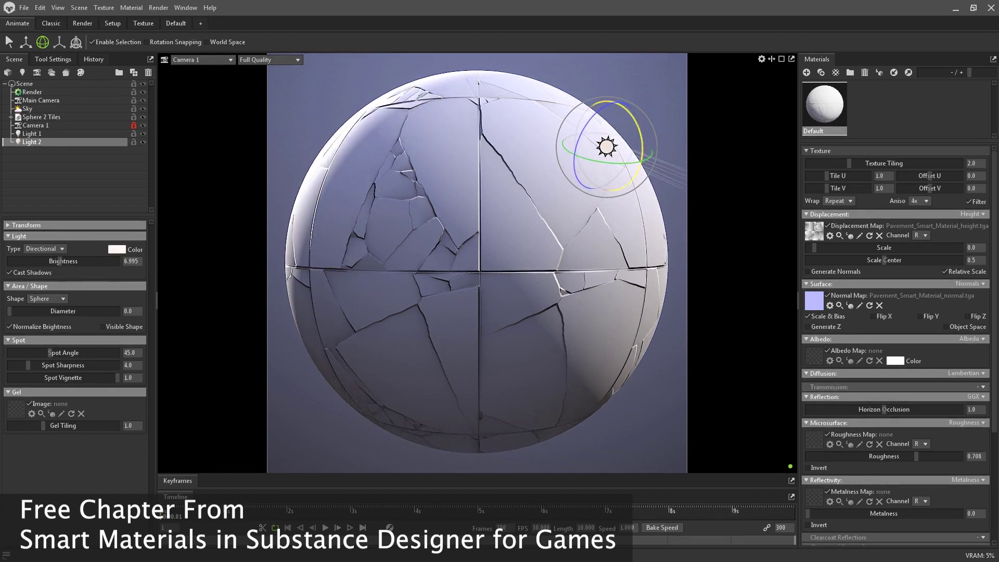
drag(617, 104, 623, 106)
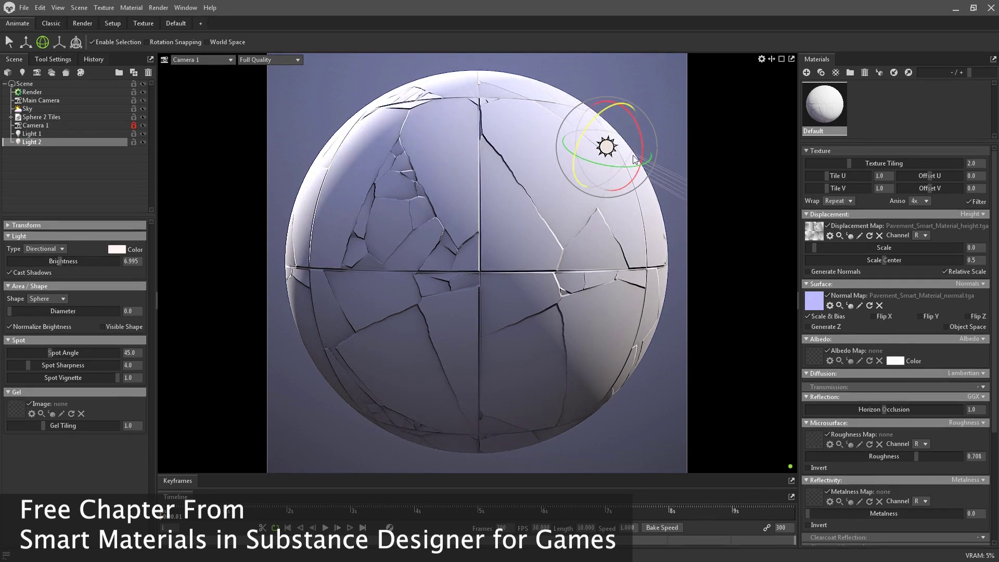
drag(634, 158, 630, 156)
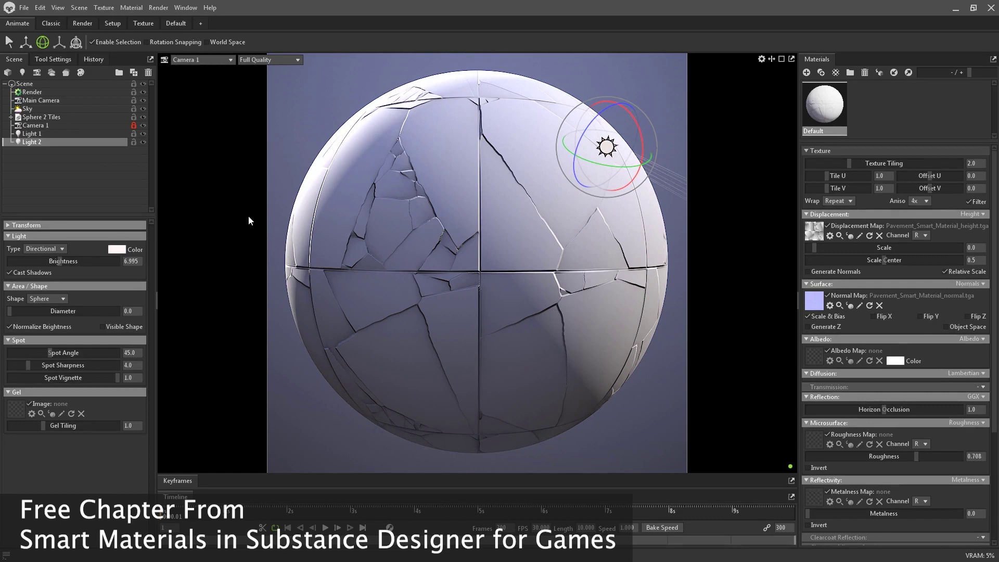
drag(60, 261, 58, 259)
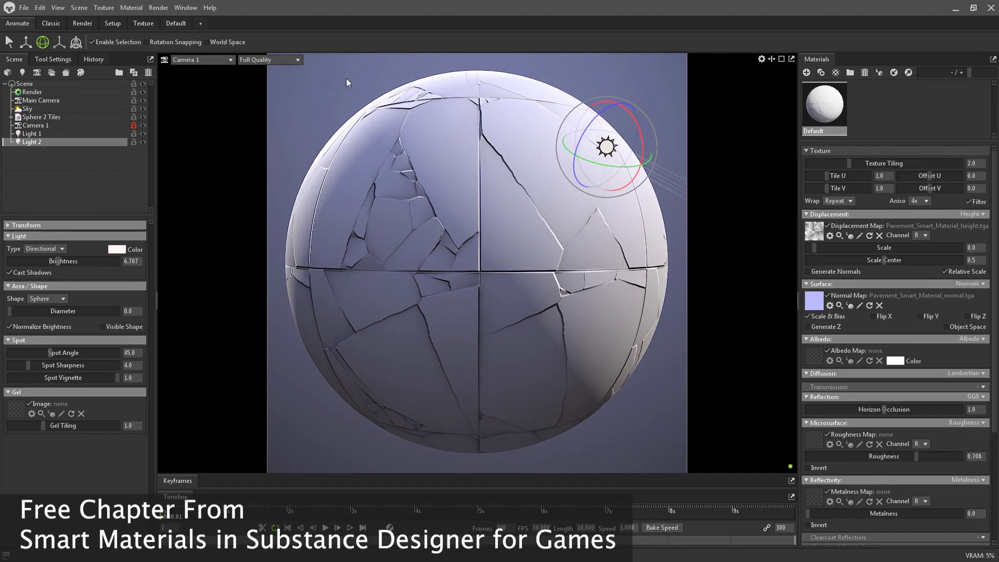
Tint Light 2 pale blue (cfe5ff)
click(117, 249)
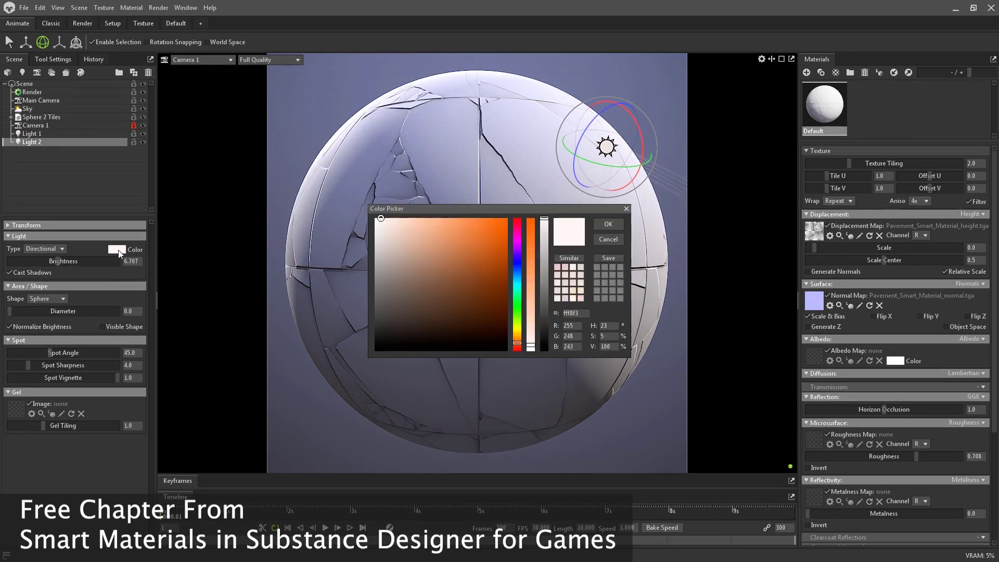
click(517, 272)
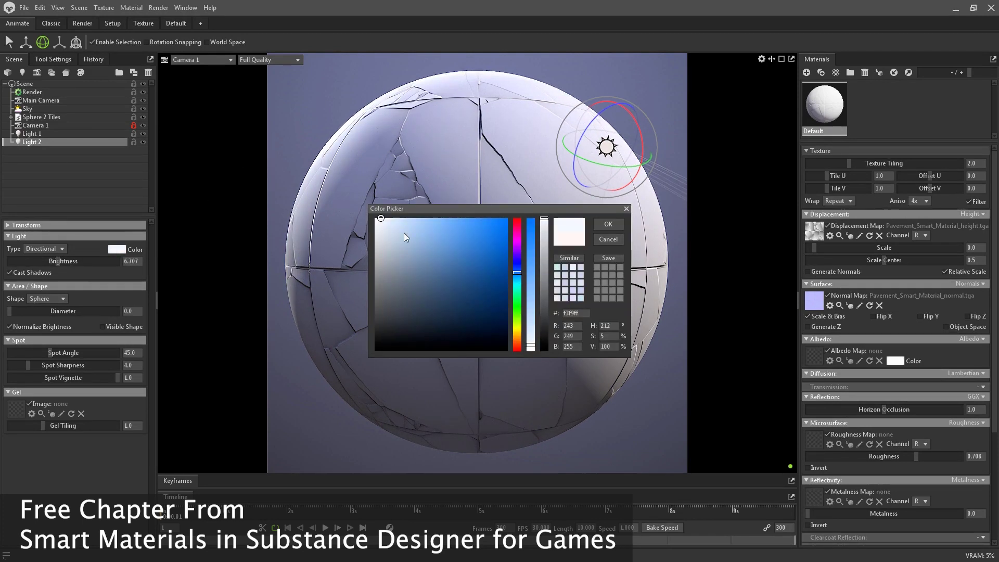
mouse_move(404, 233)
mouse_down()
mouse_move(408, 207)
mouse_move(400, 207)
mouse_up()
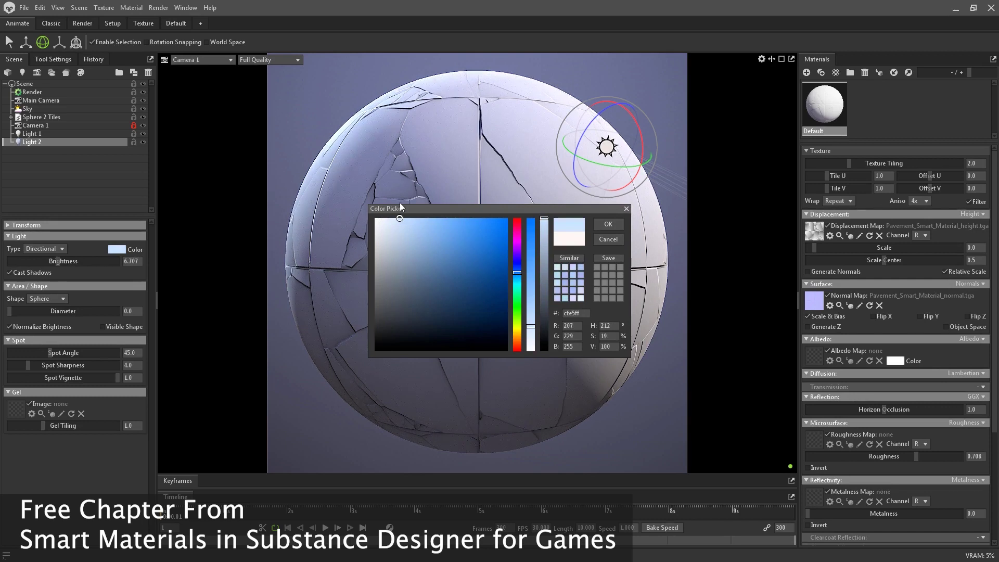
click(608, 223)
Duplicate Light 2 as Light 3 and rotate it around the sphere
click(61, 136)
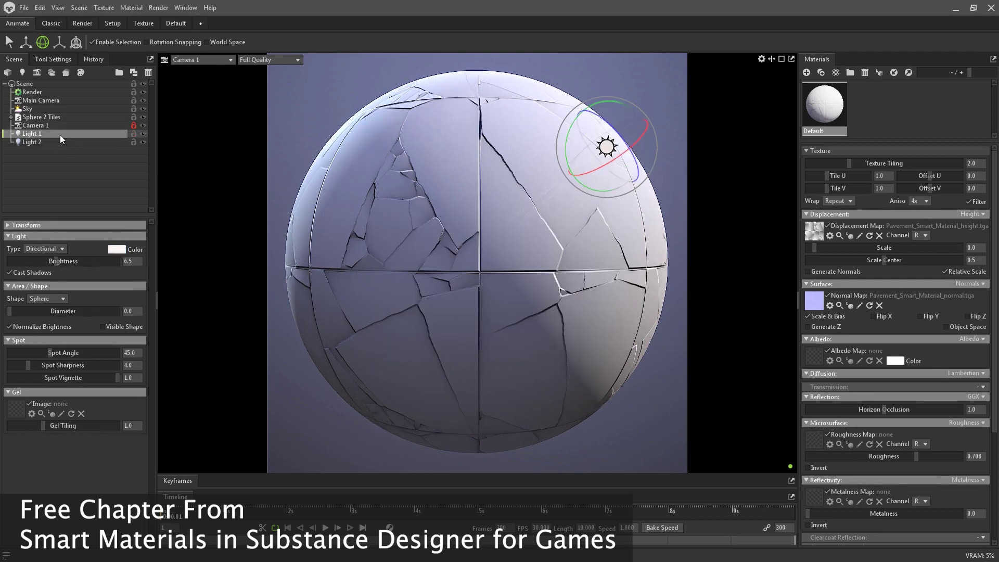
click(62, 143)
key(ctrl+d)
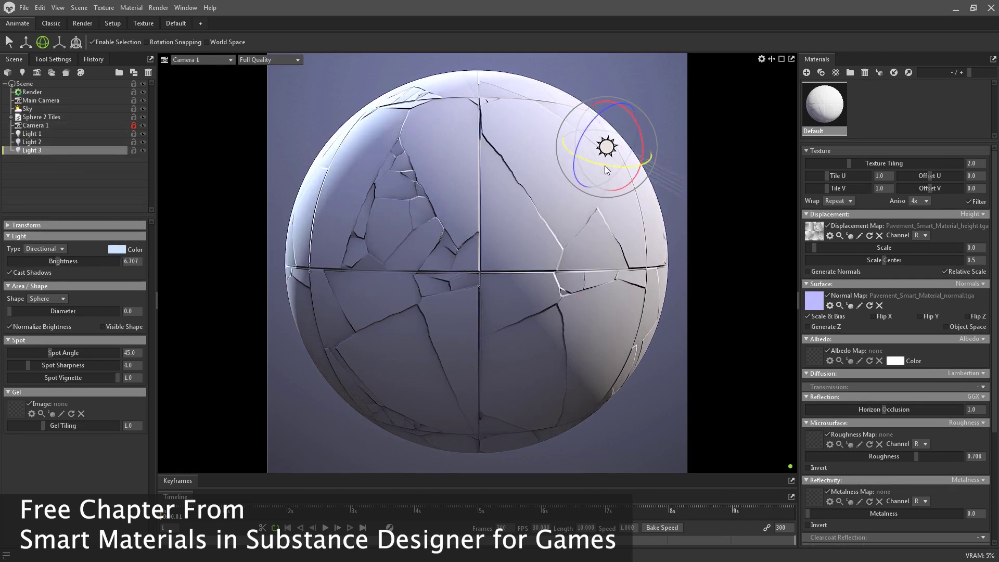
mouse_move(605, 165)
mouse_down()
mouse_move(615, 156)
mouse_move(599, 151)
mouse_up()
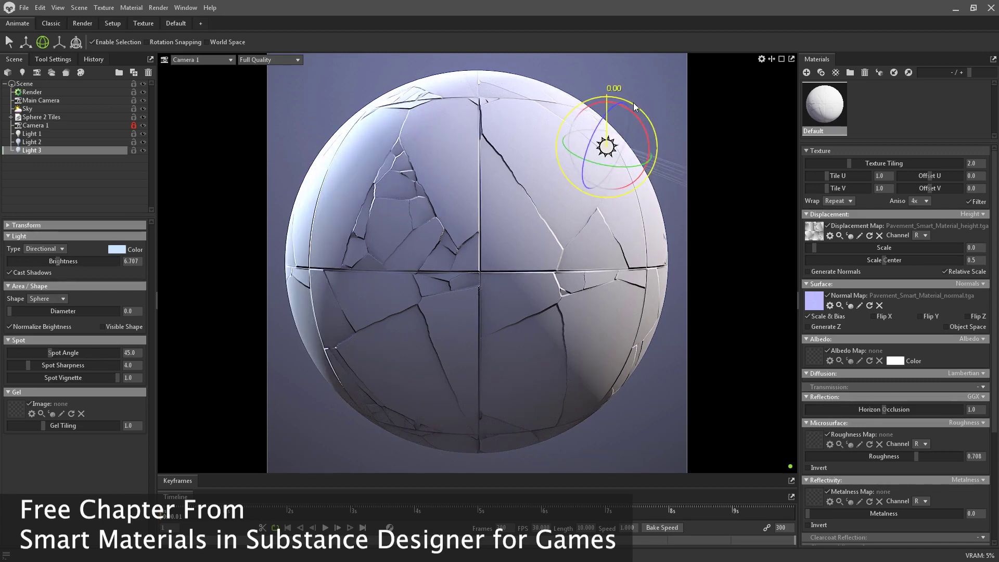
mouse_move(633, 102)
mouse_down()
mouse_move(623, 130)
mouse_move(621, 121)
mouse_up()
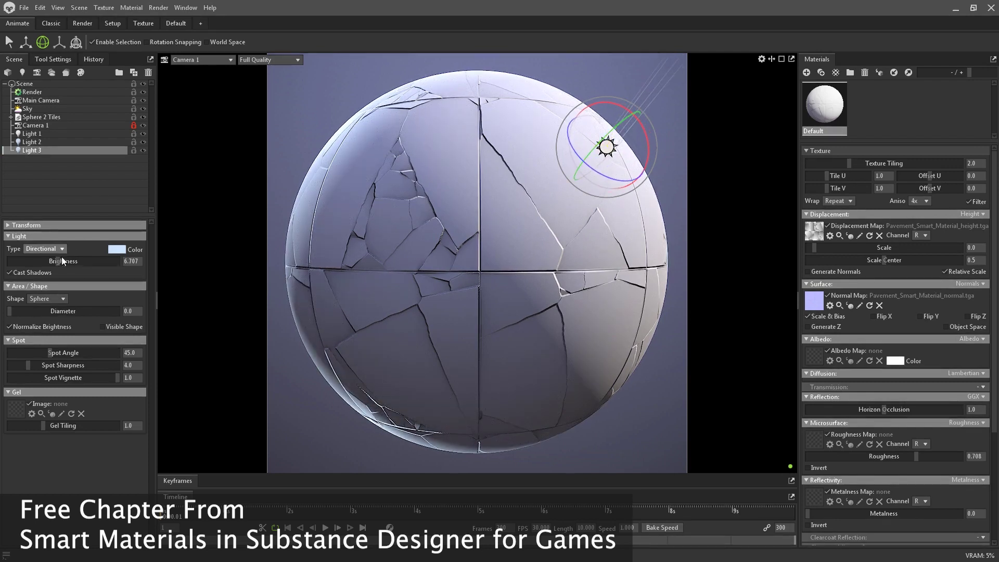
Set Light 3 to brightness 7.067 and pure white colour
drag(58, 261, 62, 260)
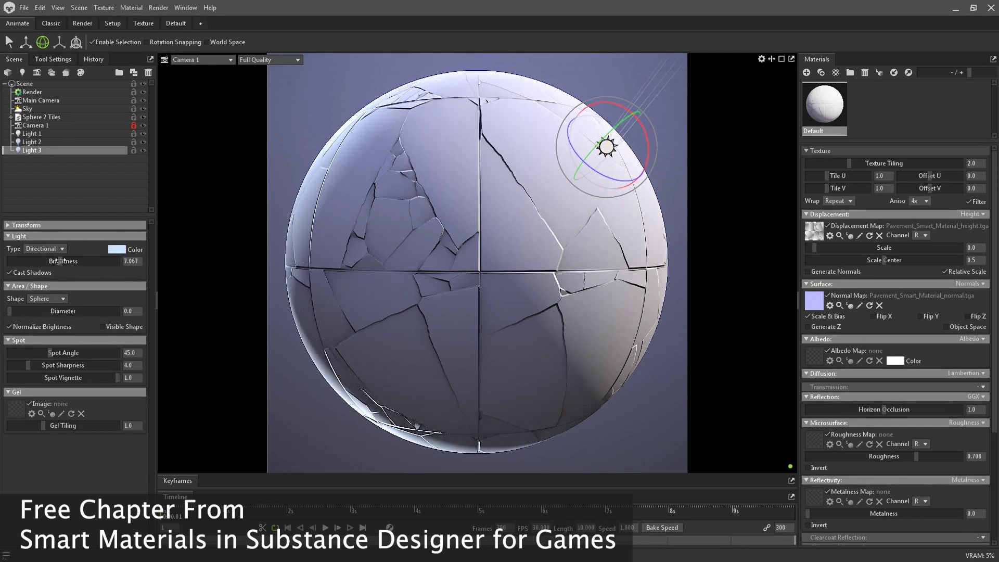
click(122, 249)
click(531, 348)
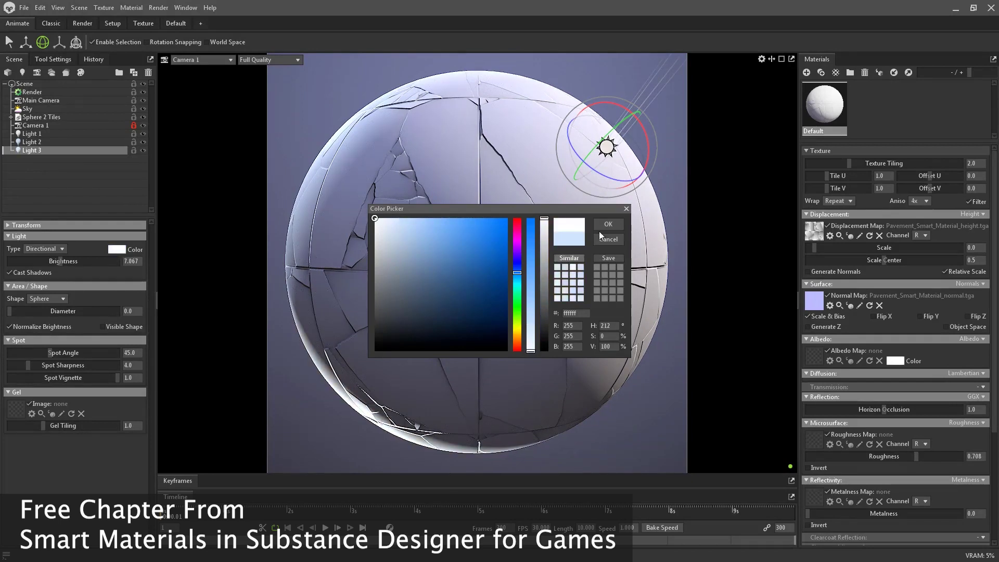
click(609, 224)
Nudge Light 3's rotation, then select the Sky for editing
drag(645, 131, 625, 106)
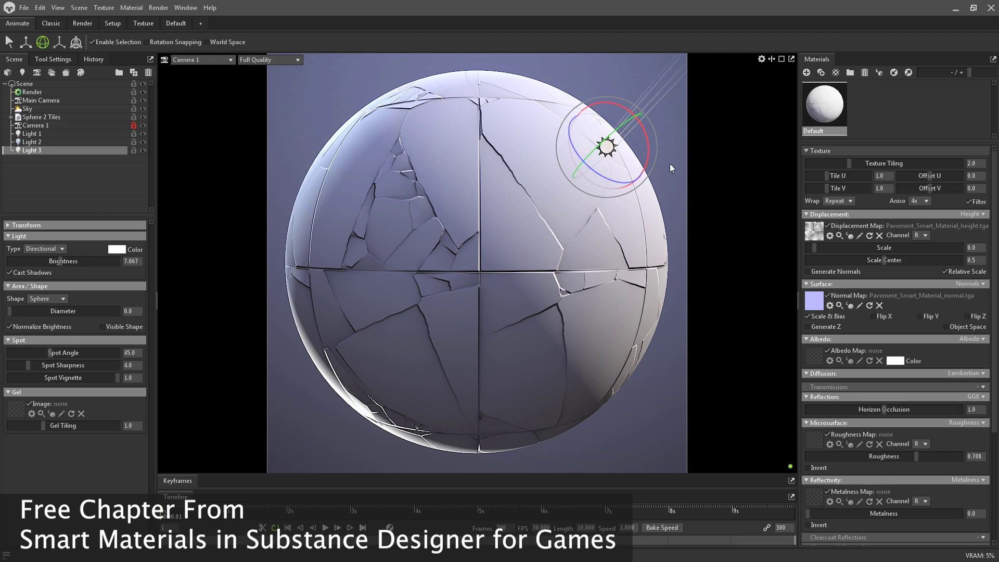
click(80, 189)
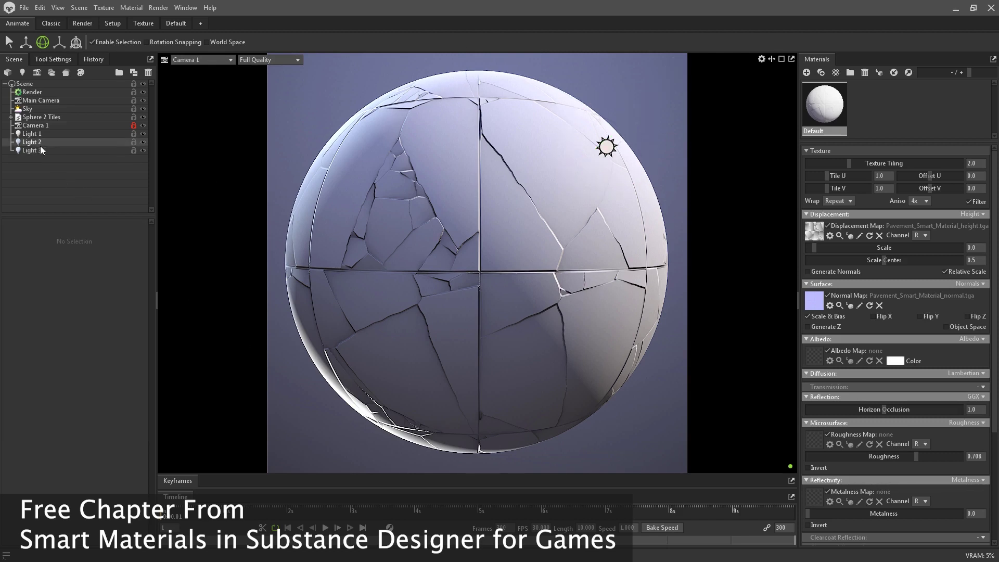
click(28, 109)
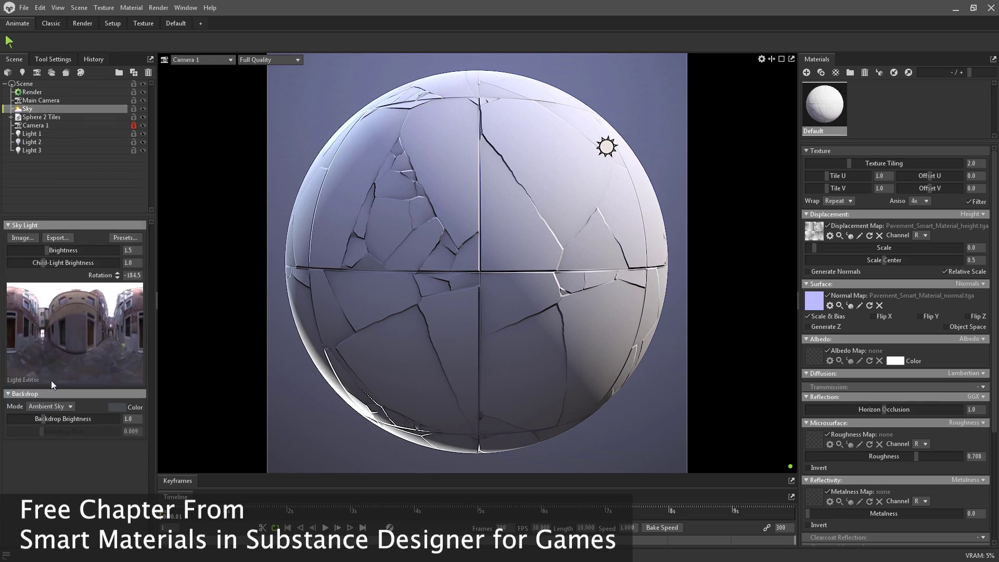
Switch the backdrop to a solid near-black colour (0f0f0f)
click(66, 407)
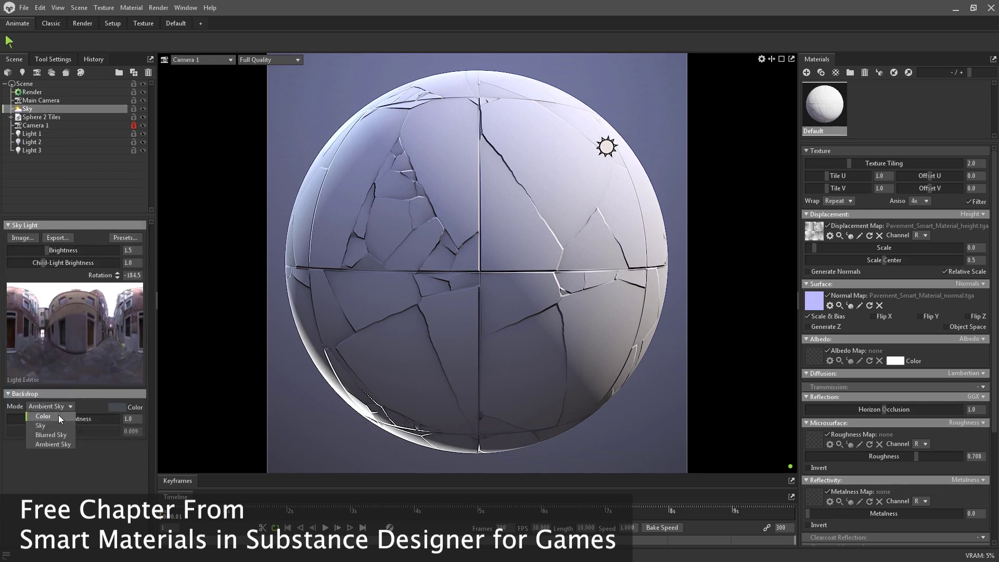
click(59, 414)
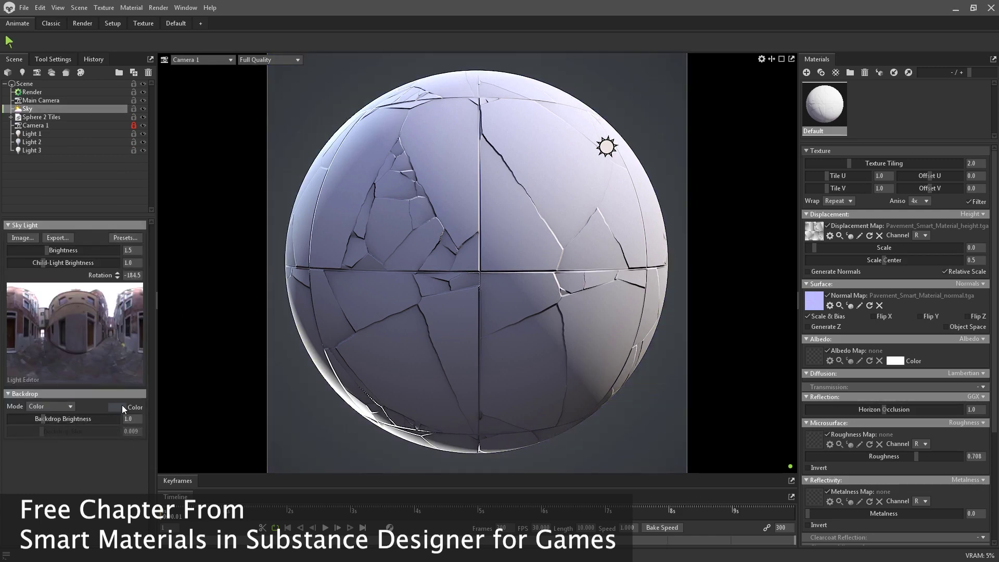
click(118, 406)
drag(395, 333, 327, 344)
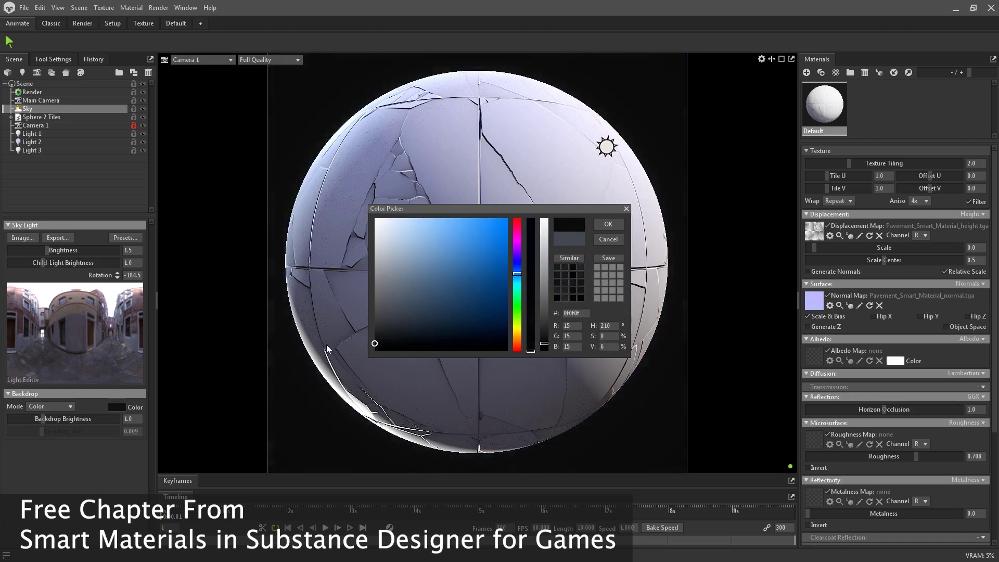
click(604, 224)
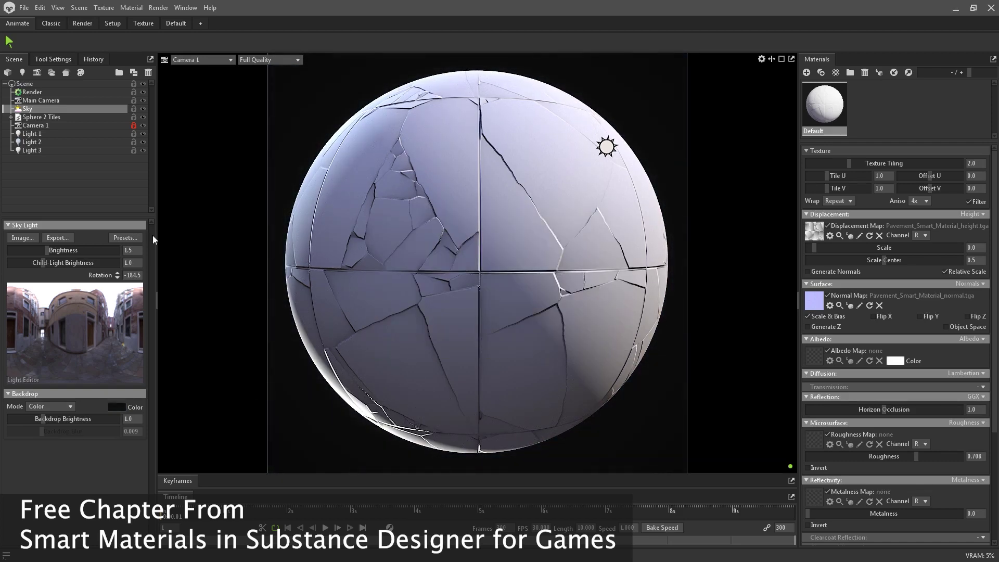
Add fog to the scene and give it a near-black blue colour
click(62, 167)
right_click(62, 168)
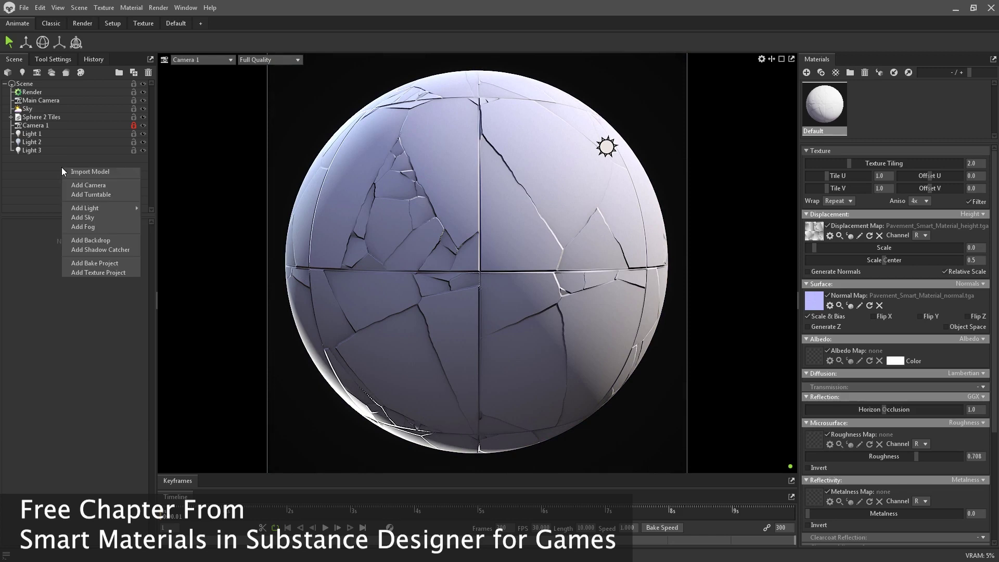
click(96, 230)
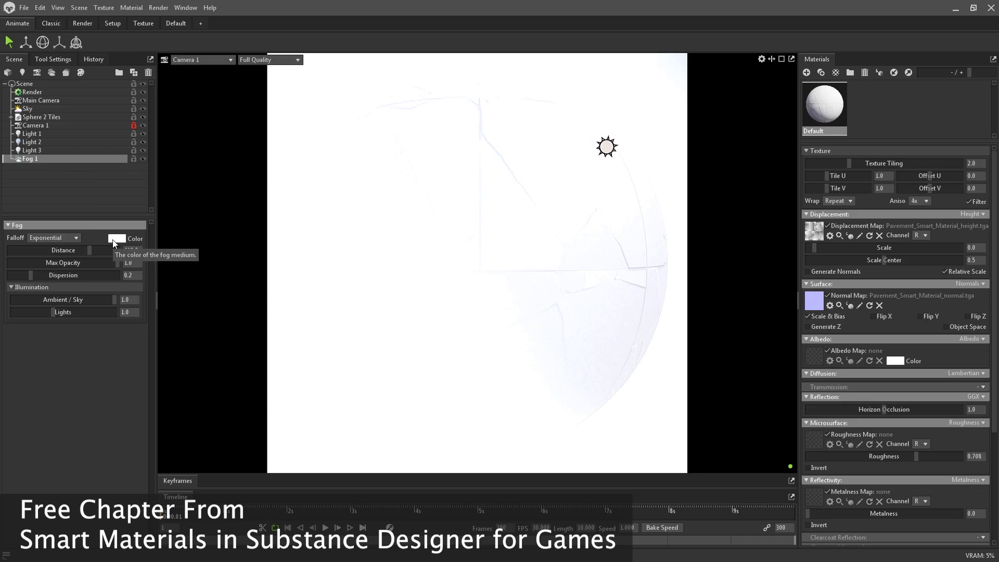
click(115, 239)
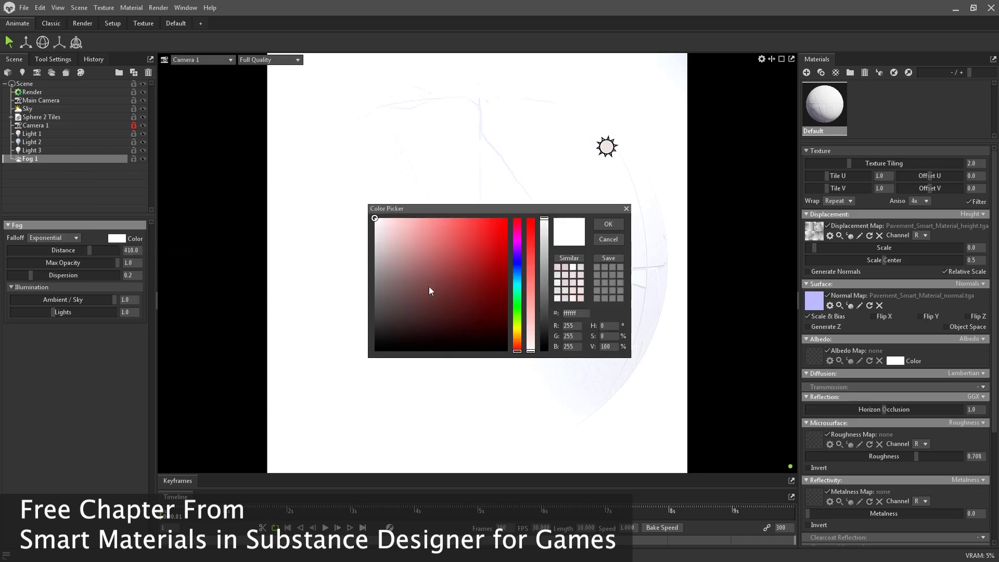
click(515, 275)
drag(412, 316, 386, 343)
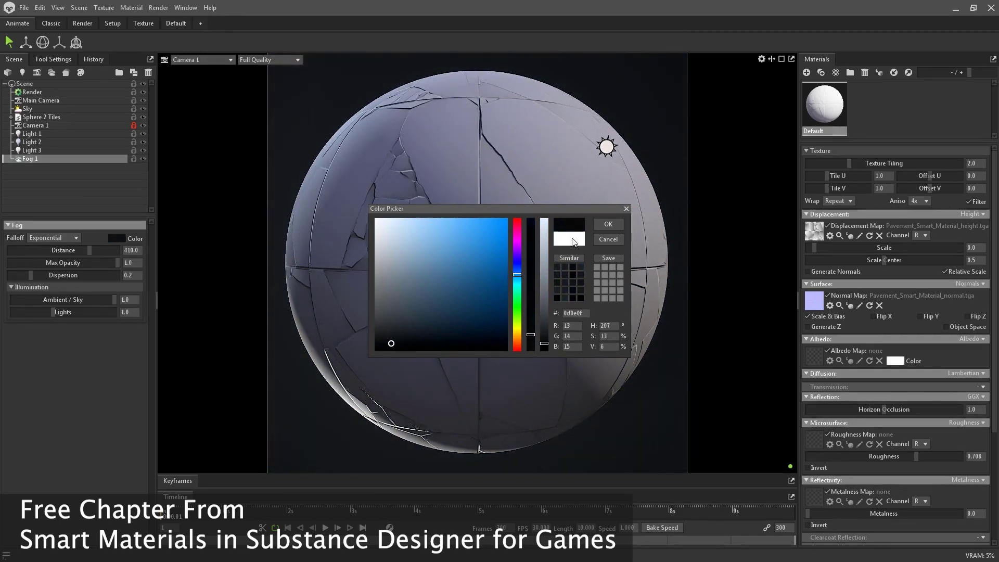
click(597, 228)
Set the fog distance to 2000
drag(93, 252, 142, 255)
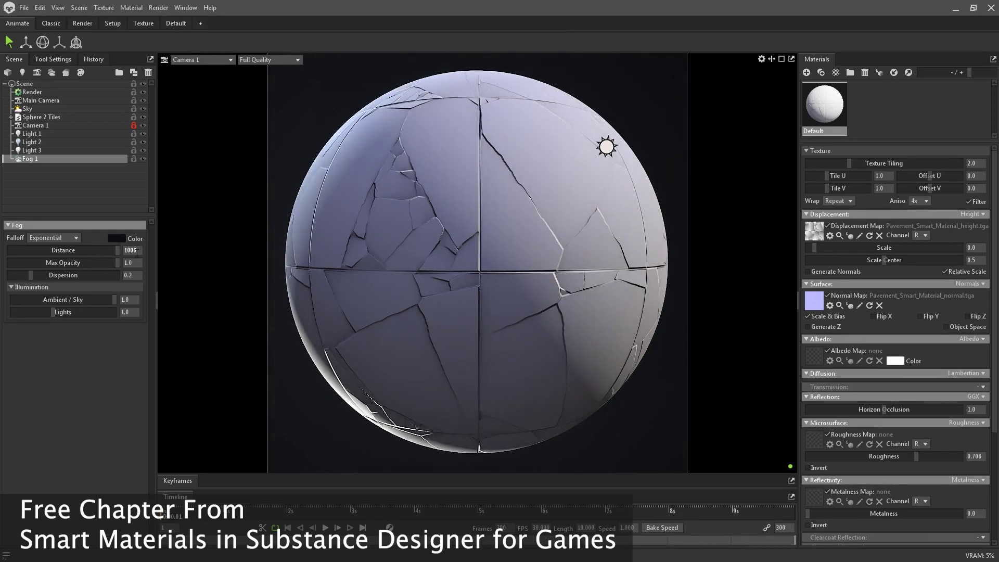
click(127, 250)
text(2)
key(Return)
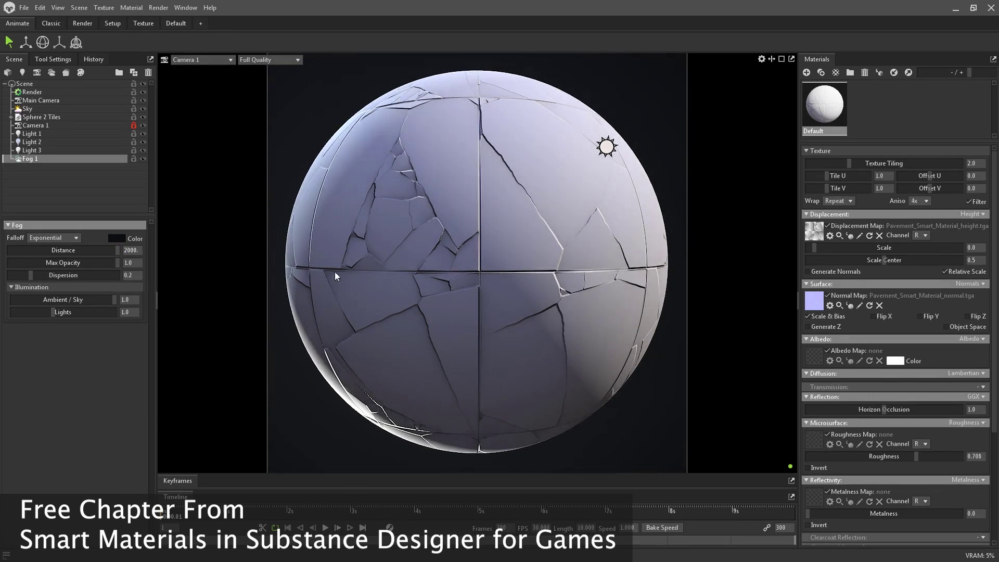
Adjust the fog colour to 1b1f22
click(117, 238)
mouse_move(391, 341)
mouse_down()
mouse_move(393, 331)
mouse_move(412, 350)
mouse_move(404, 345)
mouse_up()
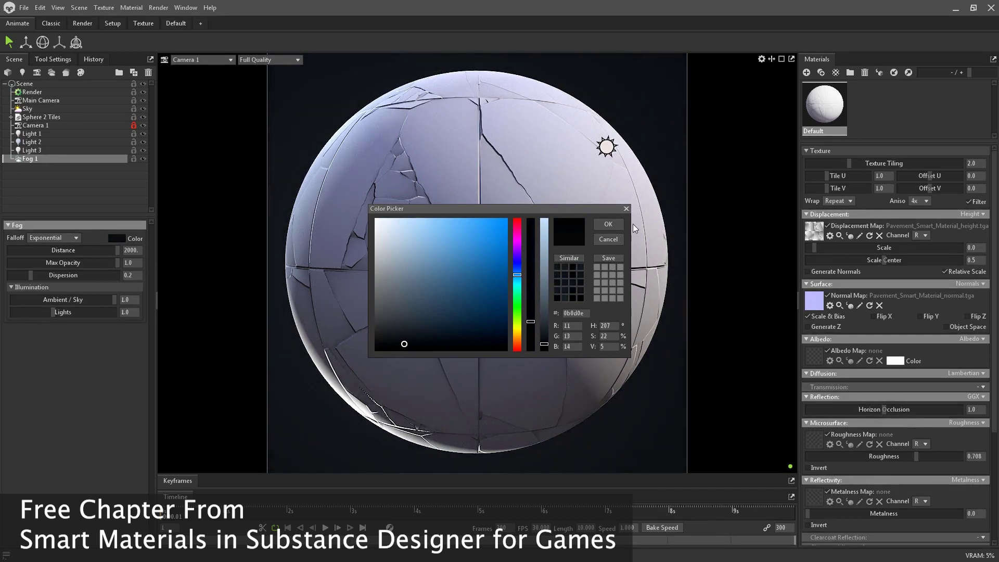
click(608, 223)
Lower the fog distance to 1500 and make the fog colour slightly darker
drag(119, 254, 98, 248)
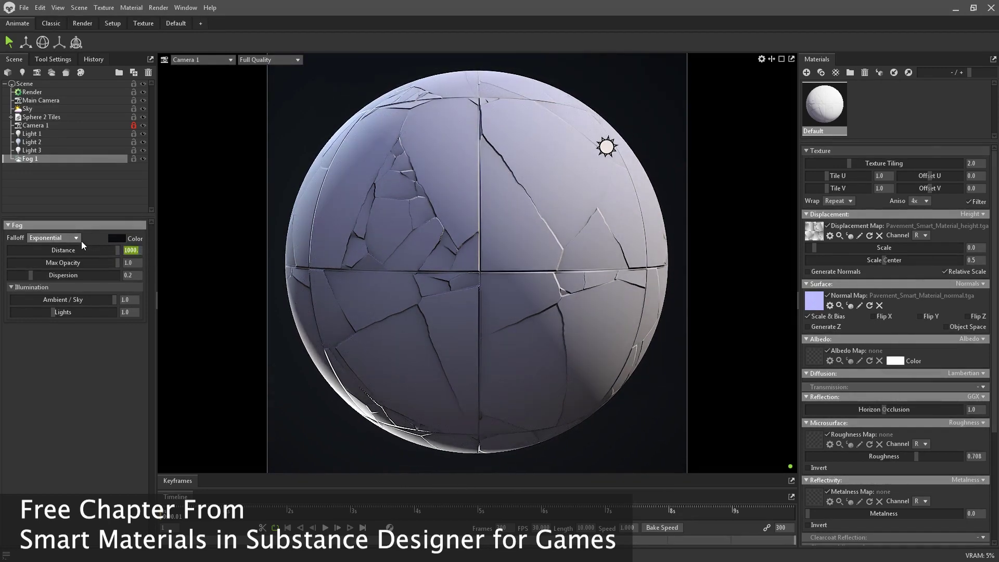
text(1500)
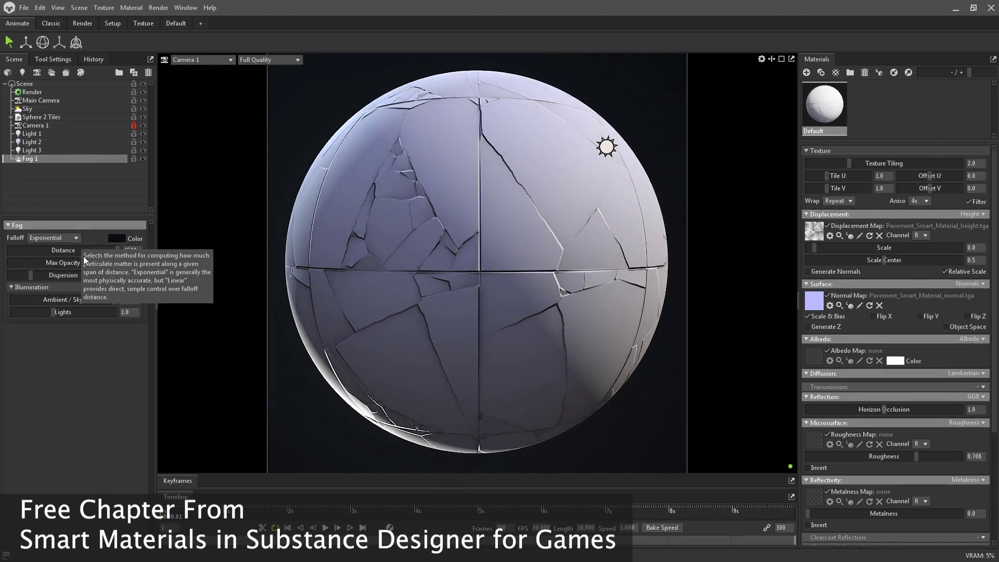
click(115, 238)
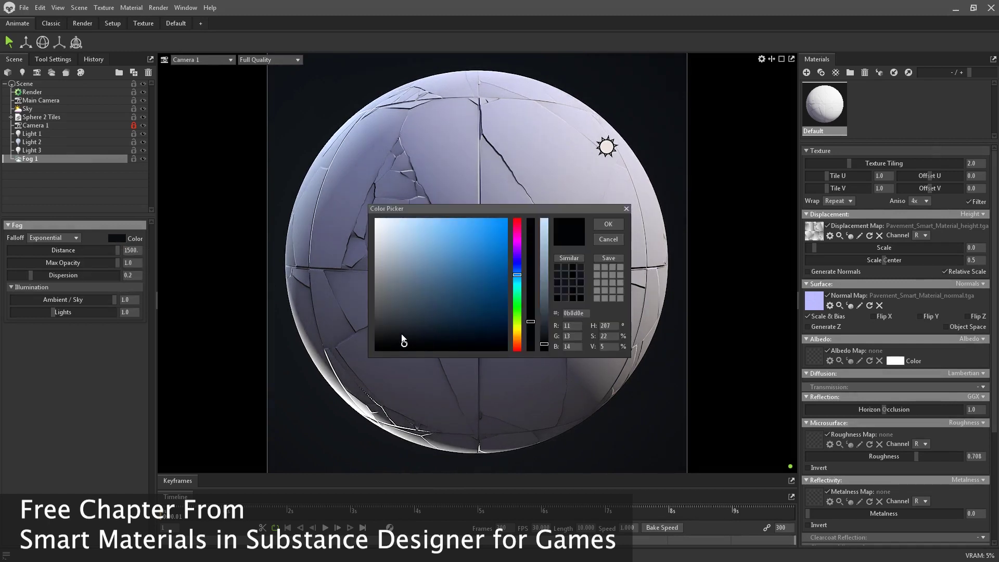
mouse_move(402, 339)
mouse_down()
mouse_move(418, 348)
mouse_move(384, 344)
mouse_move(399, 345)
mouse_up()
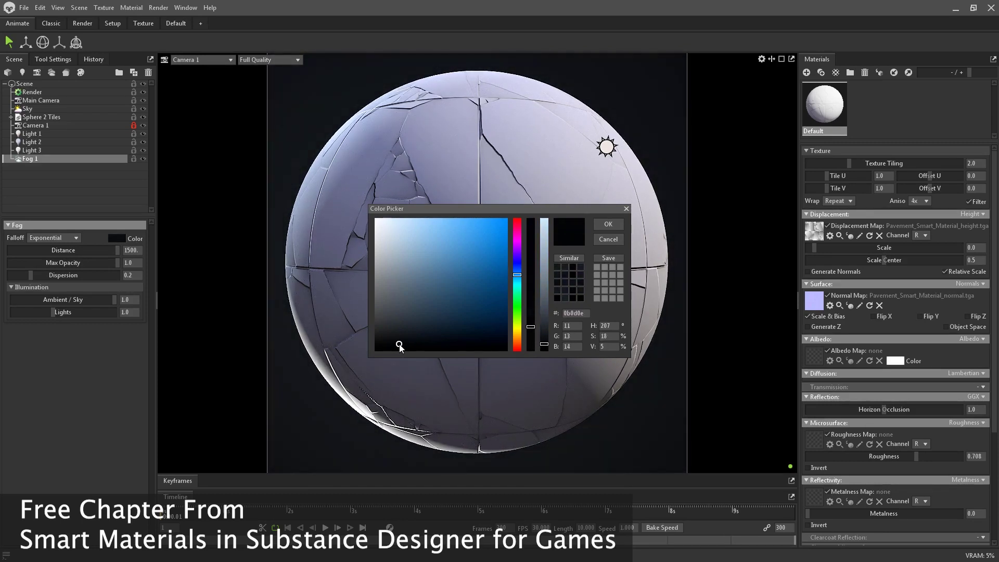
click(609, 225)
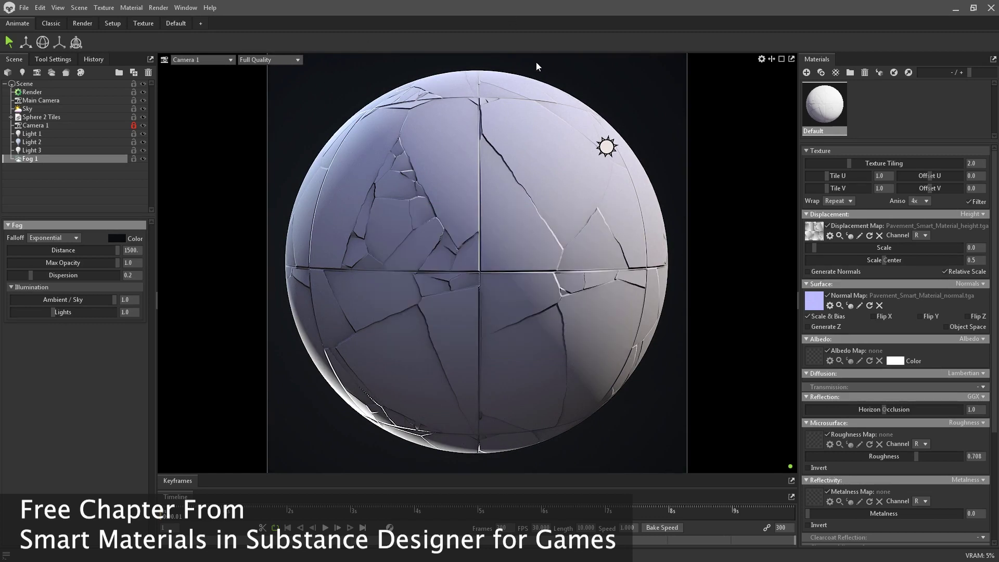
Use Save Scene As to store the scene as Render_Scene.tbscene under SourceFiles > Saves
click(27, 7)
click(40, 62)
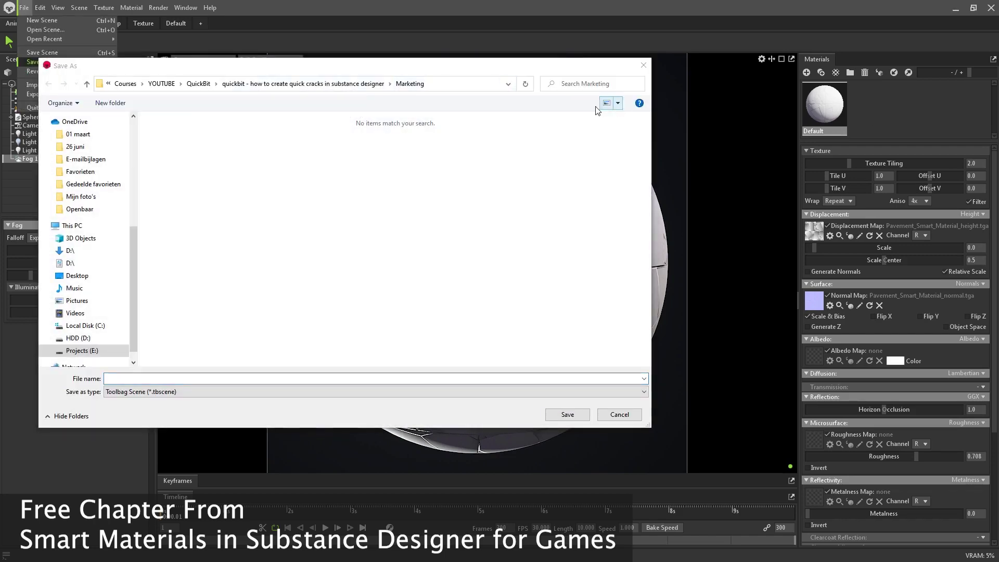
click(461, 85)
text(E:\FlippedNormals\Tutorials\Advanced Smart Material Creation\SourceFiles\Textures\V1)
key(Return)
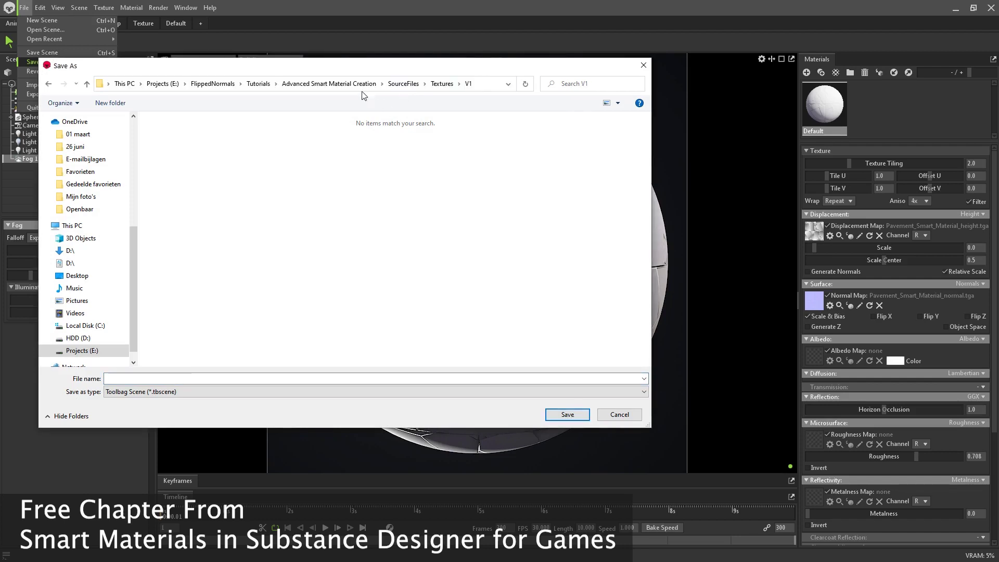
click(403, 84)
click(168, 156)
double_click(168, 156)
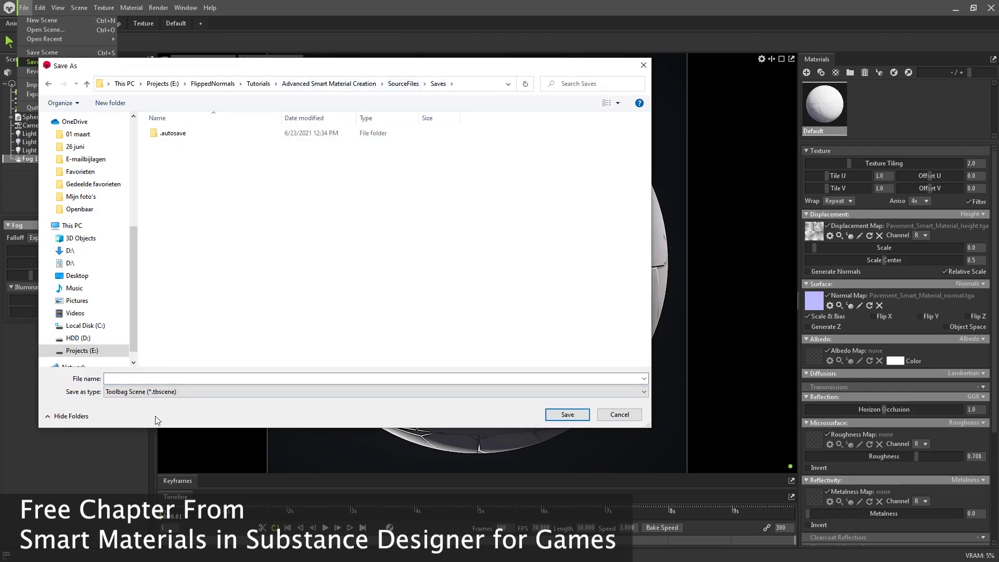
click(168, 380)
text(Render_Scene)
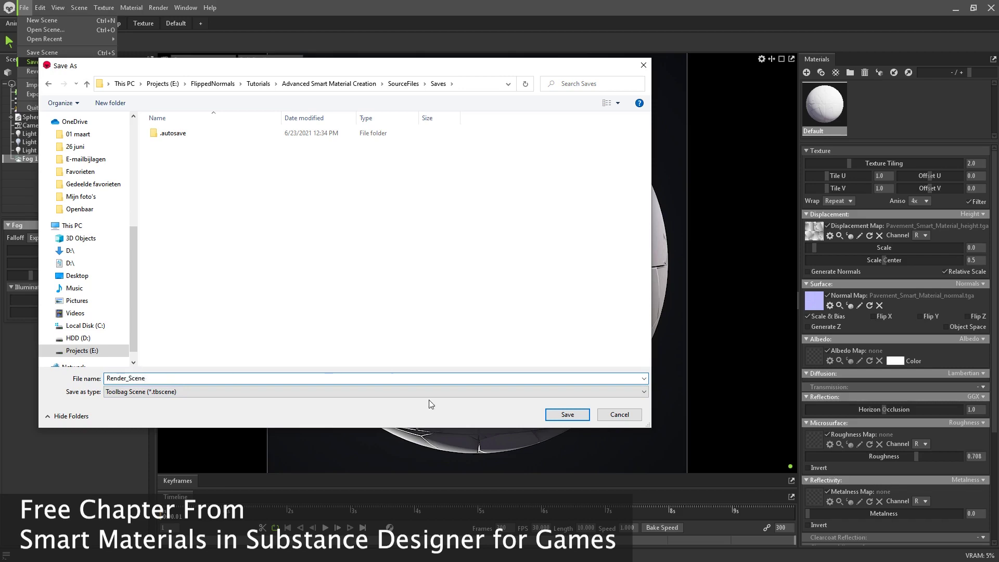
click(573, 415)
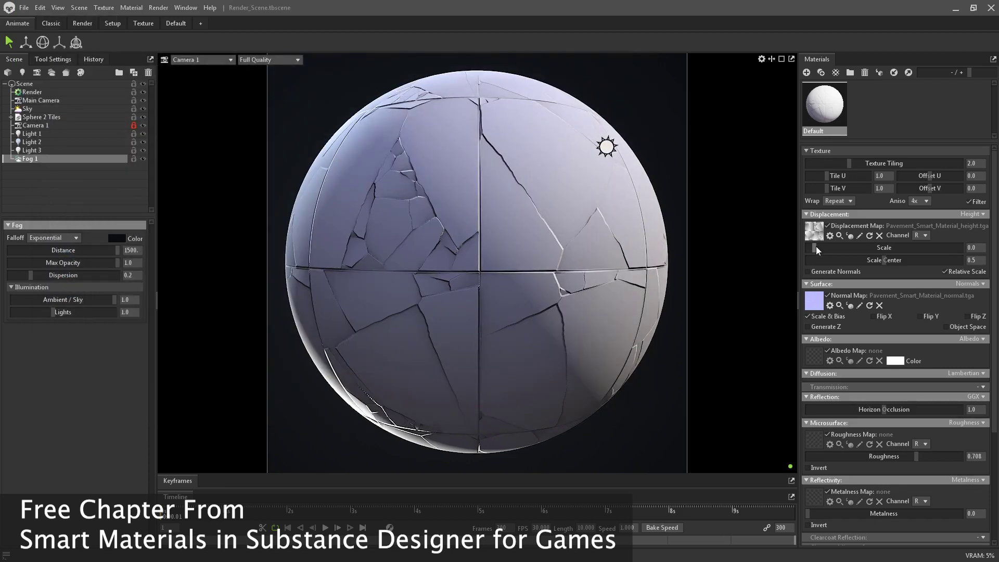
Raise the displacement strength and enable subdivision on the Sphere mesh at level 5
drag(819, 248, 847, 253)
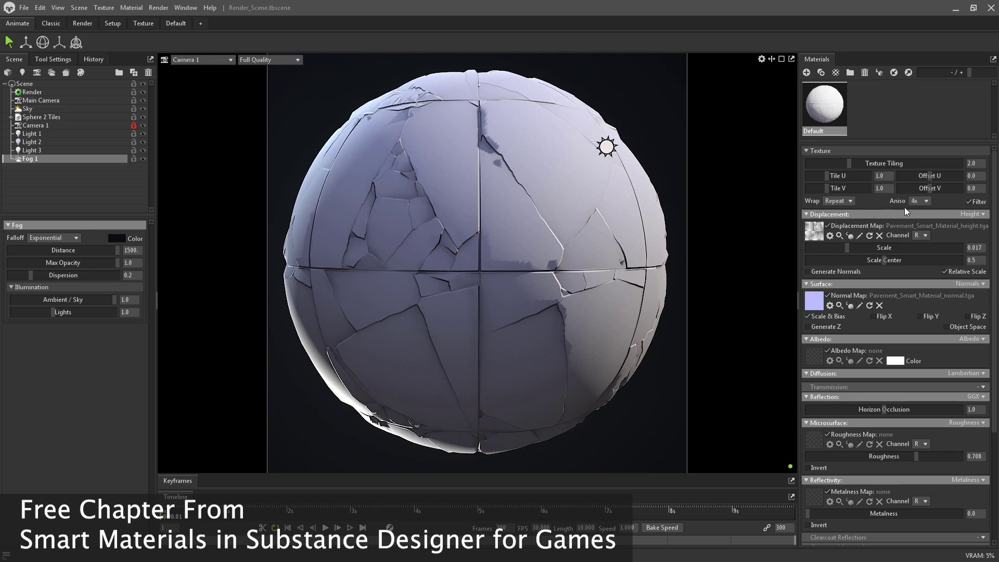
click(11, 117)
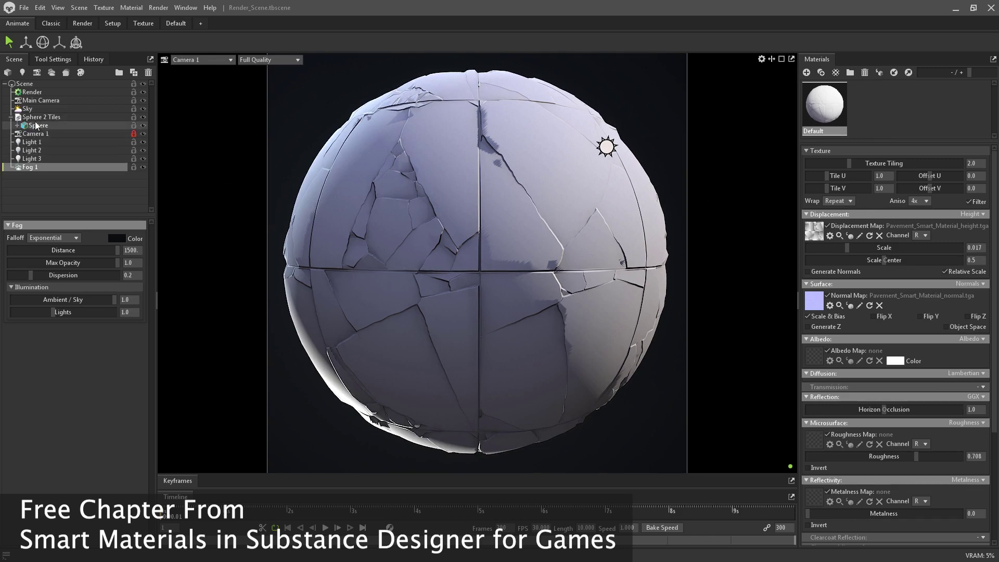
click(40, 125)
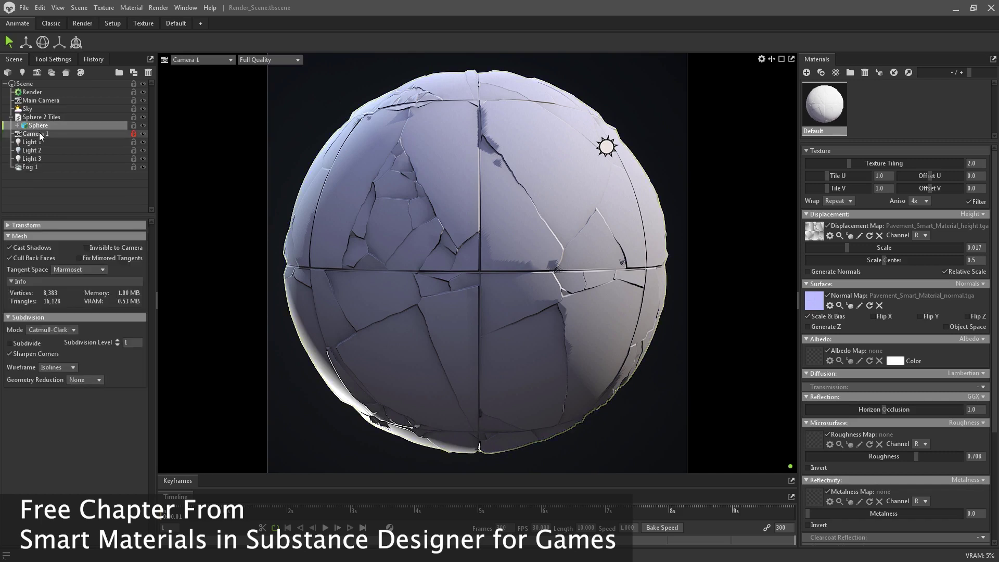
click(21, 341)
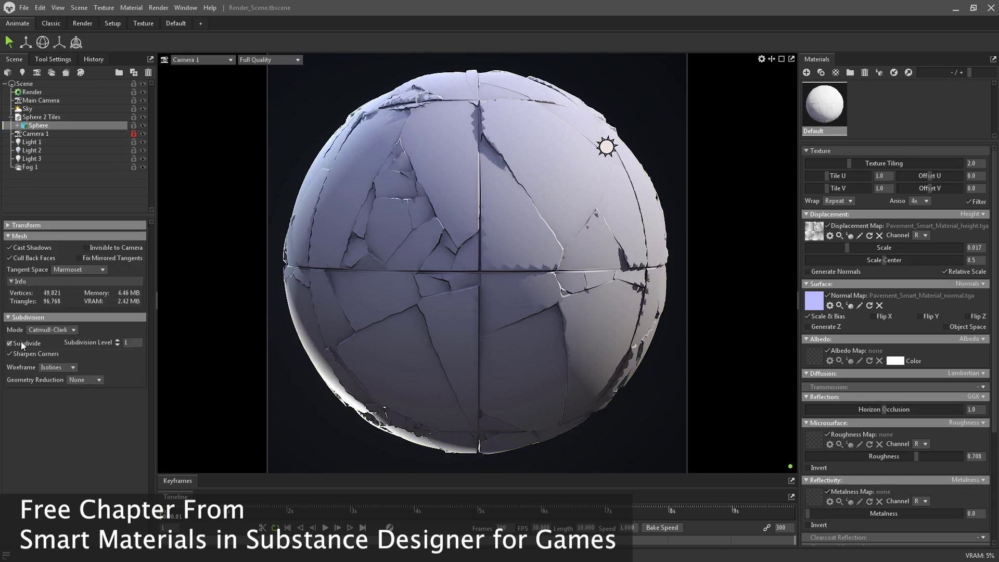
click(118, 340)
click(118, 341)
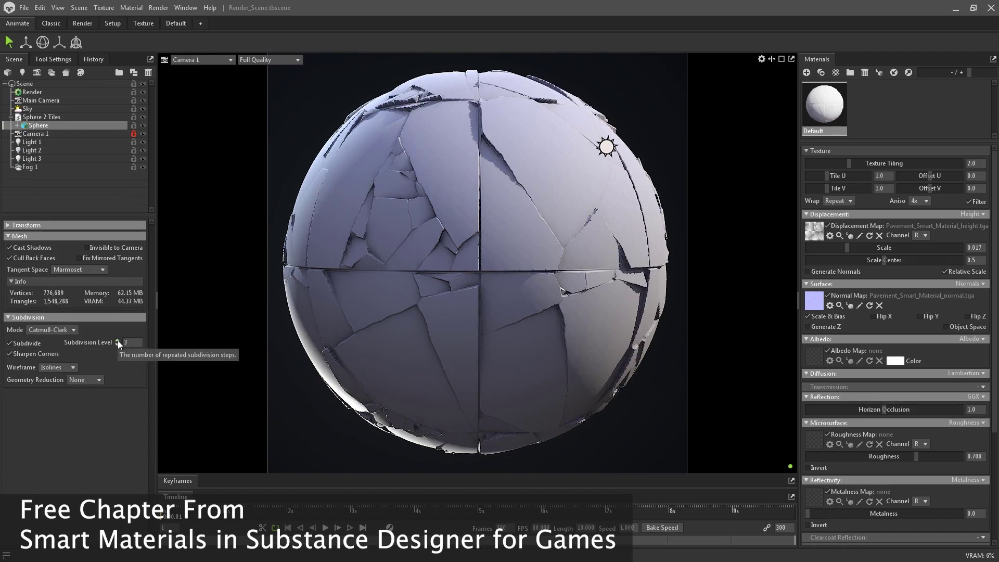
click(118, 341)
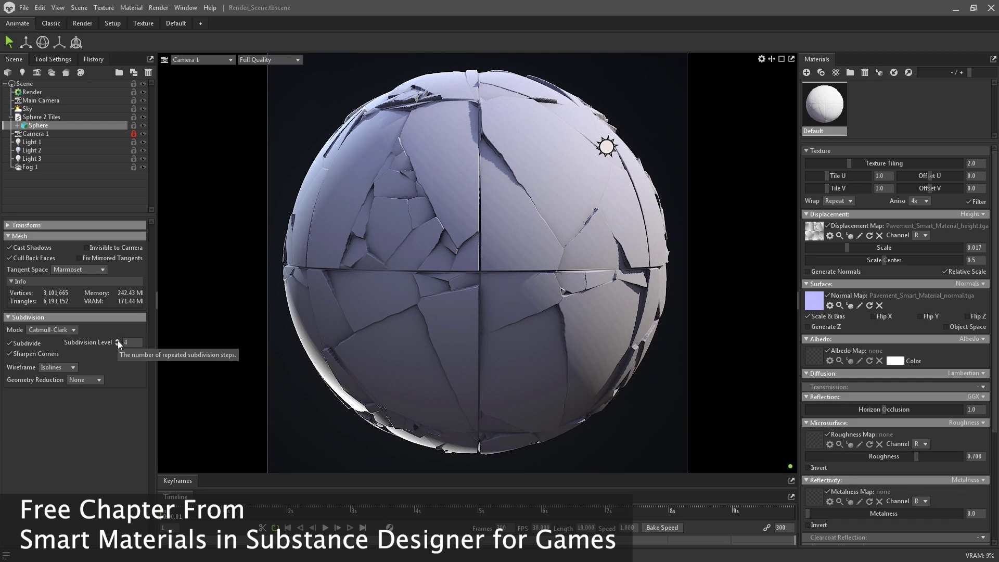
click(118, 341)
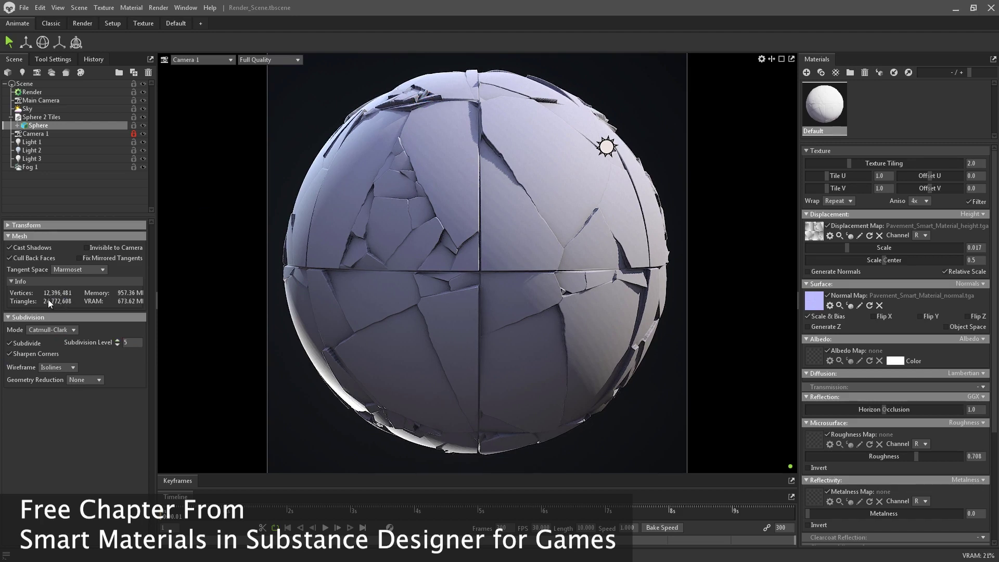
Fine-tune the displacement scale to 0.014 to set the crack depth
click(834, 246)
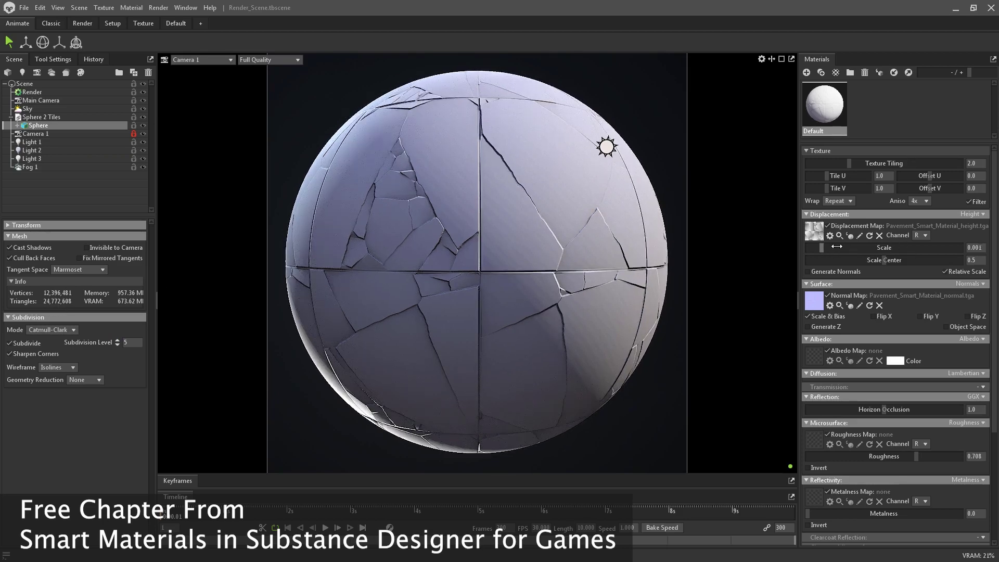
drag(841, 246, 847, 247)
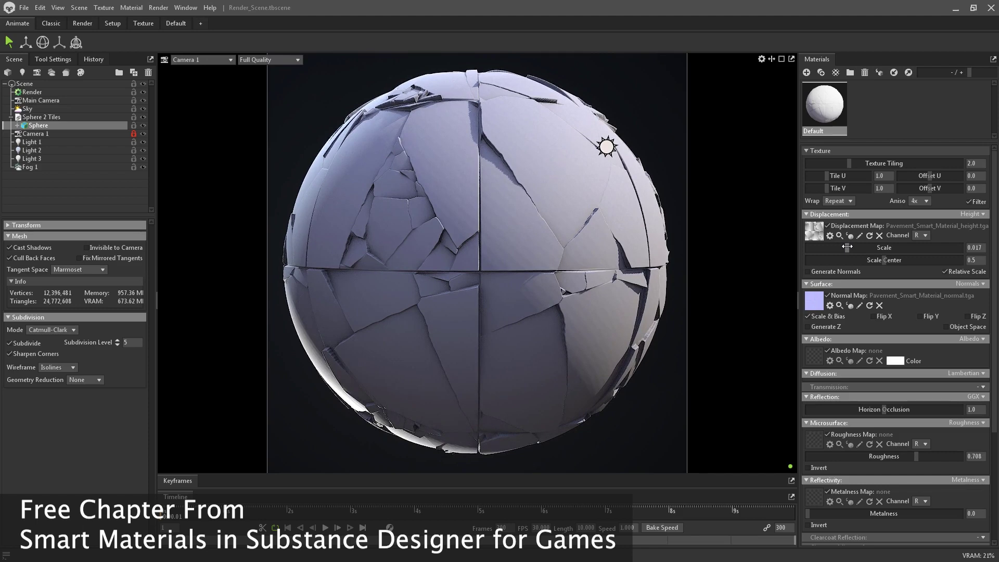
drag(847, 247, 845, 248)
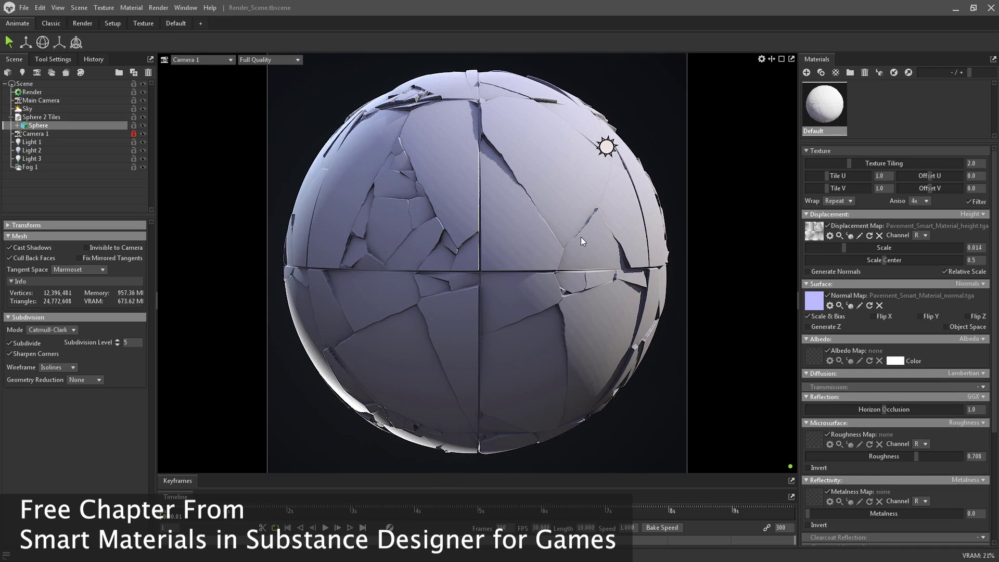
click(10, 118)
Turn ray tracing on and back off in Render settings, then ease displacement scale to 0.013
click(28, 94)
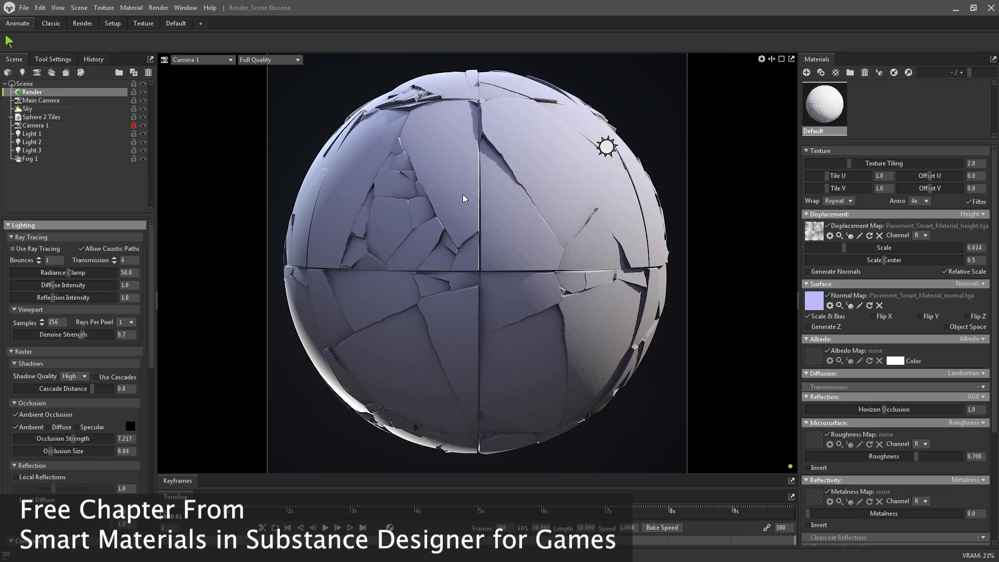
key(ctrl+r)
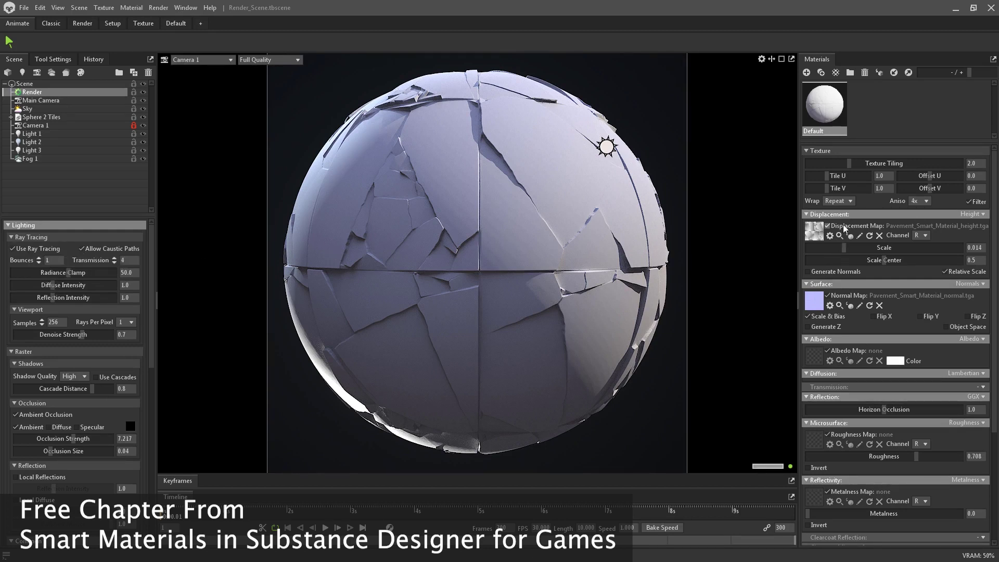
click(29, 252)
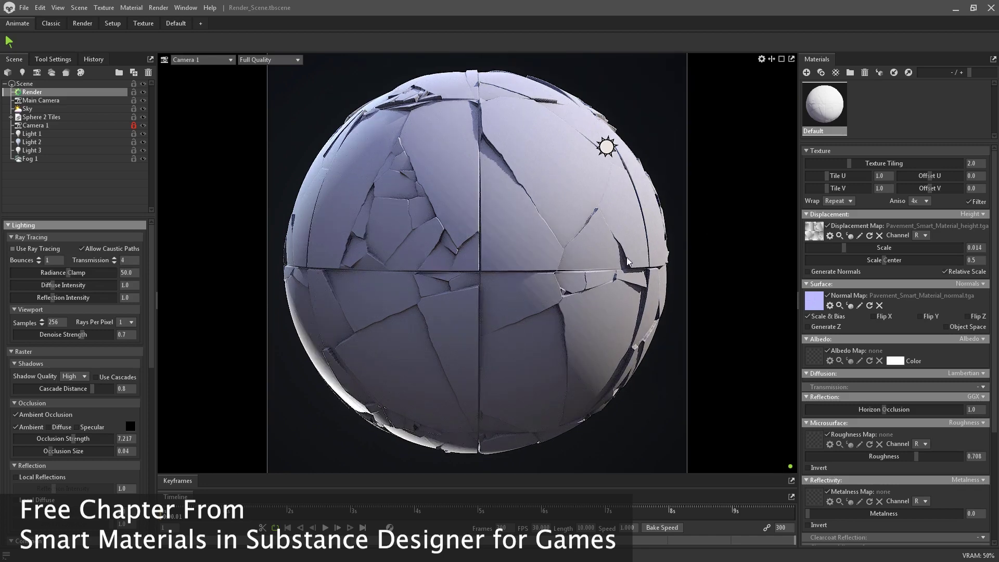
drag(844, 249, 852, 248)
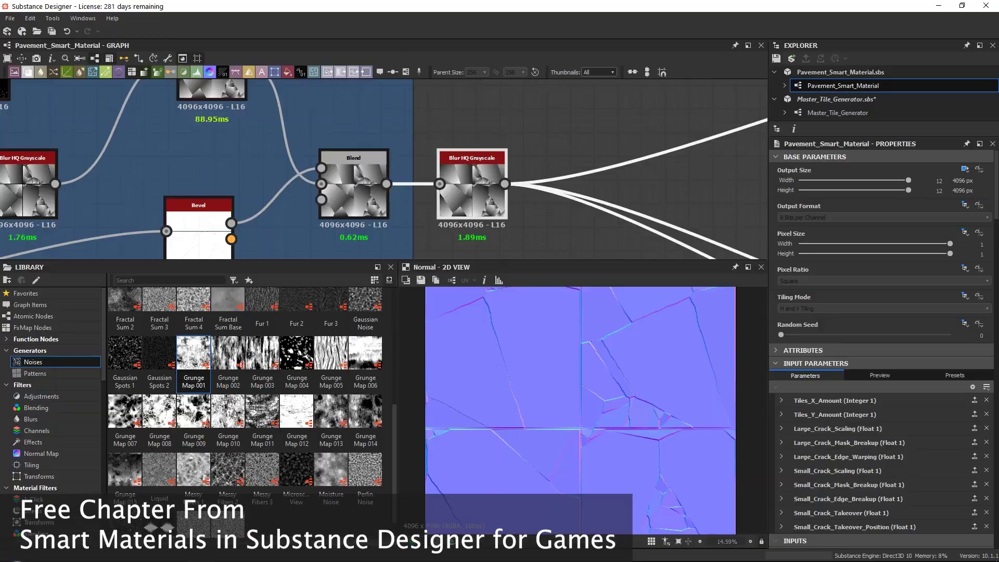
Preview the Blur HQ Grayscale node's output and stretch the Height_Variation frame to enclose it
scroll(545, 152, down, 3)
double_click(508, 171)
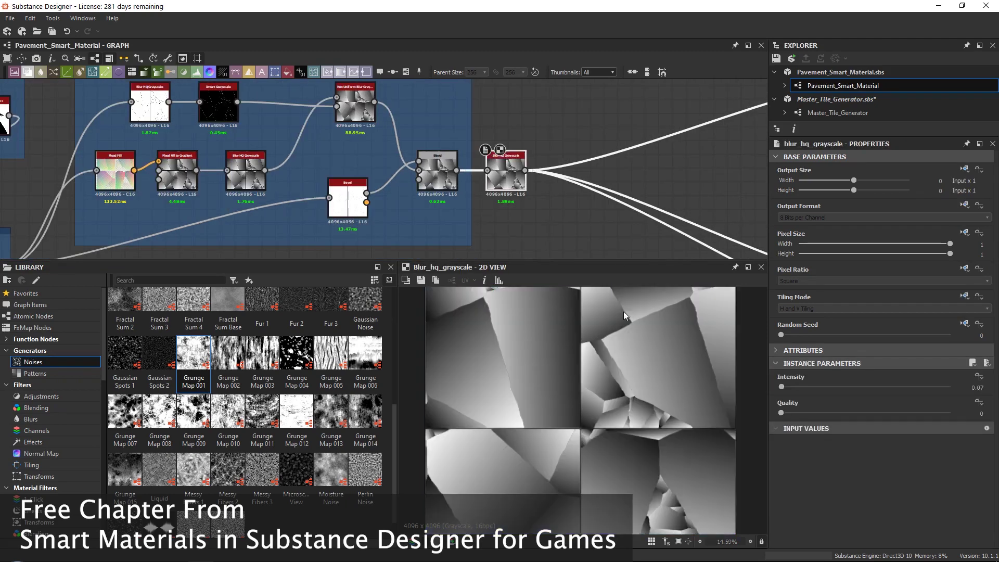
scroll(614, 376, up, 3)
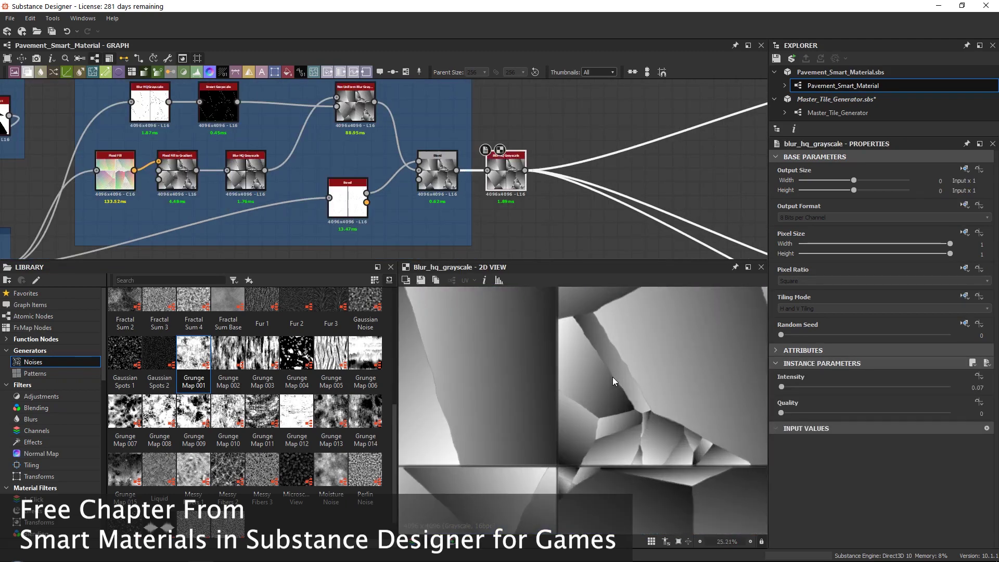
drag(472, 145, 531, 145)
scroll(617, 365, up, 3)
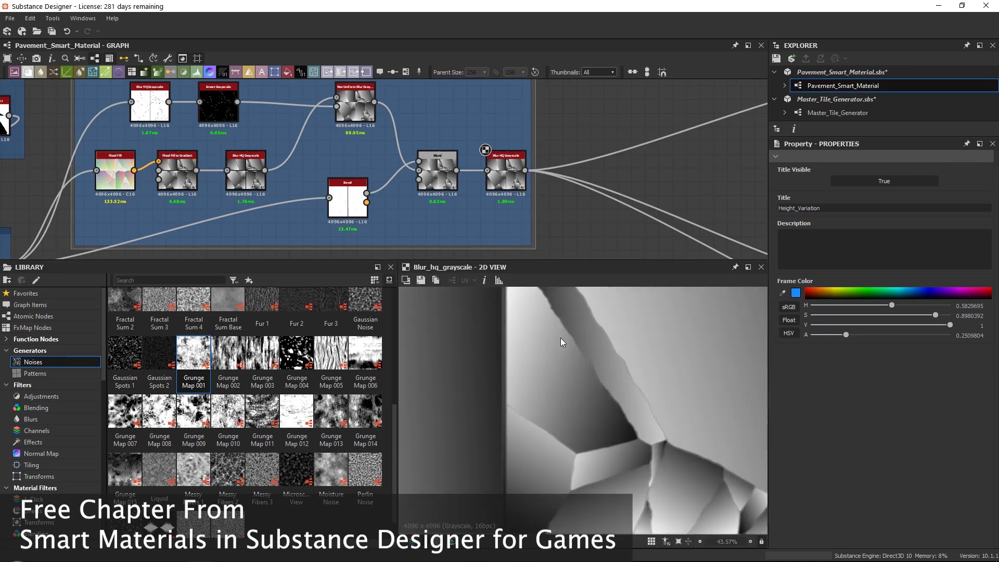
scroll(607, 412, down, 6)
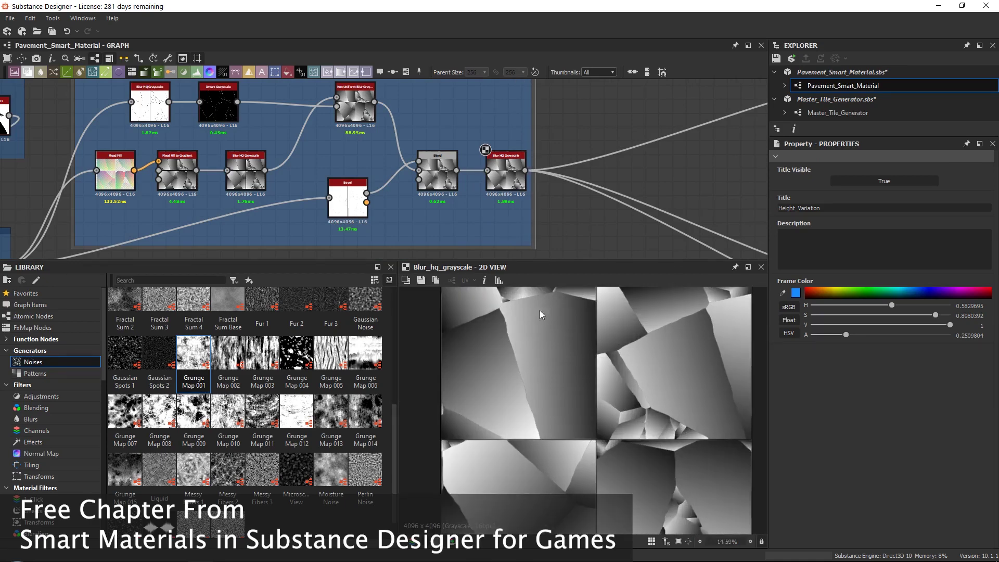
scroll(521, 344, up, 4)
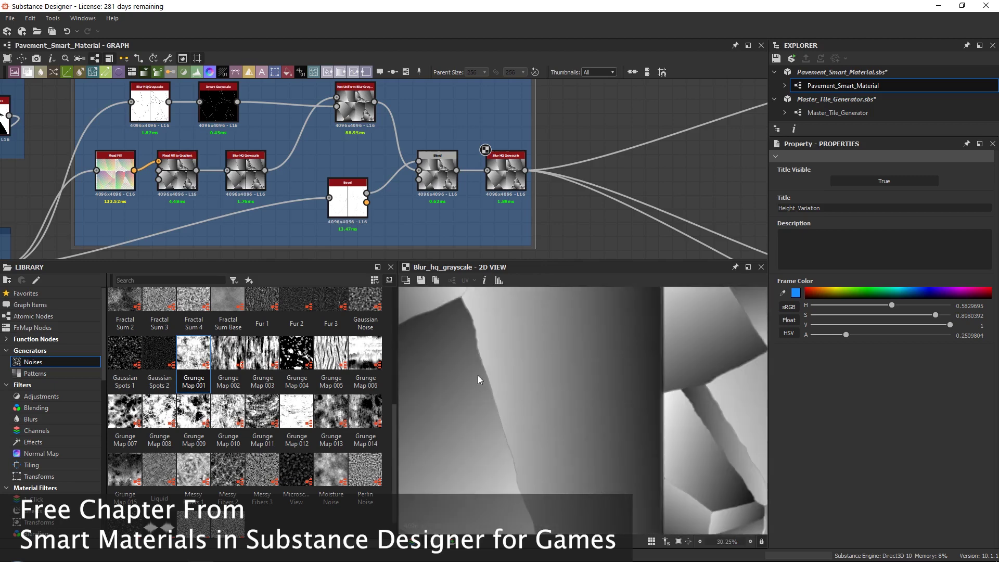